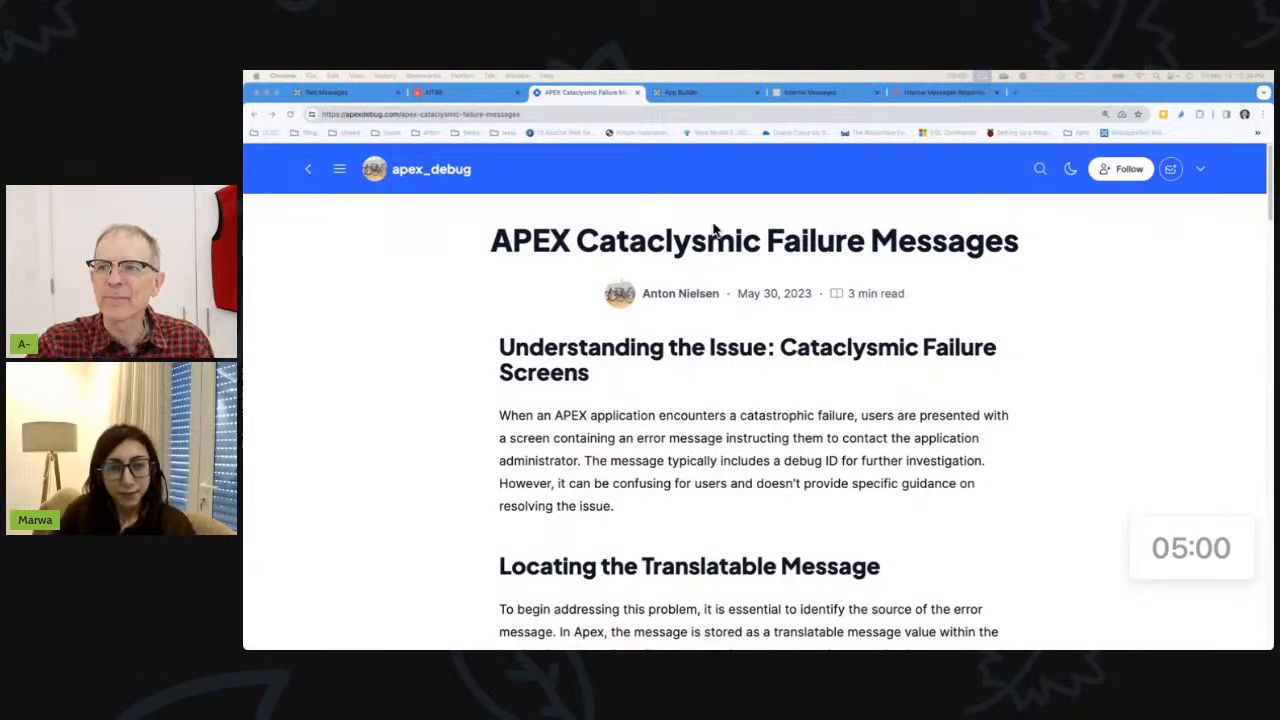
# - Show the ORA-01403 failure page and highlight its custom contact-the-administrator message paragraph
pyautogui.click(476, 93)
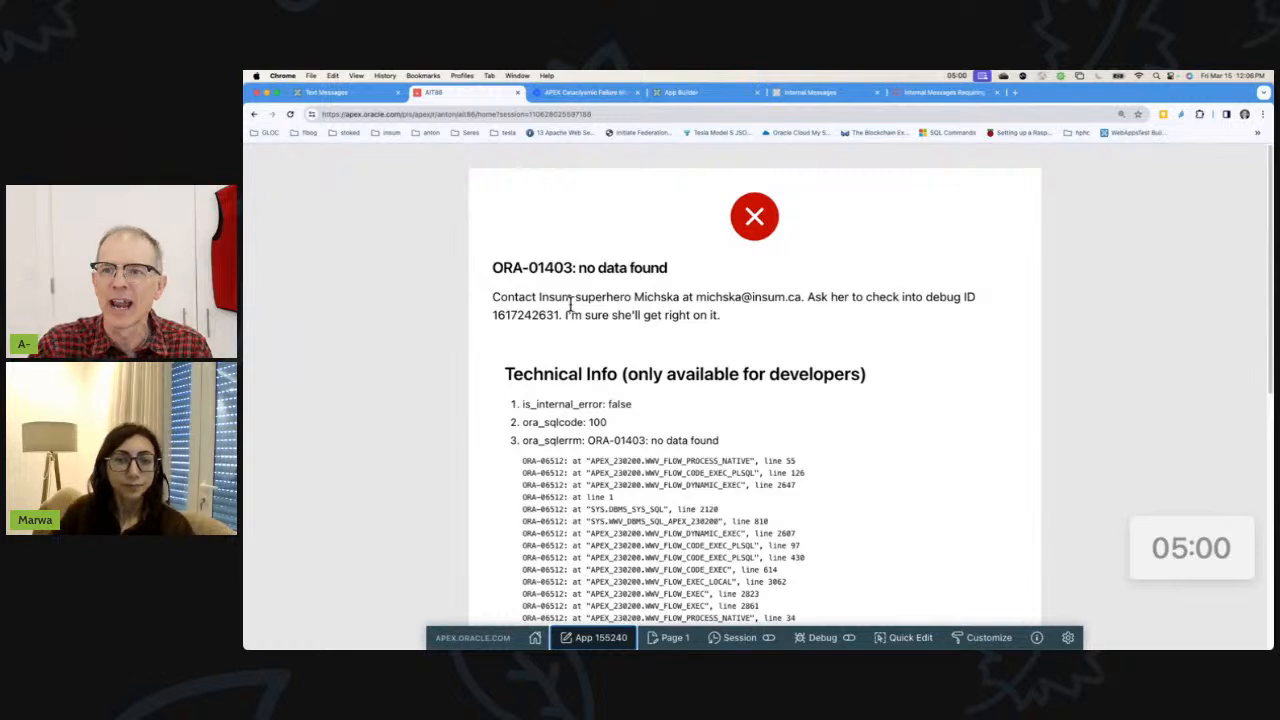
pyautogui.moveTo(726, 320); pyautogui.dragTo(488, 298)
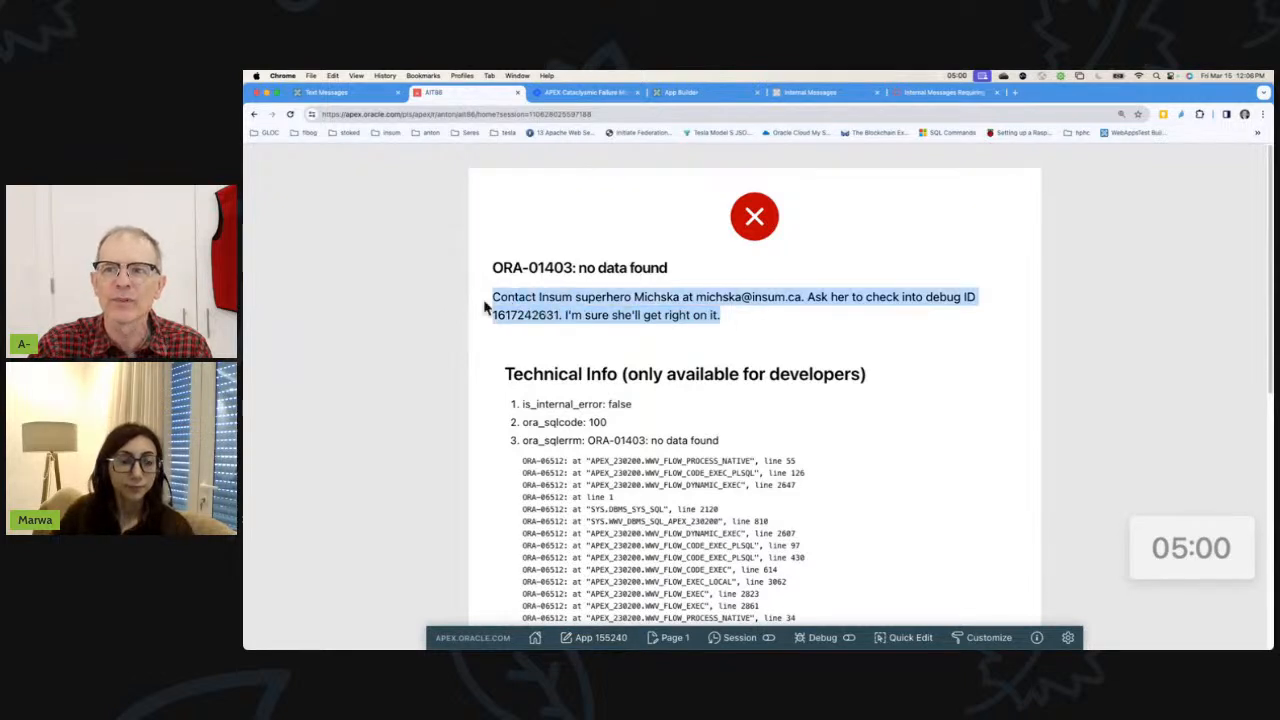
pyautogui.click(414, 321)
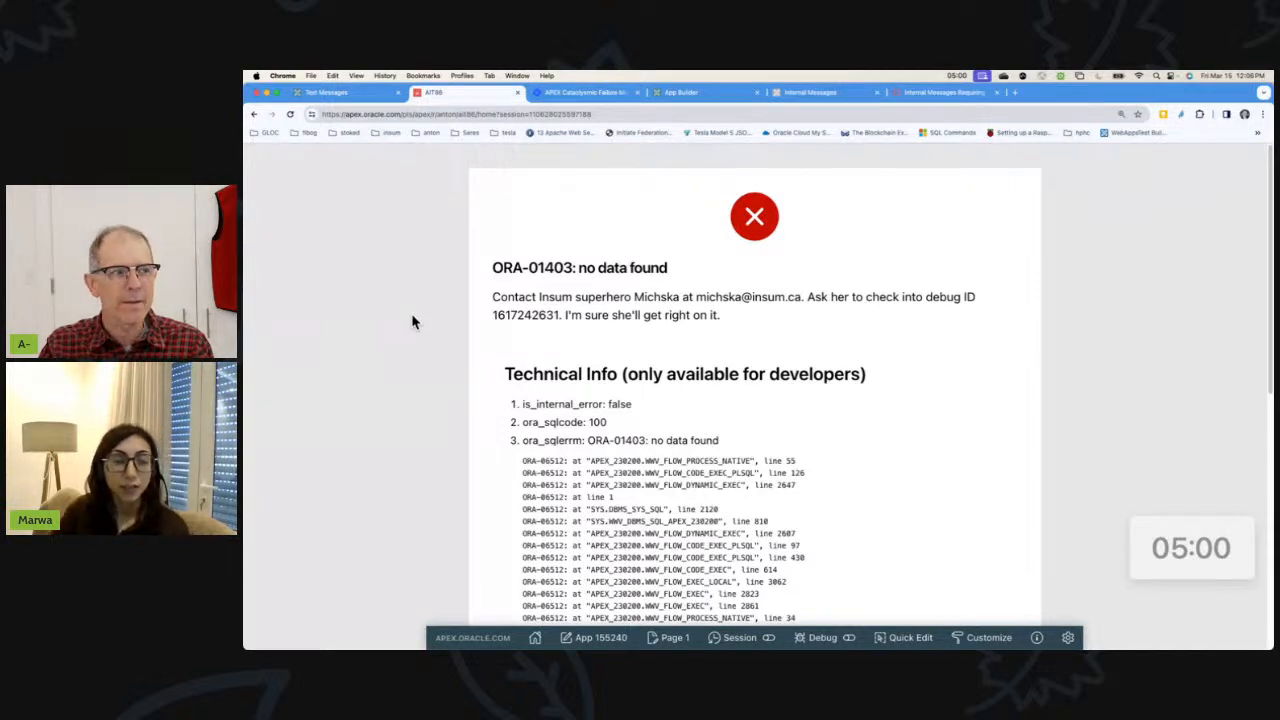
# - Navigate from the application home to Shared Components > Globalization > Text Messages
pyautogui.click(347, 93)
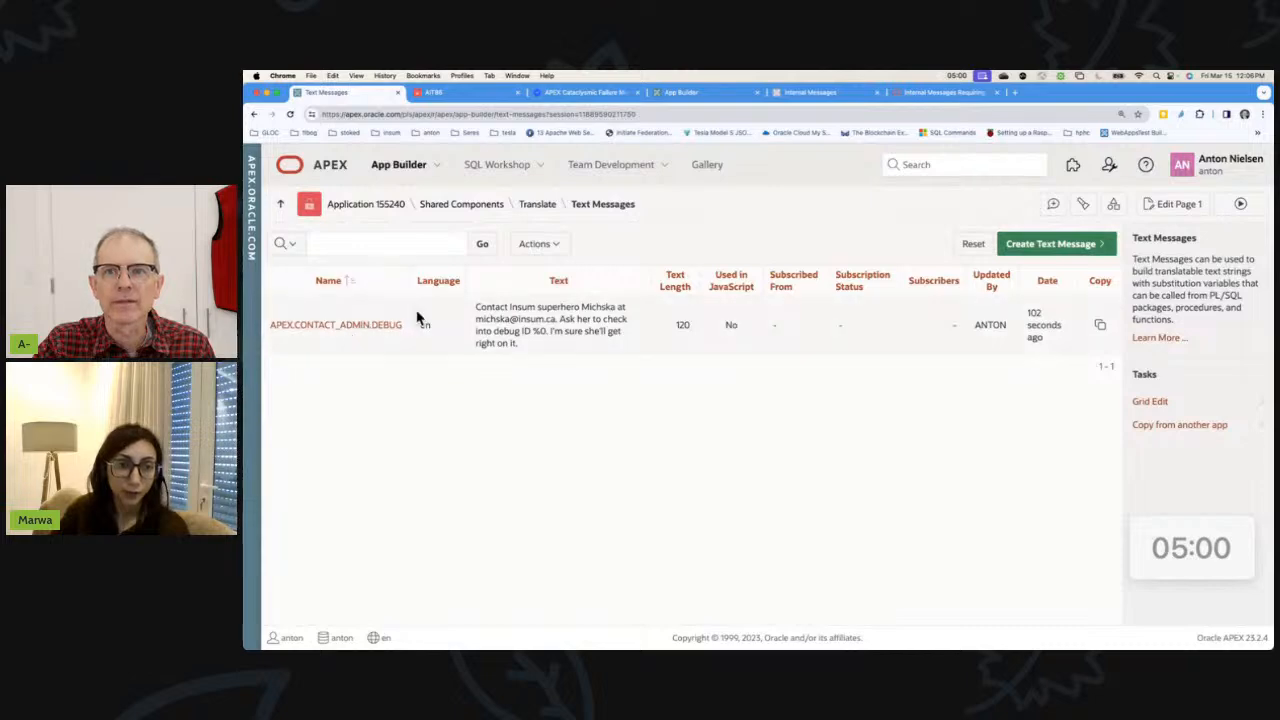
pyautogui.click(358, 205)
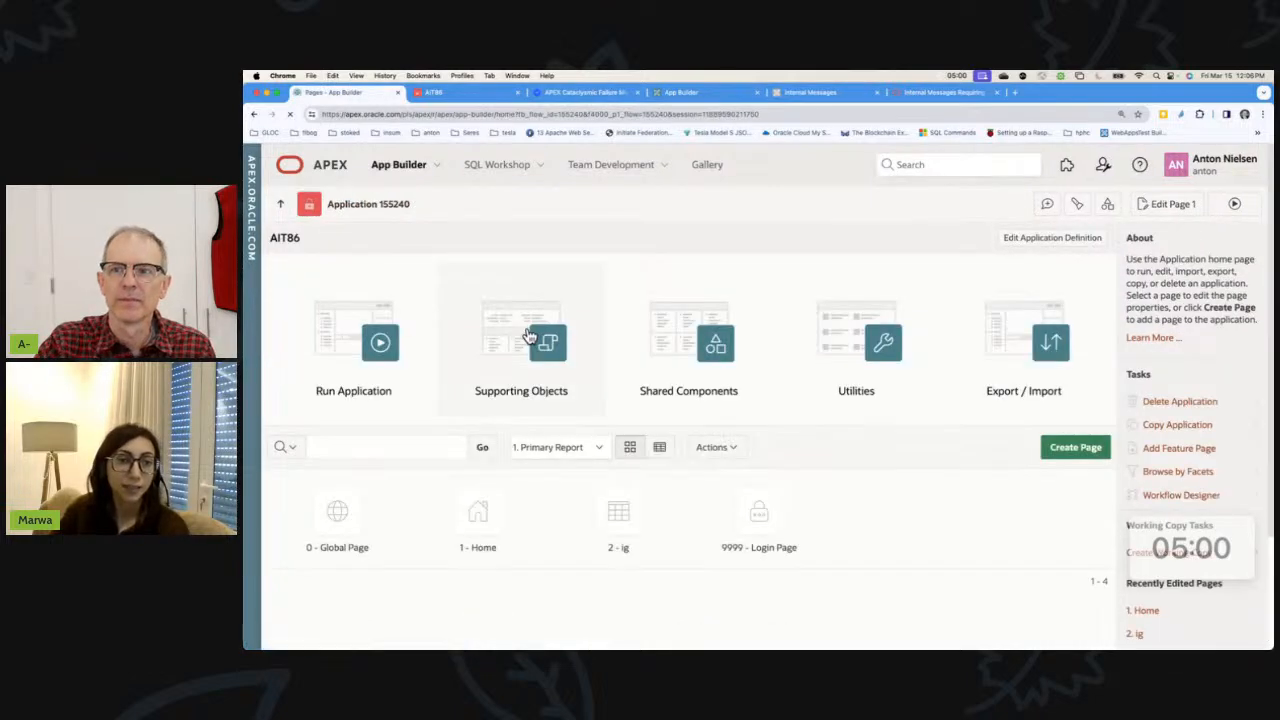
pyautogui.click(688, 357)
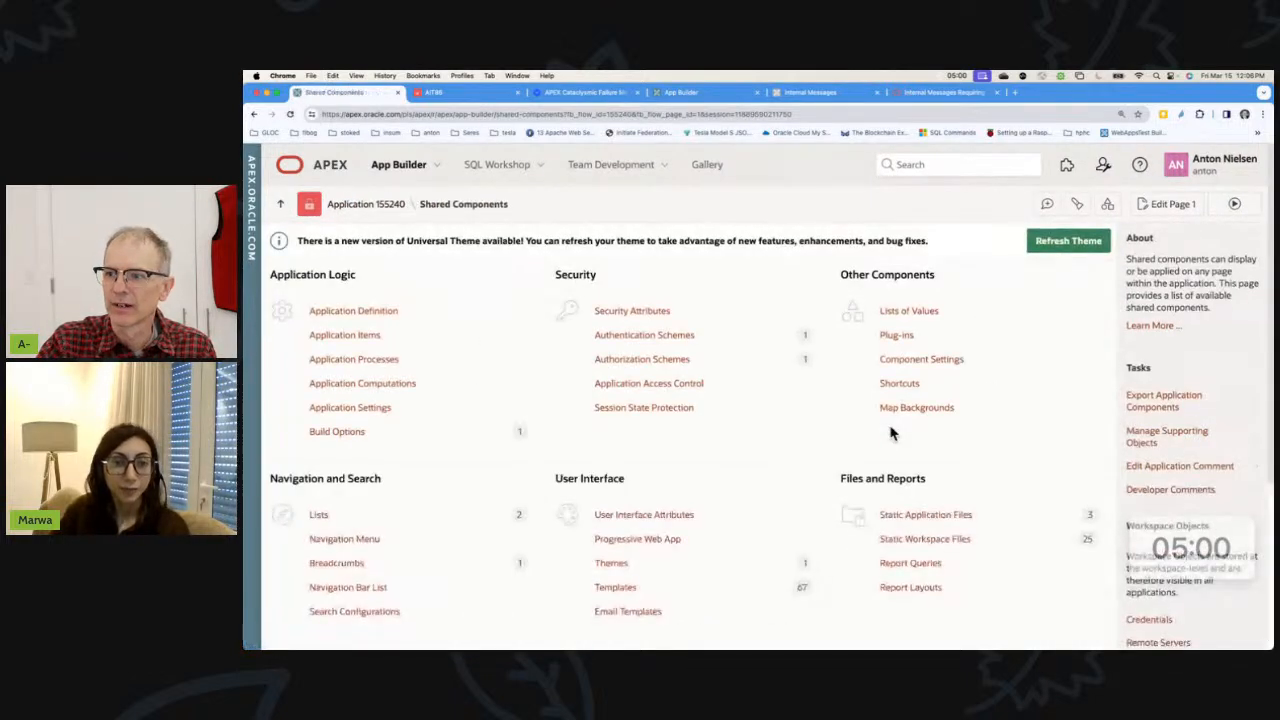
pyautogui.scroll(-3, 893, 433)
pyautogui.scroll(-2, 903, 503)
pyautogui.click(905, 505)
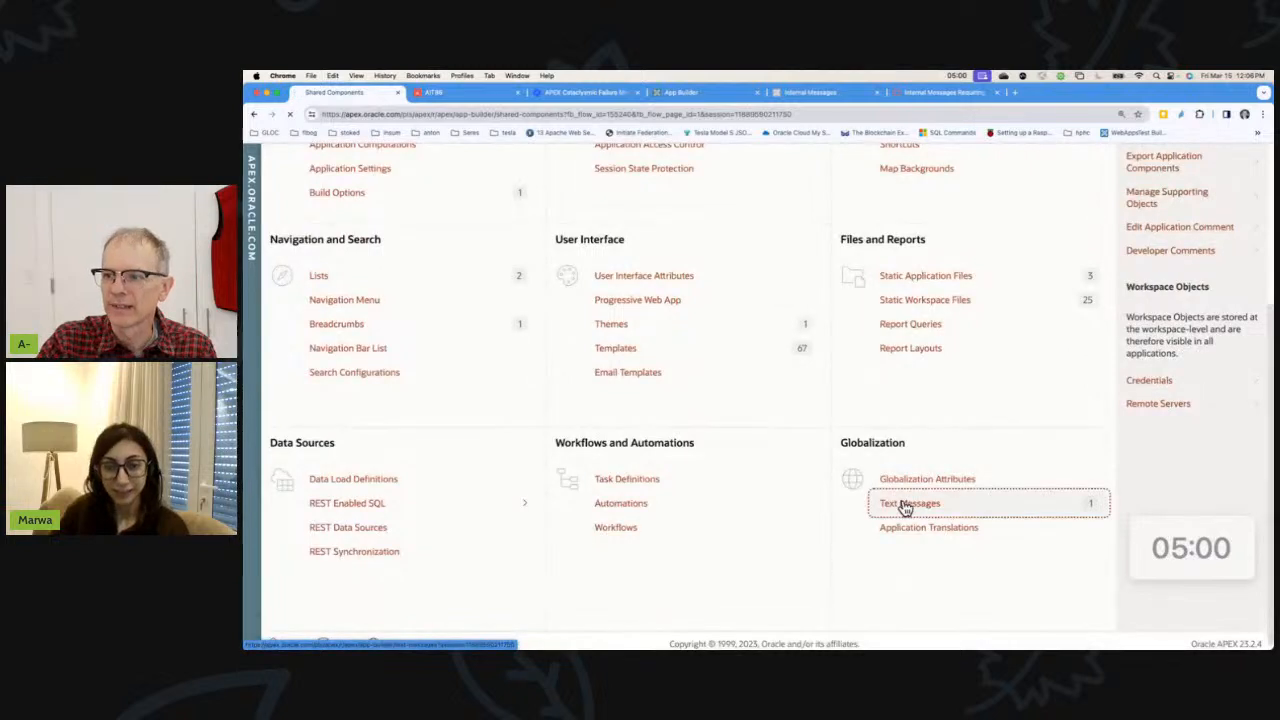
# - Highlight and review the APEX.CONTACT_ADMIN.DEBUG message, closing its editor unchanged
pyautogui.moveTo(402, 326); pyautogui.dragTo(270, 325)
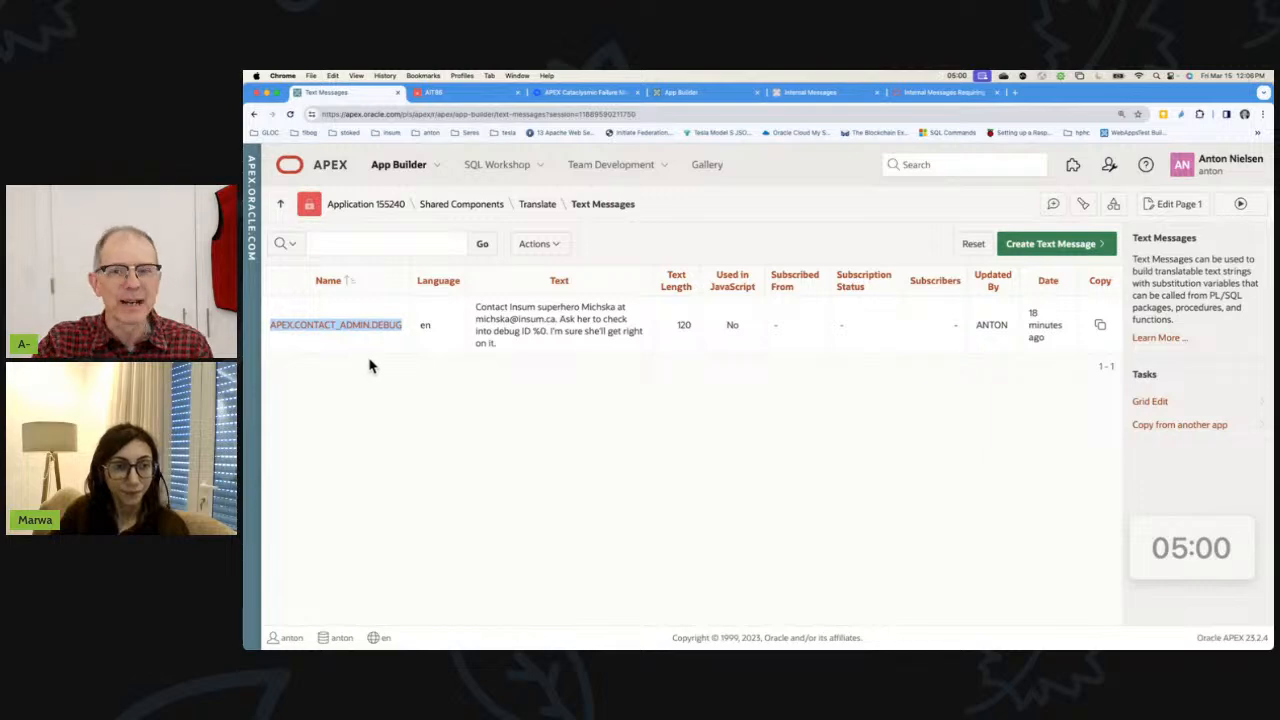
pyautogui.click(297, 326)
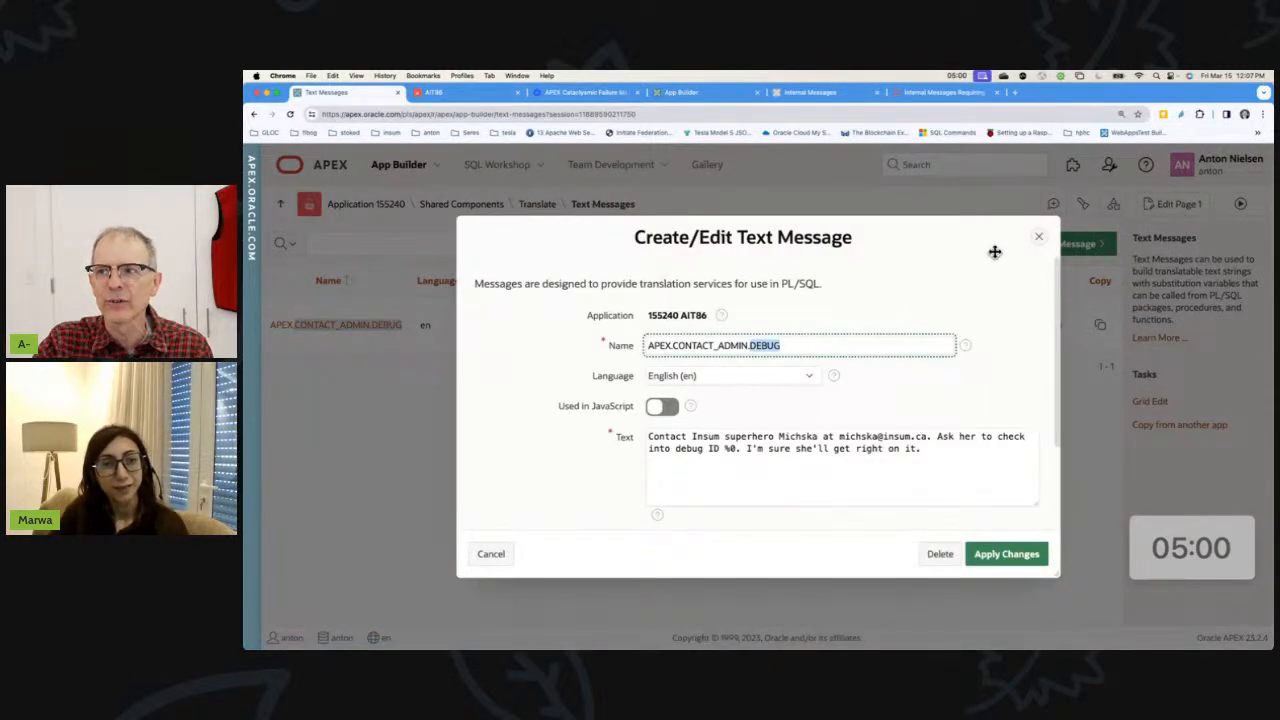
pyautogui.click(1042, 241)
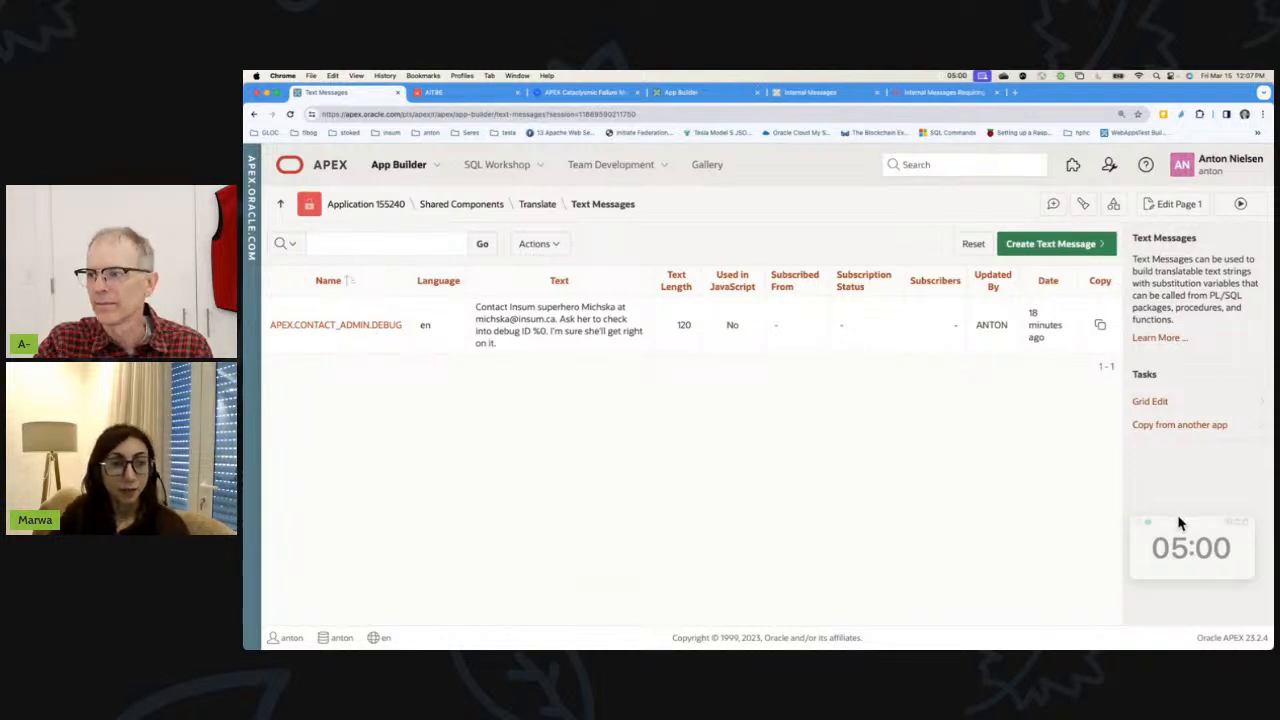
# - Move between the blog article and the Internal Messages report for applications 4411 and 4470
pyautogui.click(590, 92)
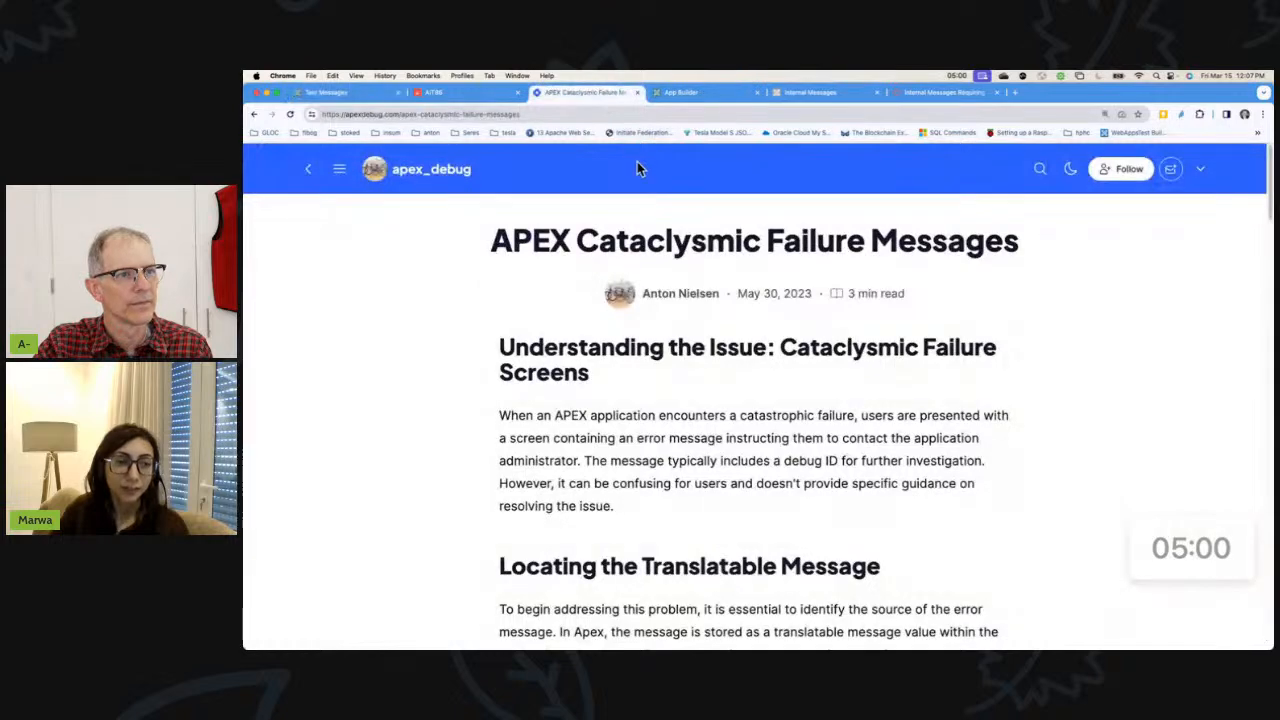
pyautogui.scroll(-1, 700, 320)
pyautogui.scroll(-3, 867, 398)
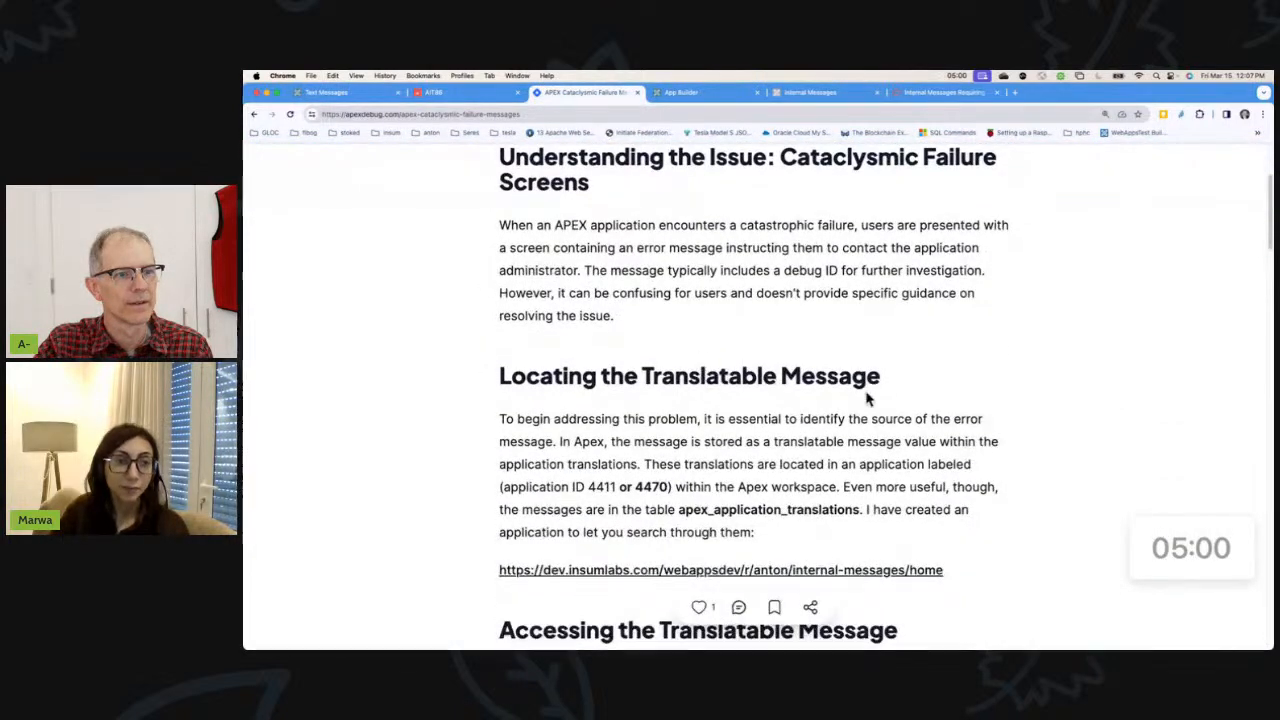
pyautogui.click(820, 93)
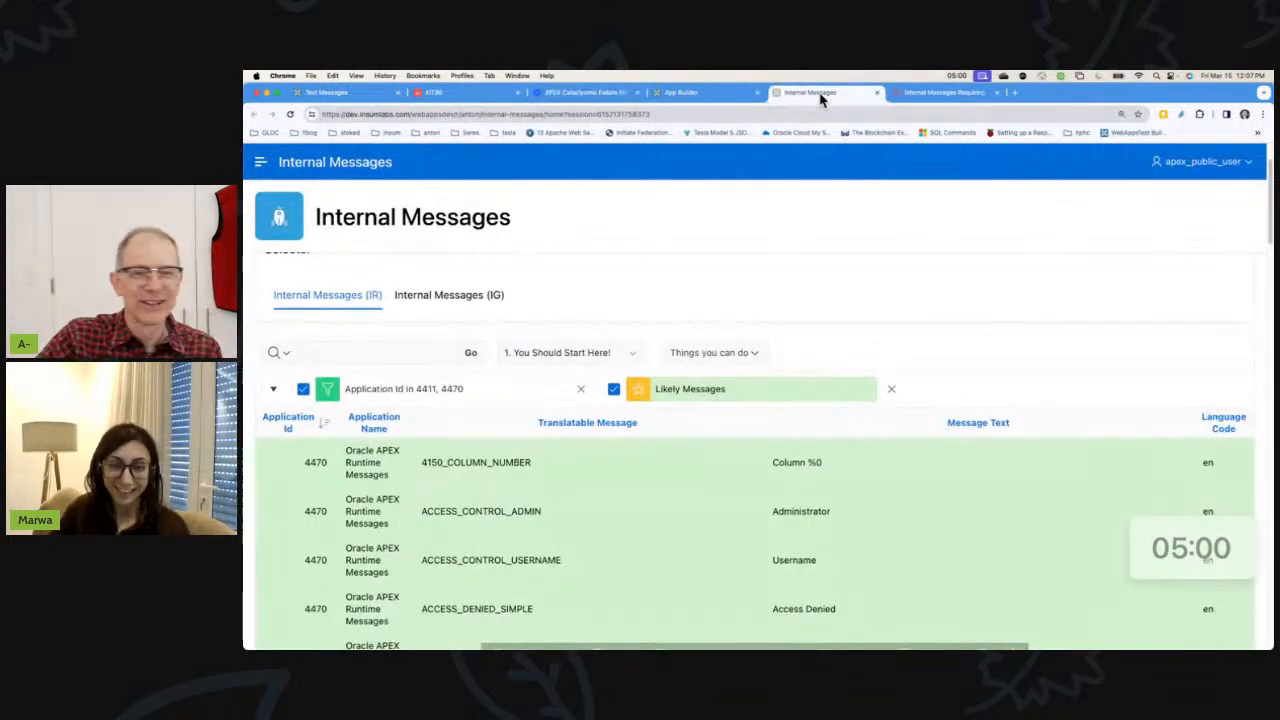
pyautogui.click(1225, 518)
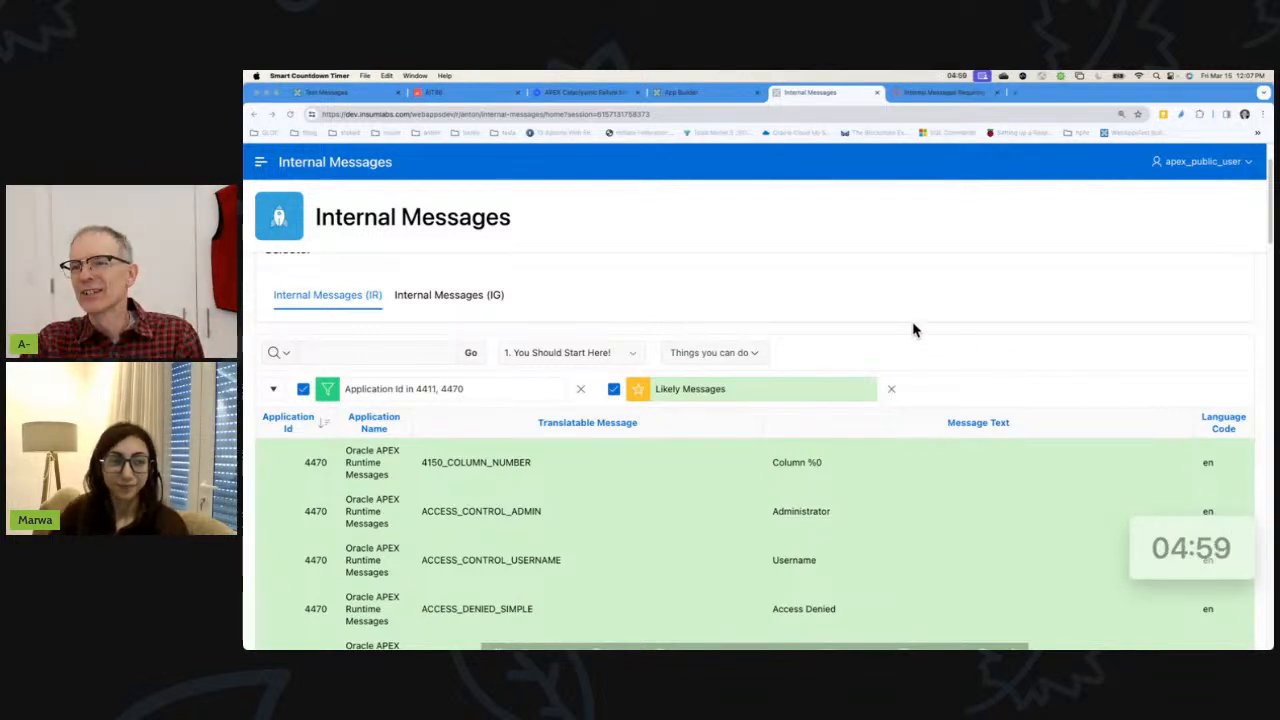
pyautogui.scroll(1, 868, 592)
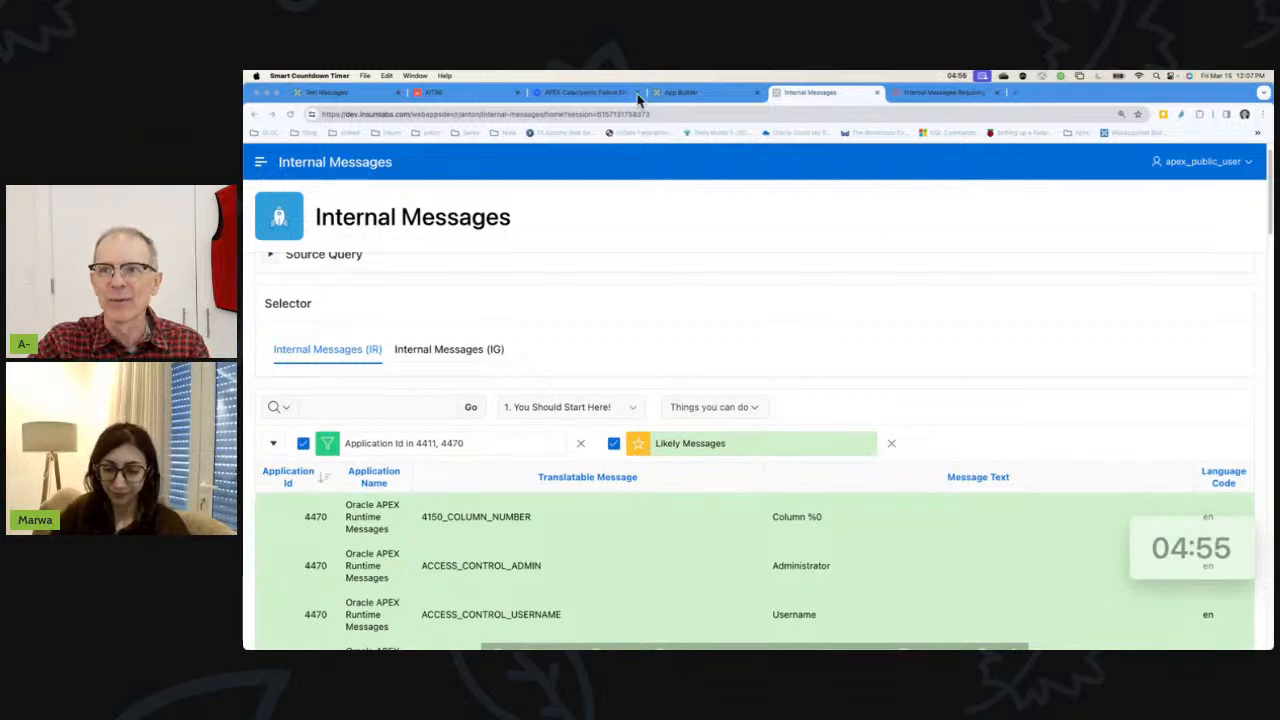
pyautogui.click(603, 93)
pyautogui.click(812, 93)
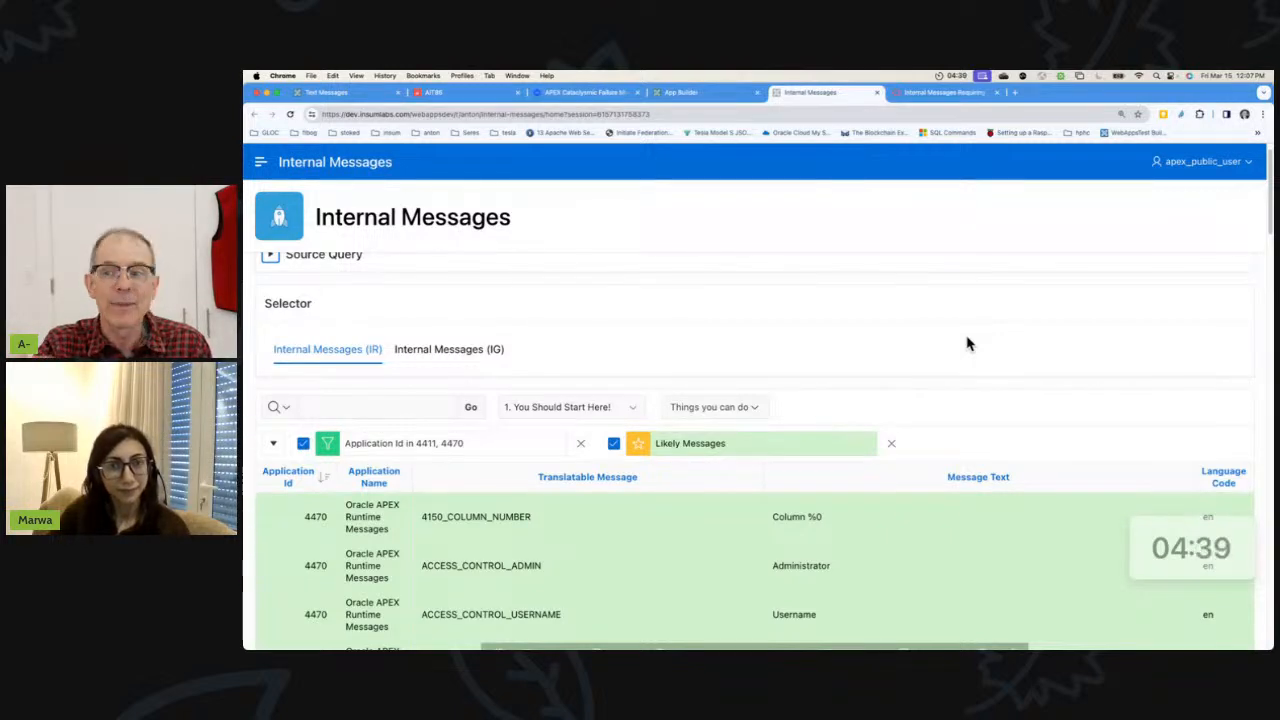
pyautogui.scroll(-1, 945, 500)
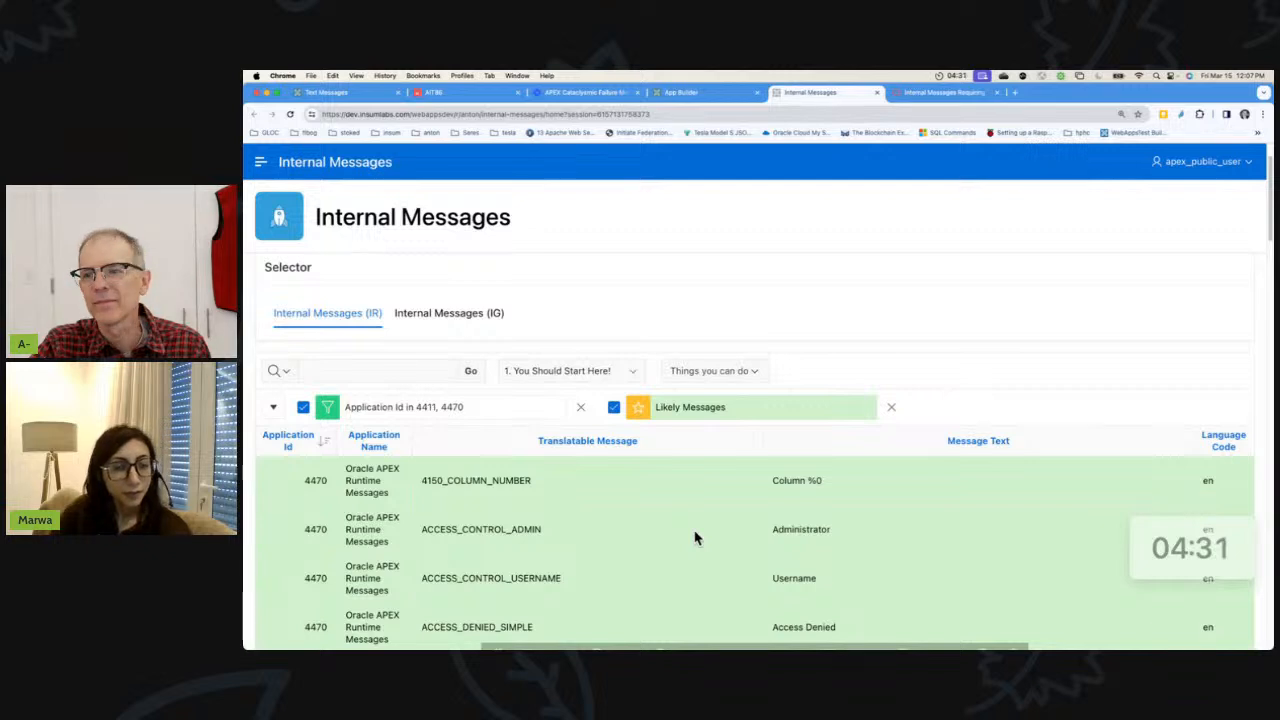
pyautogui.scroll(1, 695, 538)
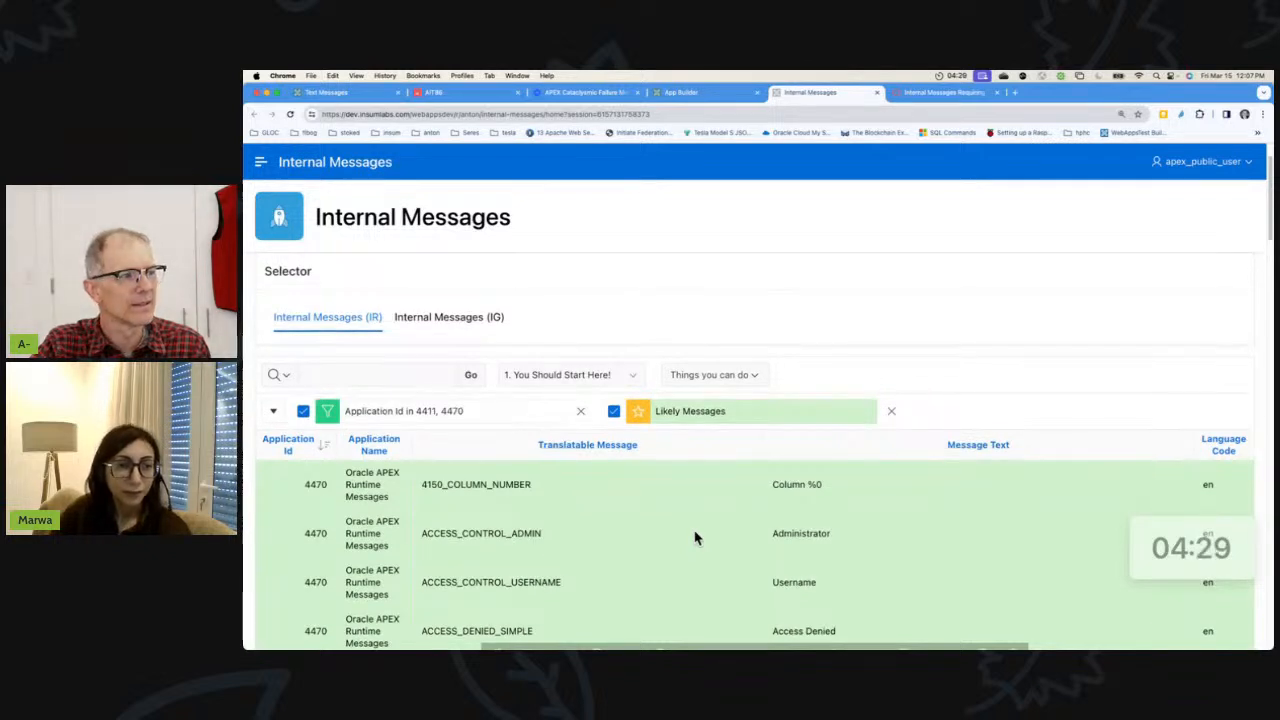
pyautogui.scroll(1, 695, 538)
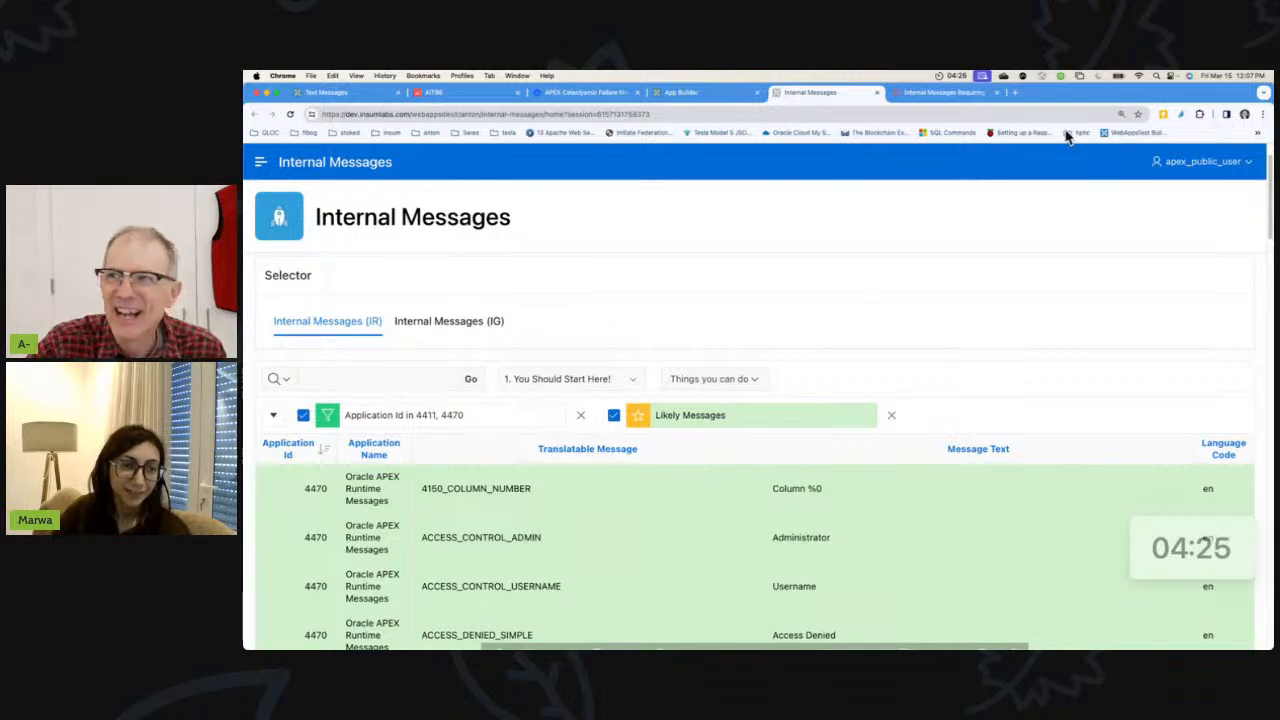
# - Browse the docs sidebar down to 21.6.3.5 Interactive Report Messages Requiring Translation
pyautogui.click(987, 93)
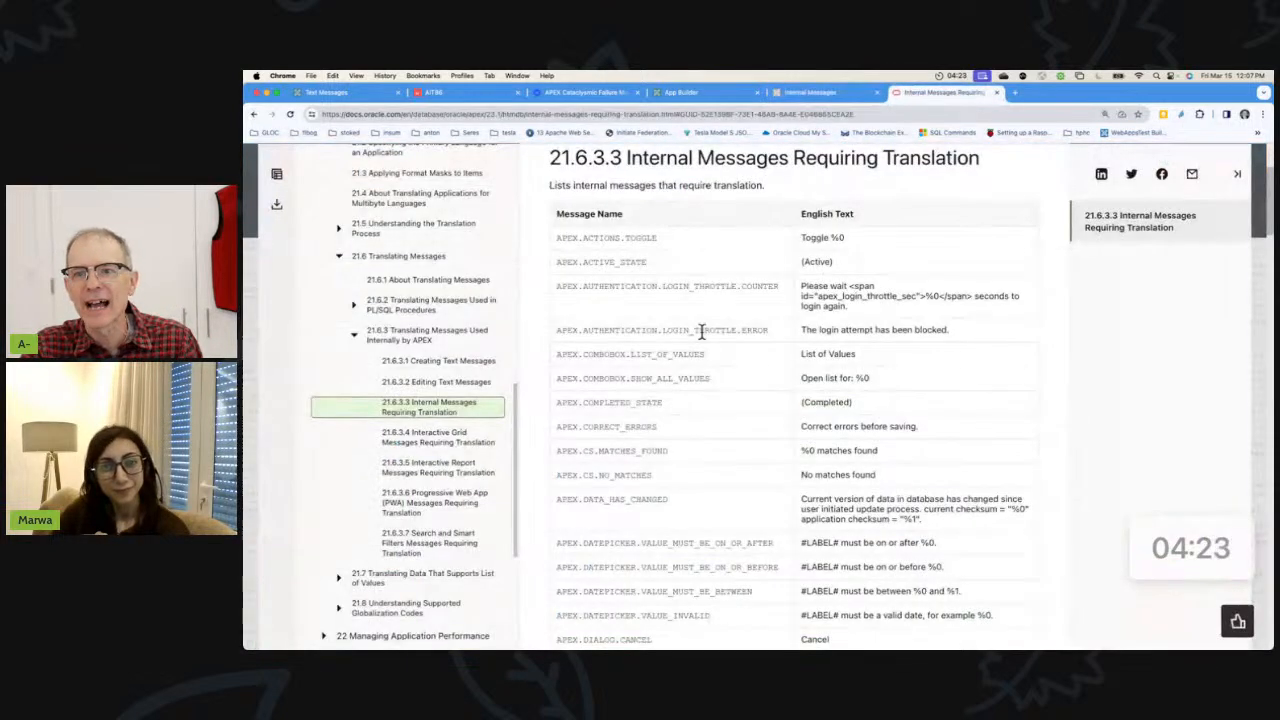
pyautogui.scroll(-1, 714, 430)
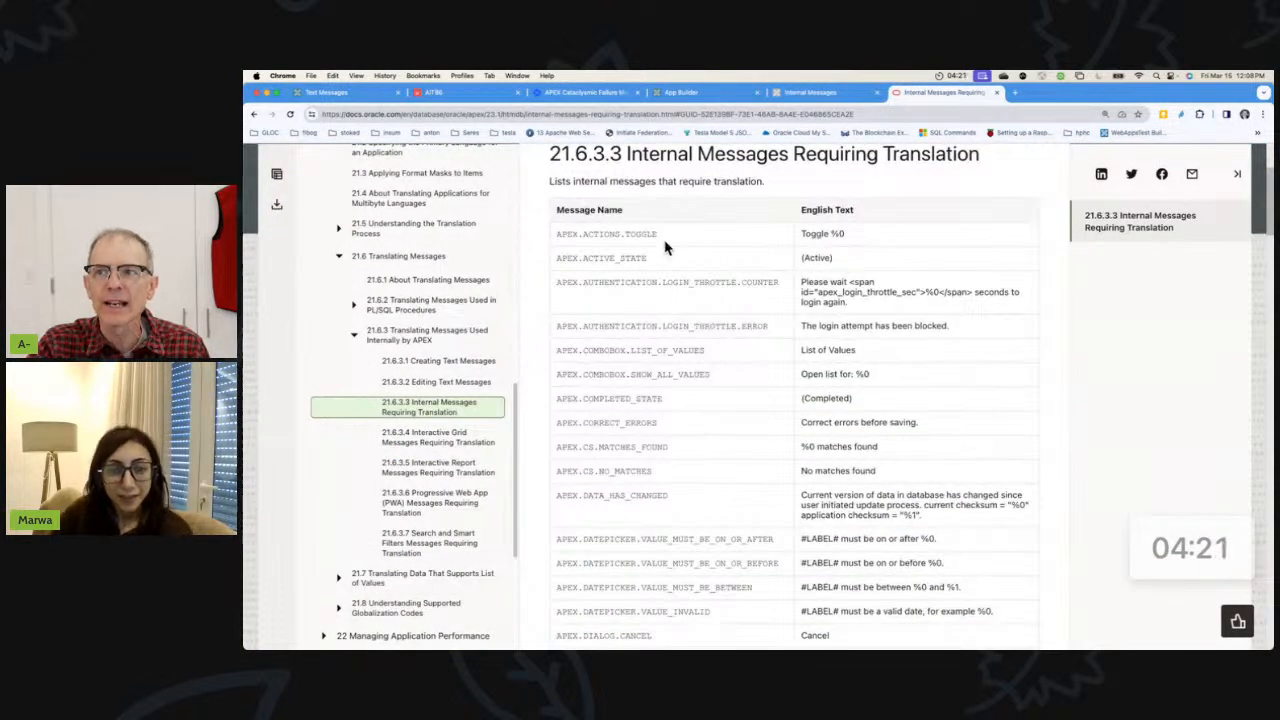
pyautogui.click(440, 382)
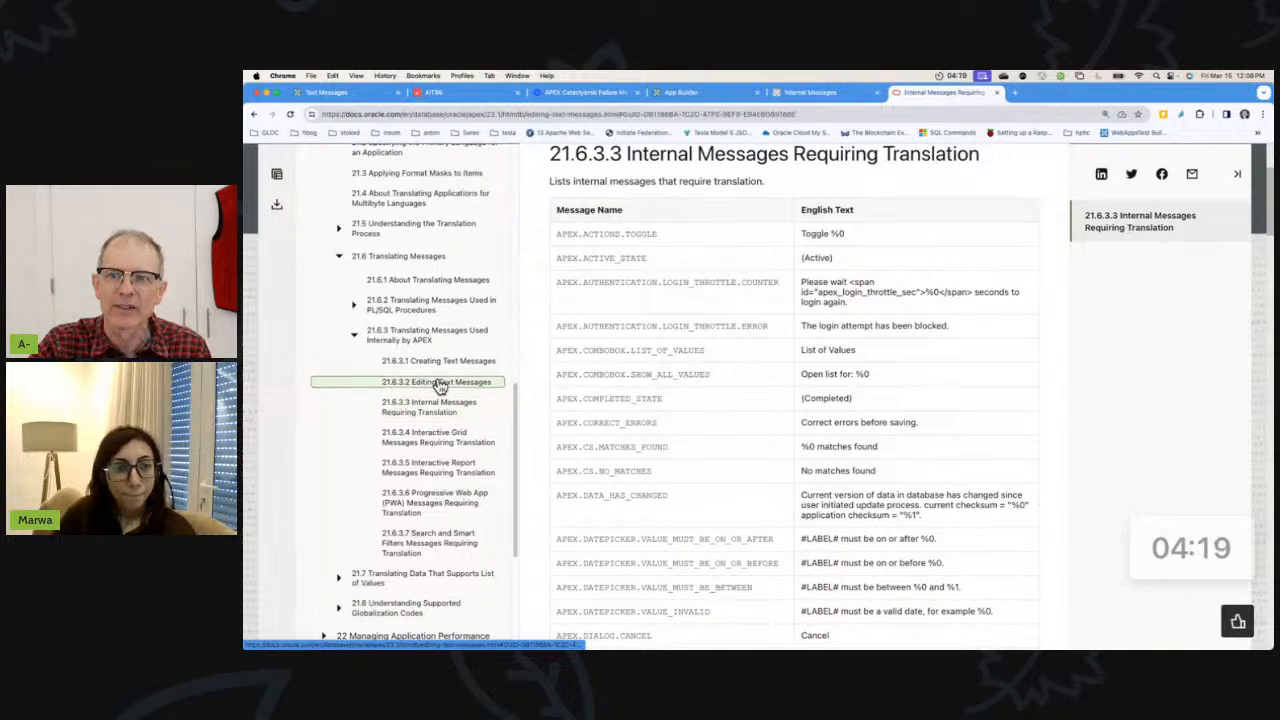
pyautogui.click(437, 430)
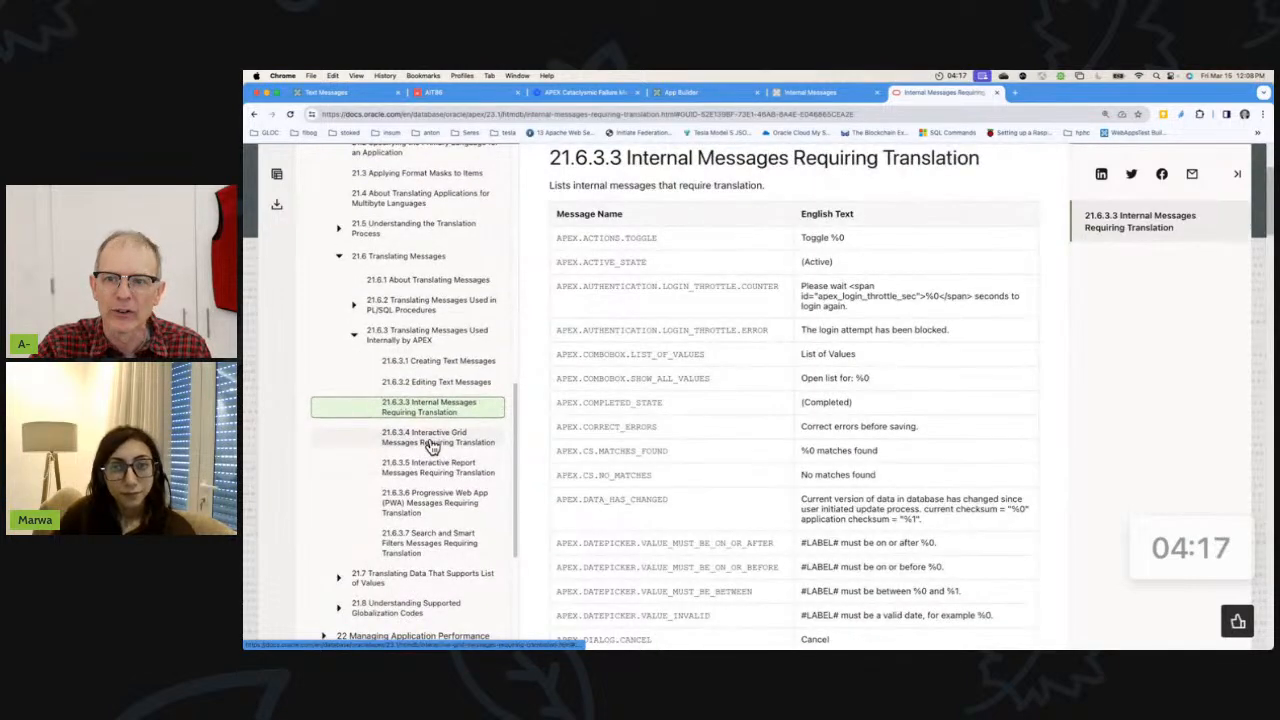
pyautogui.click(428, 450)
pyautogui.click(433, 450)
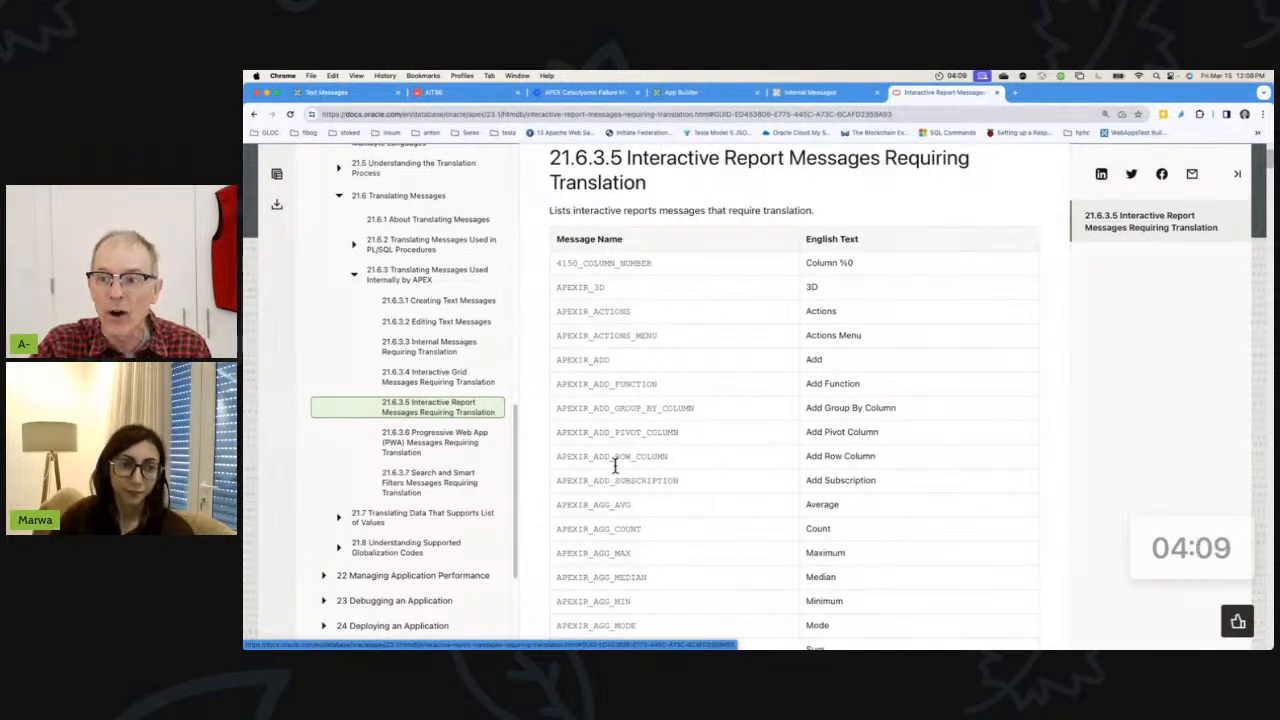
# - Back on the Internal Messages report, review the pie-themed chart dialog from the actions menu and cancel it
pyautogui.click(808, 92)
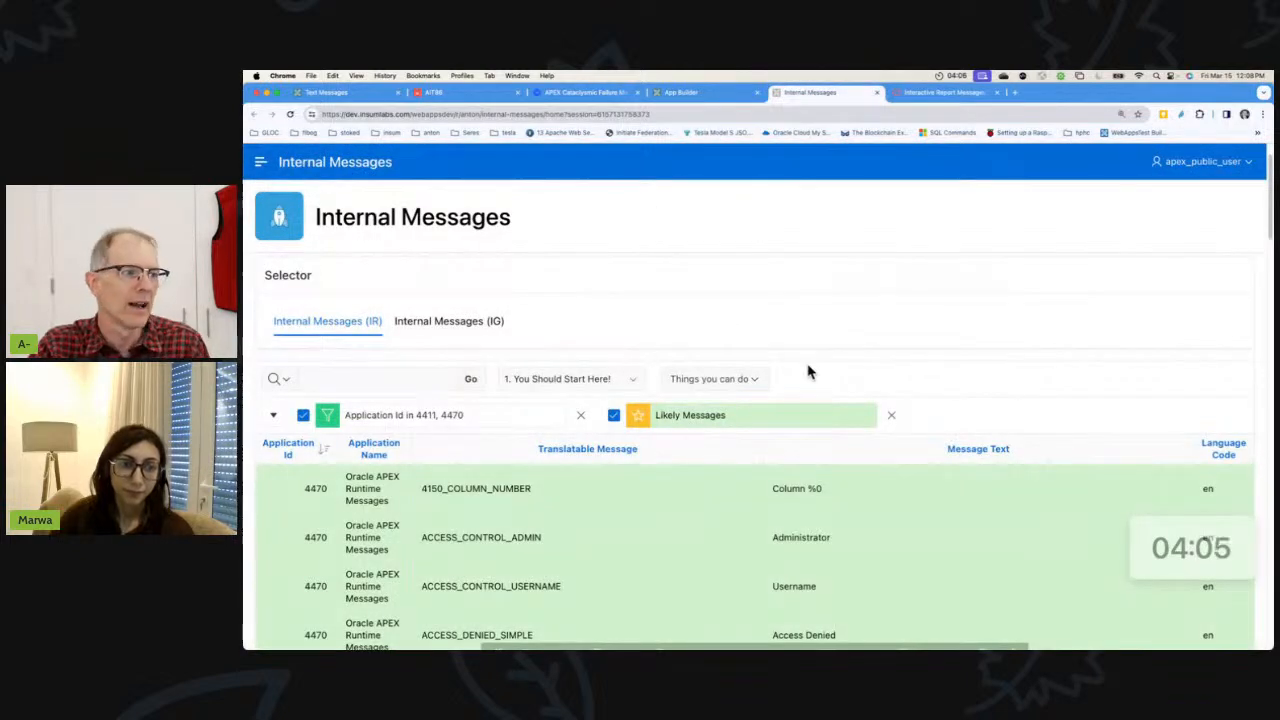
pyautogui.scroll(-2, 717, 520)
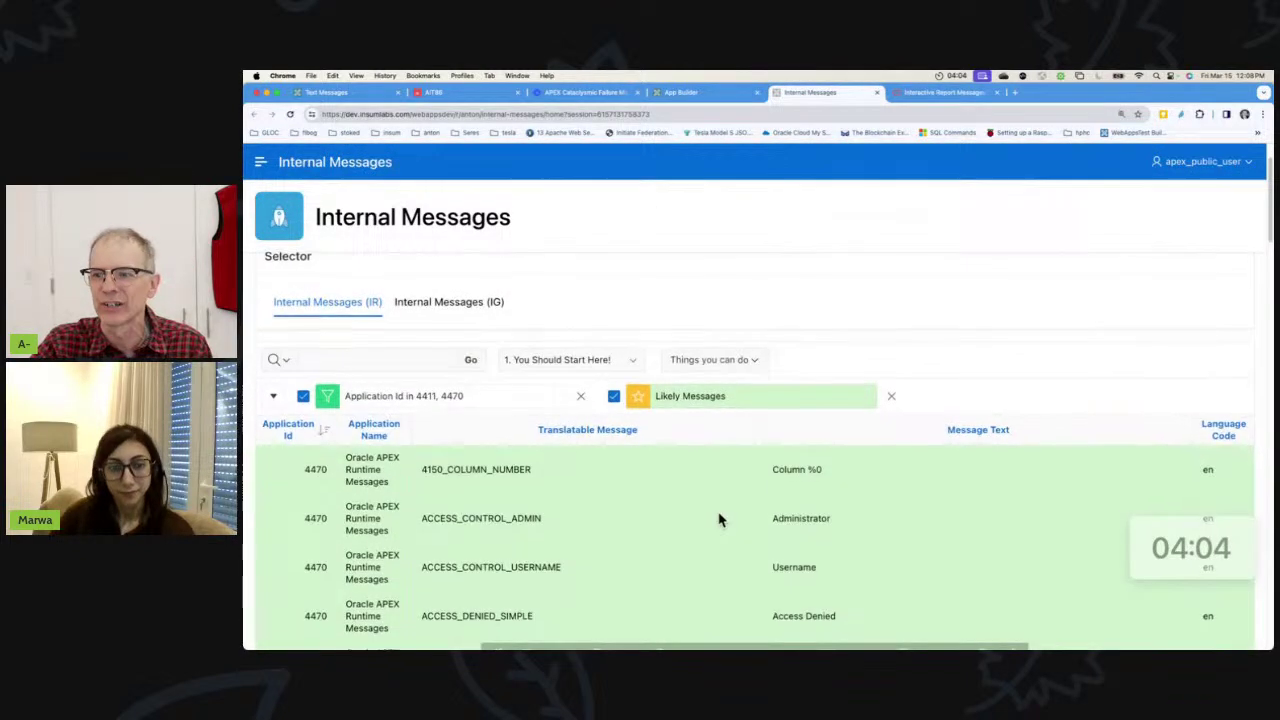
pyautogui.doubleClick(800, 545)
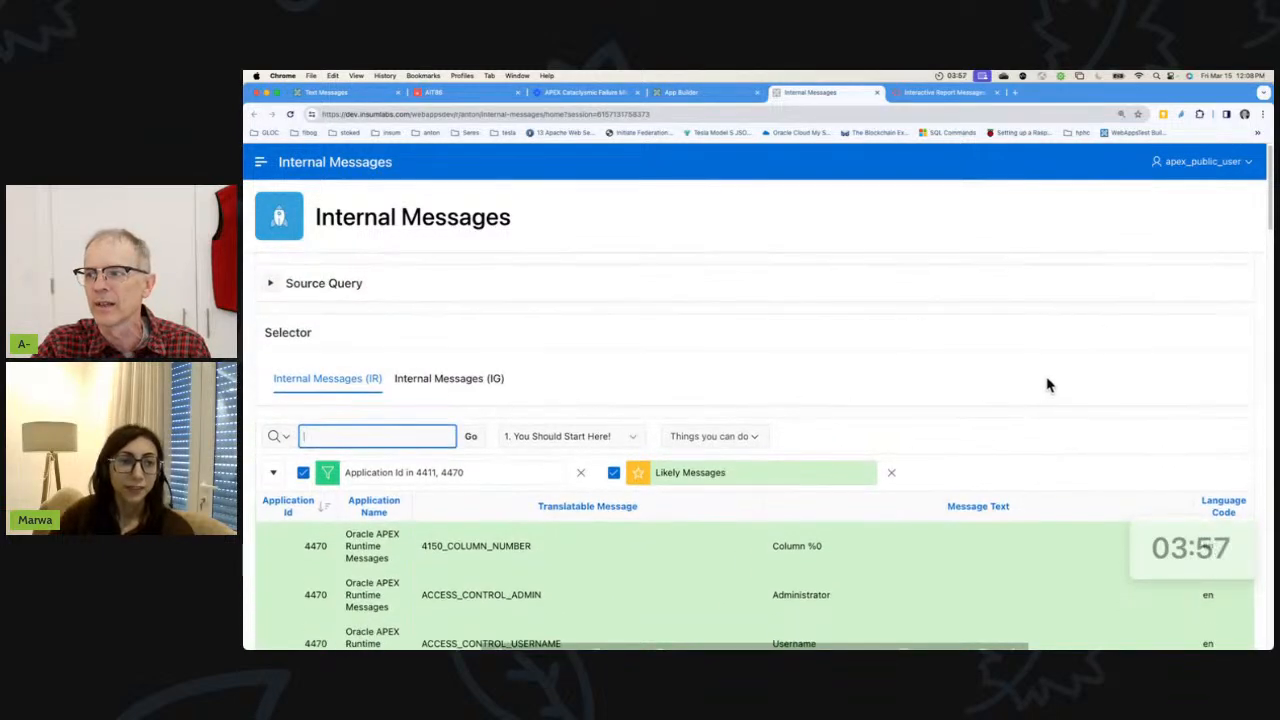
pyautogui.scroll(-3, 1047, 385)
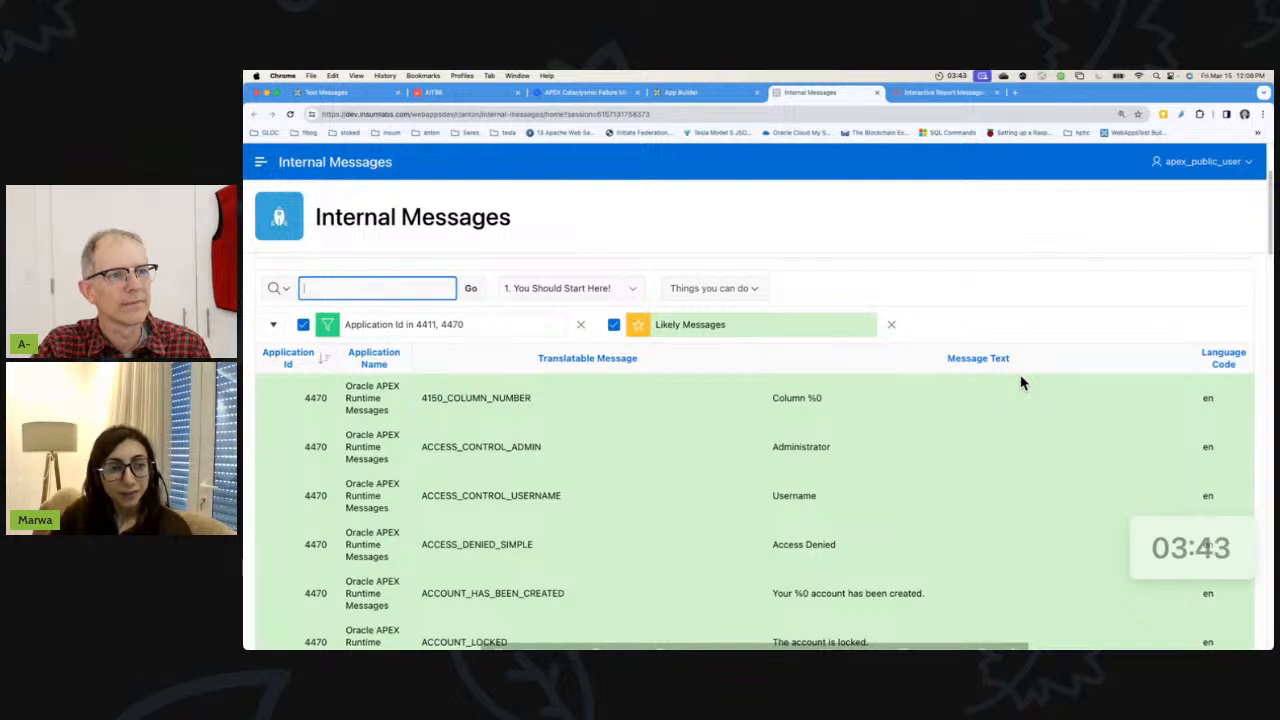
pyautogui.click(756, 290)
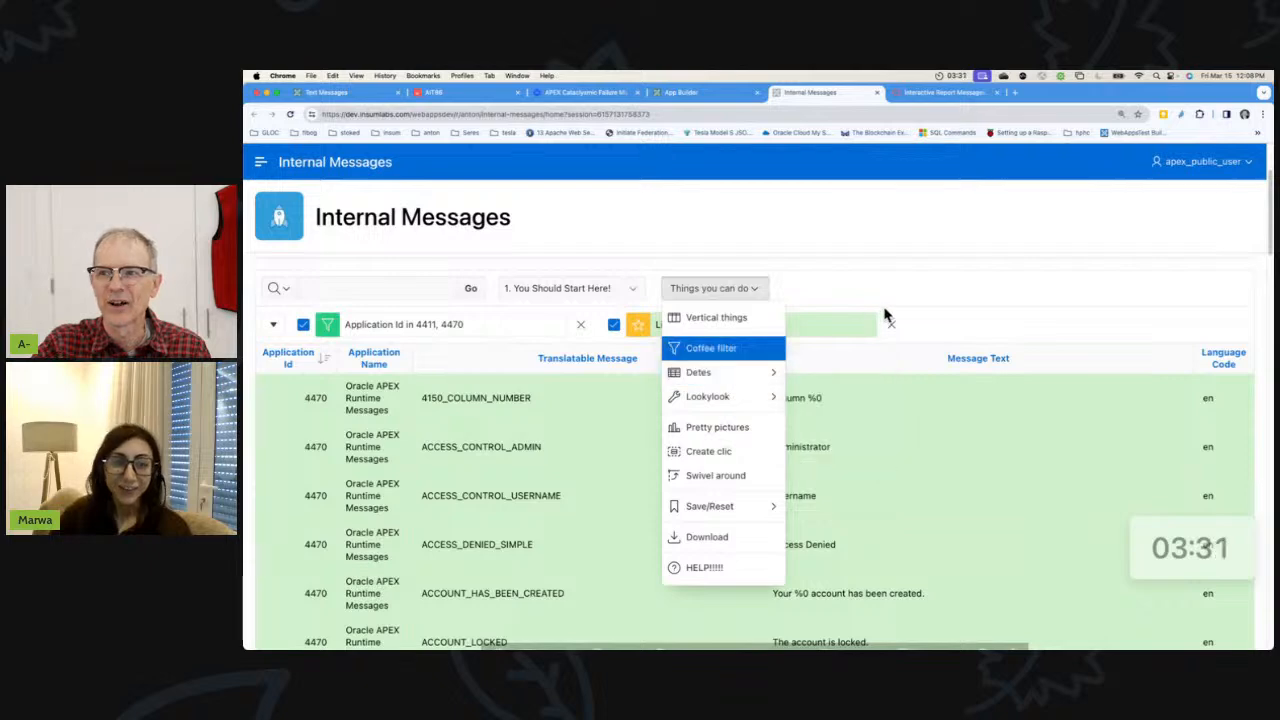
pyautogui.click(730, 428)
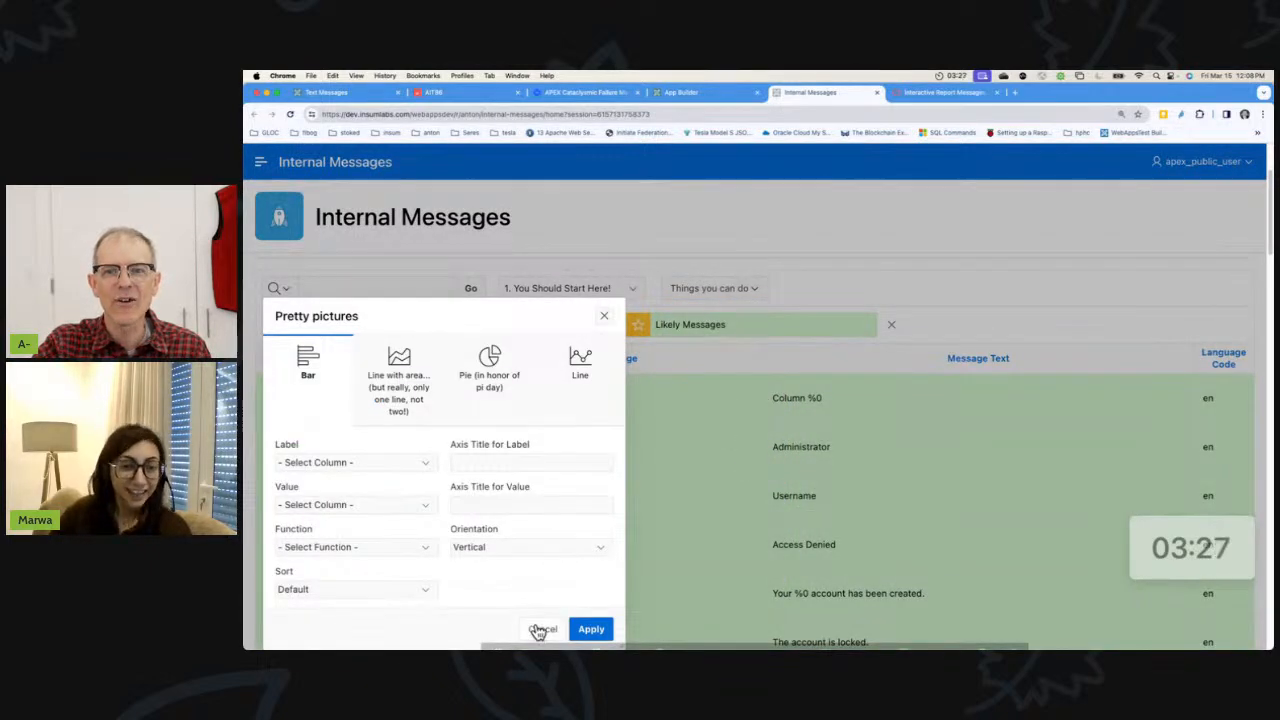
pyautogui.click(539, 630)
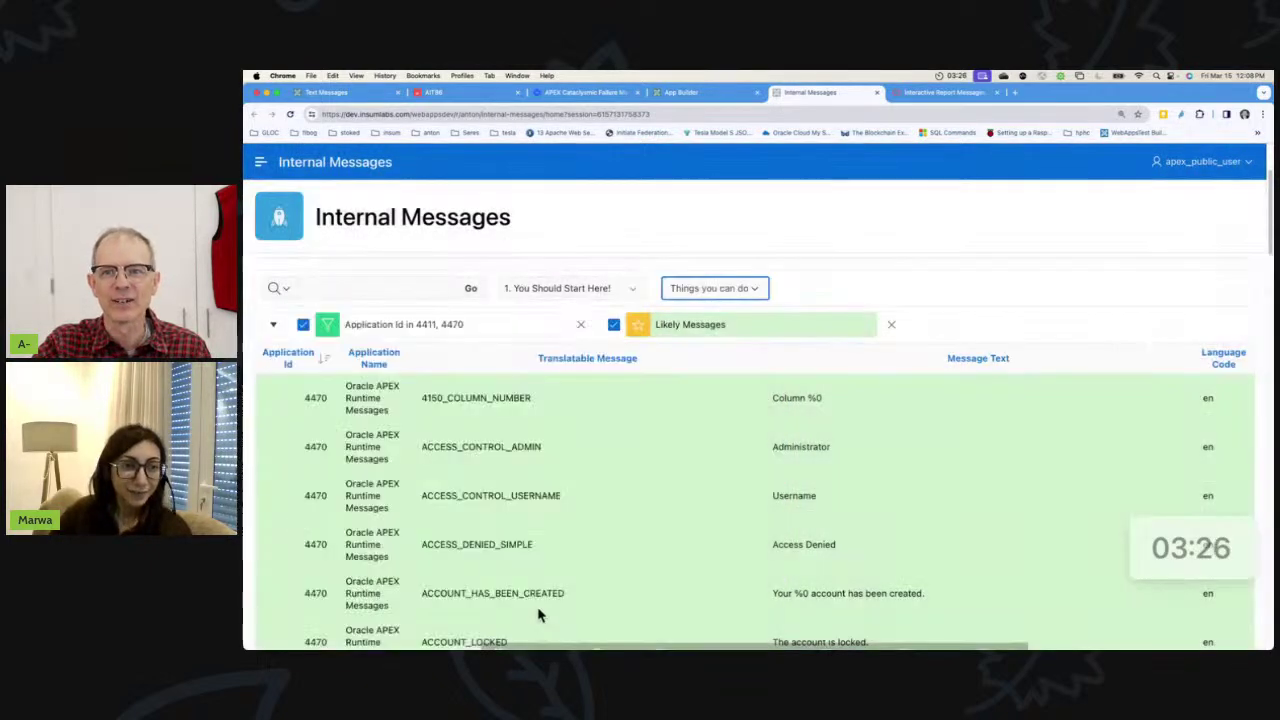
# - Review the renamed 'Things you can do' report actions and close the menu
pyautogui.click(756, 289)
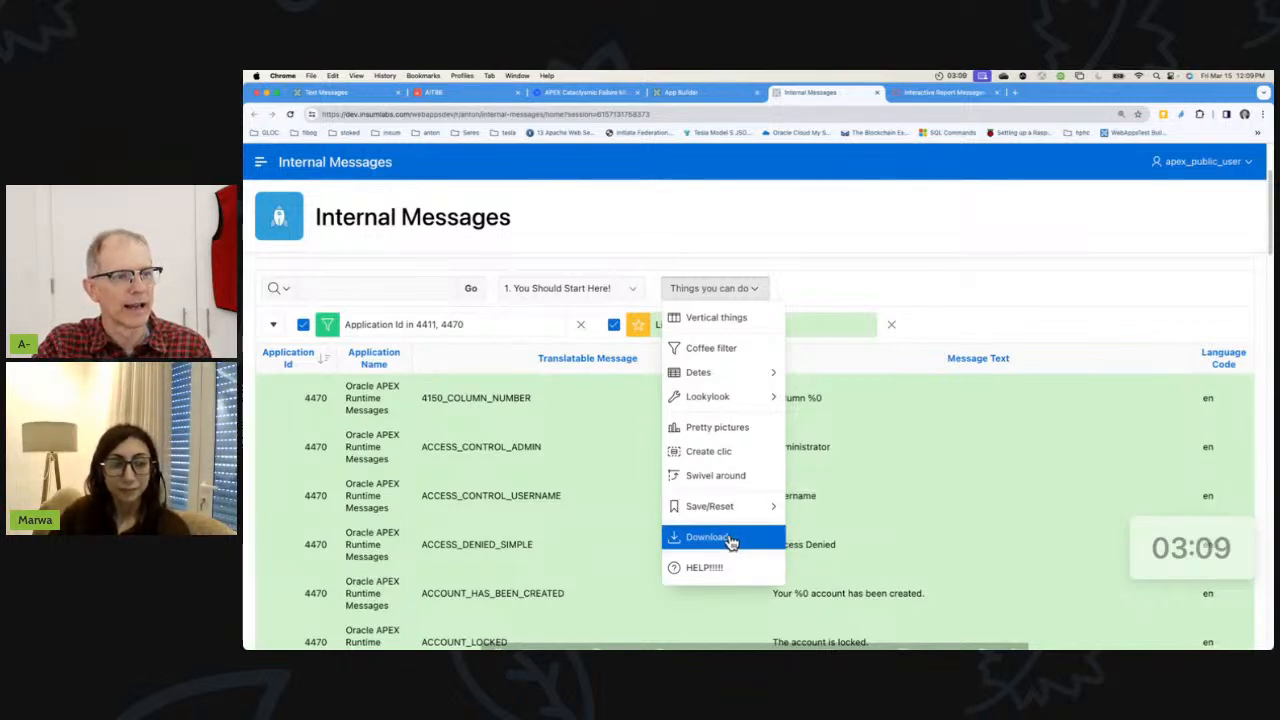
pyautogui.click(931, 514)
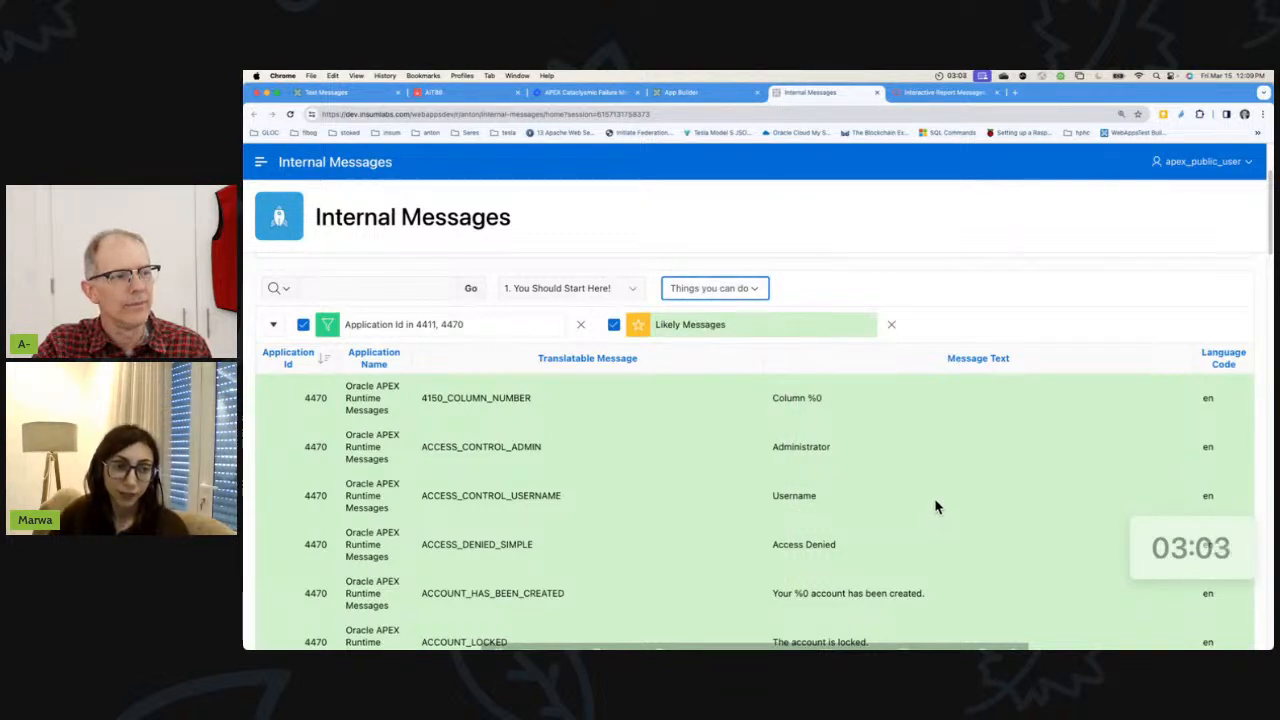
# - Filter the Message Text column for 'Download' via its header search
pyautogui.click(985, 362)
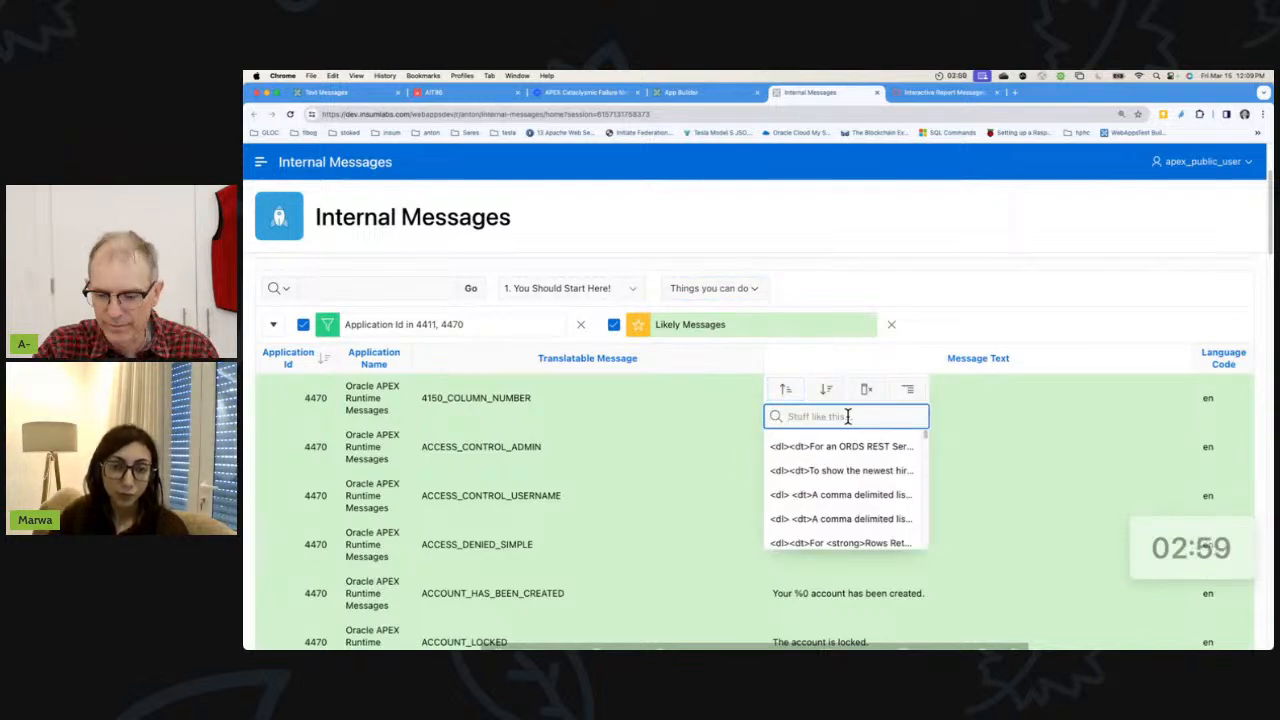
pyautogui.write('Download')
pyautogui.press('Return')
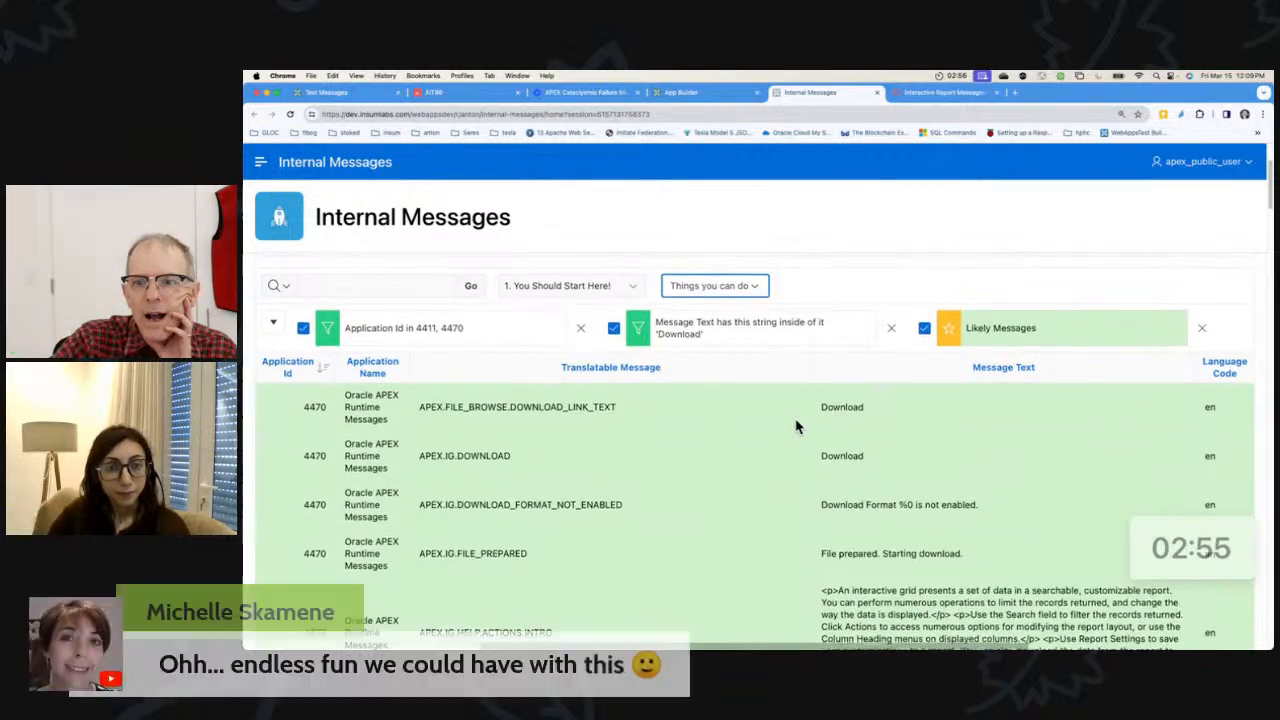
pyautogui.scroll(-5, 797, 427)
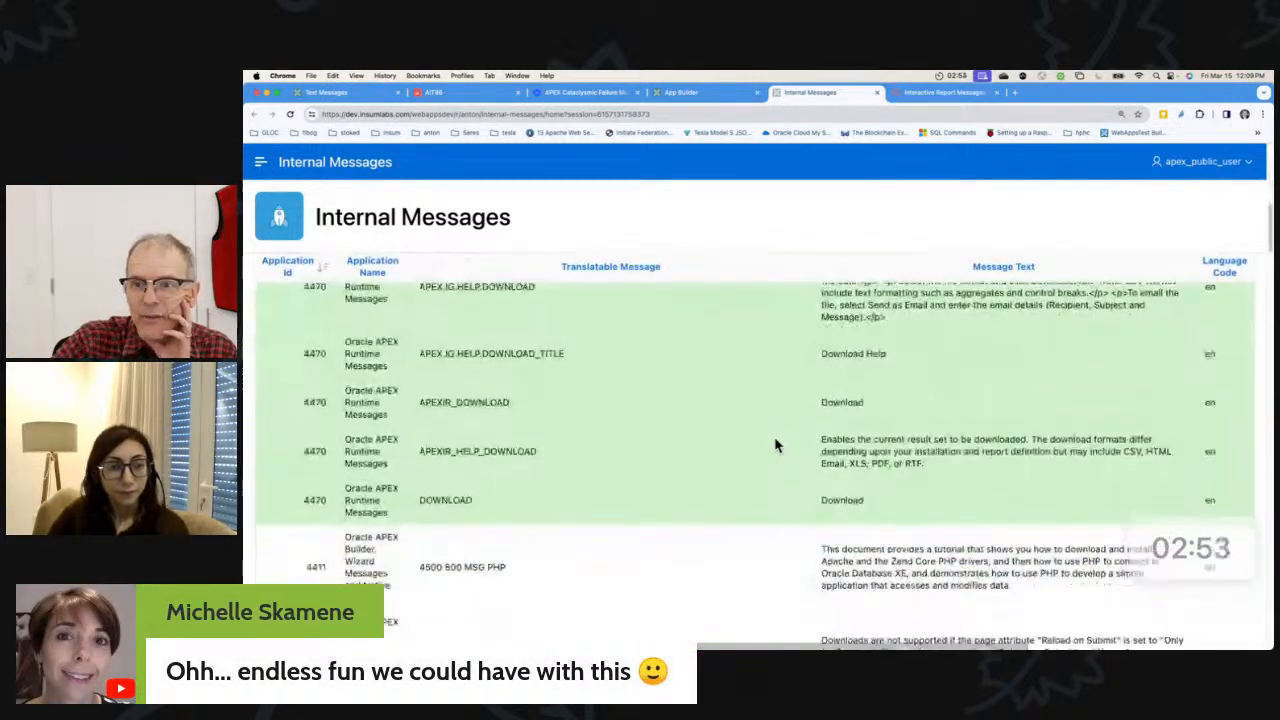
pyautogui.scroll(10, 775, 445)
pyautogui.scroll(-2, 778, 443)
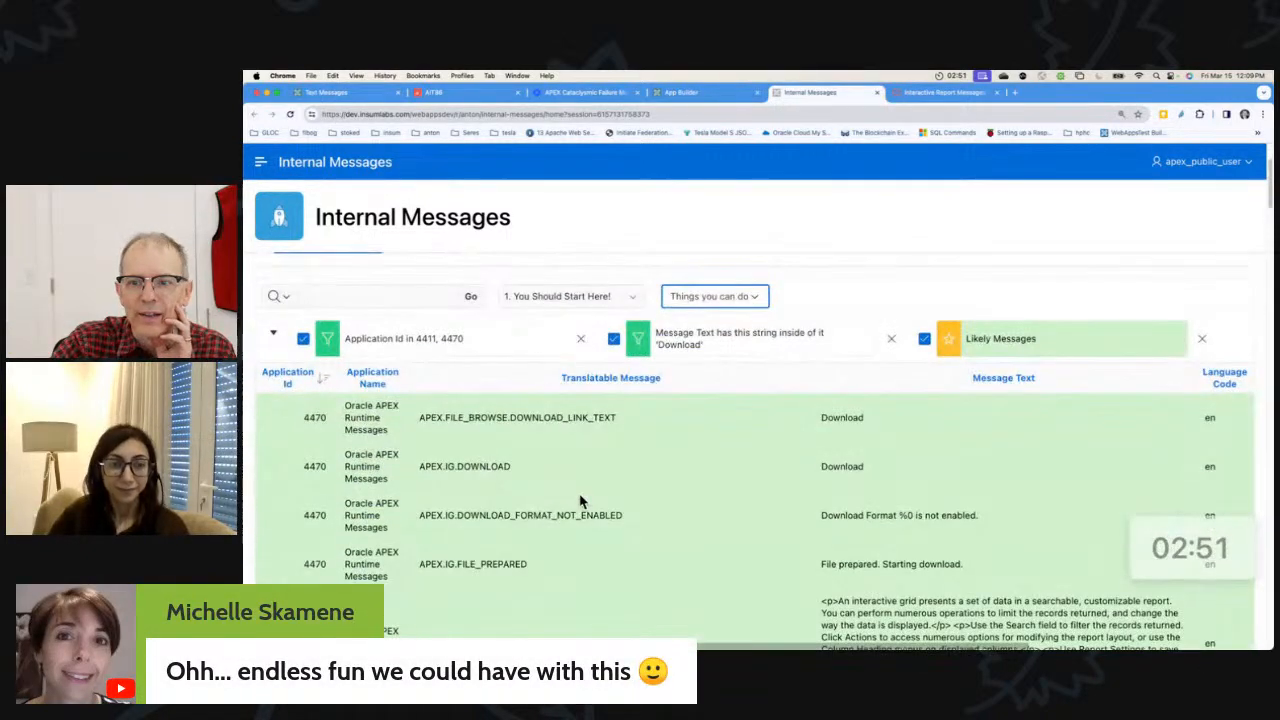
pyautogui.scroll(-1, 580, 500)
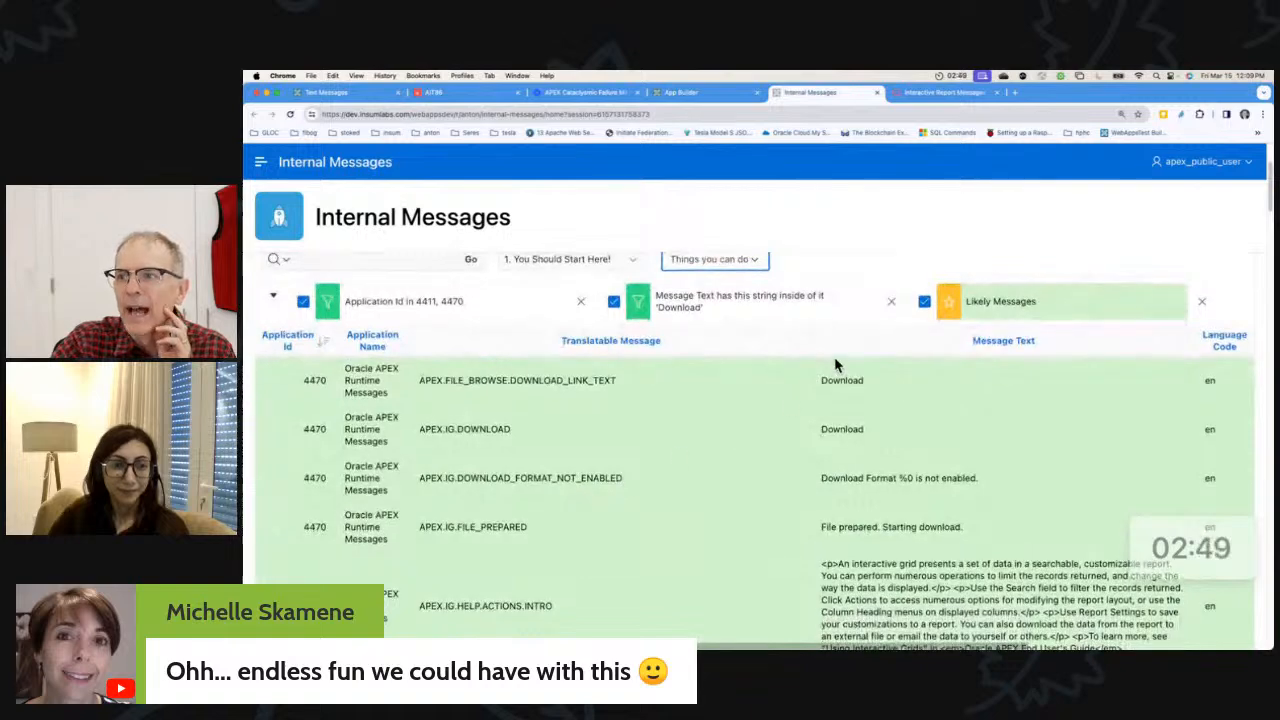
# - Change the Message Text filter to an exact '=' match on 'Download' and select APEXIR_DOWNLOAD
pyautogui.click(800, 318)
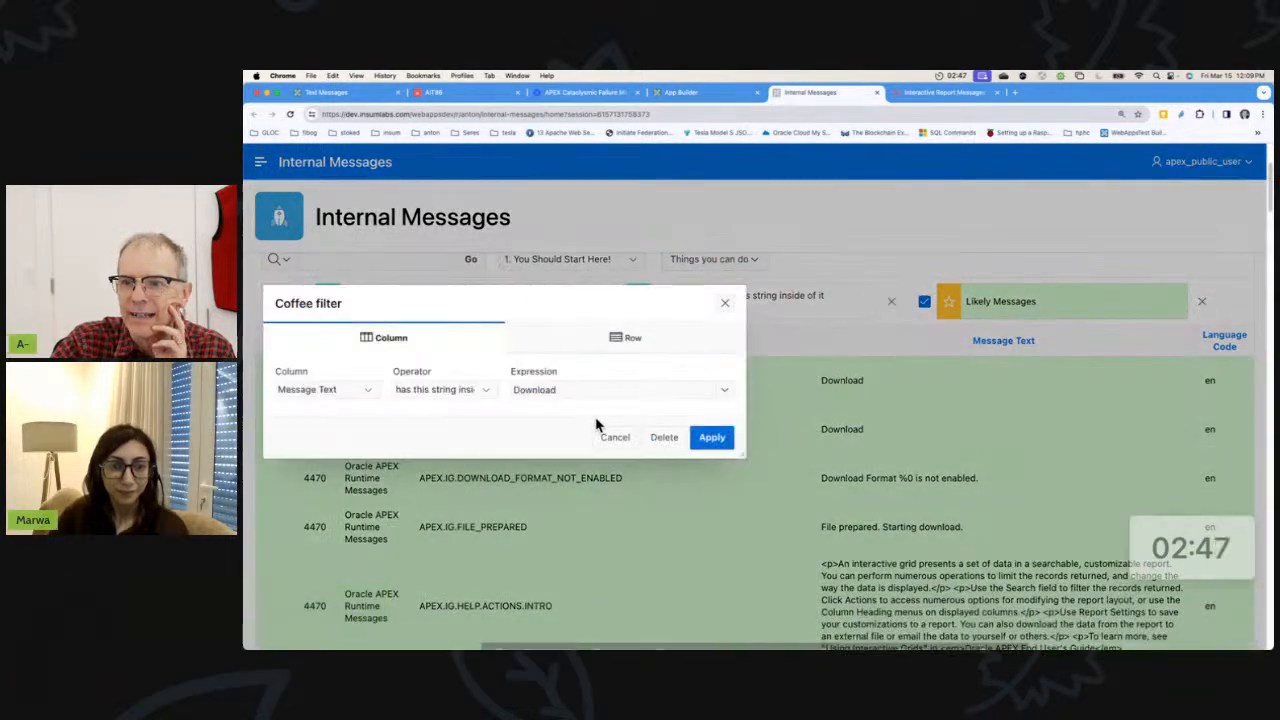
pyautogui.click(470, 392)
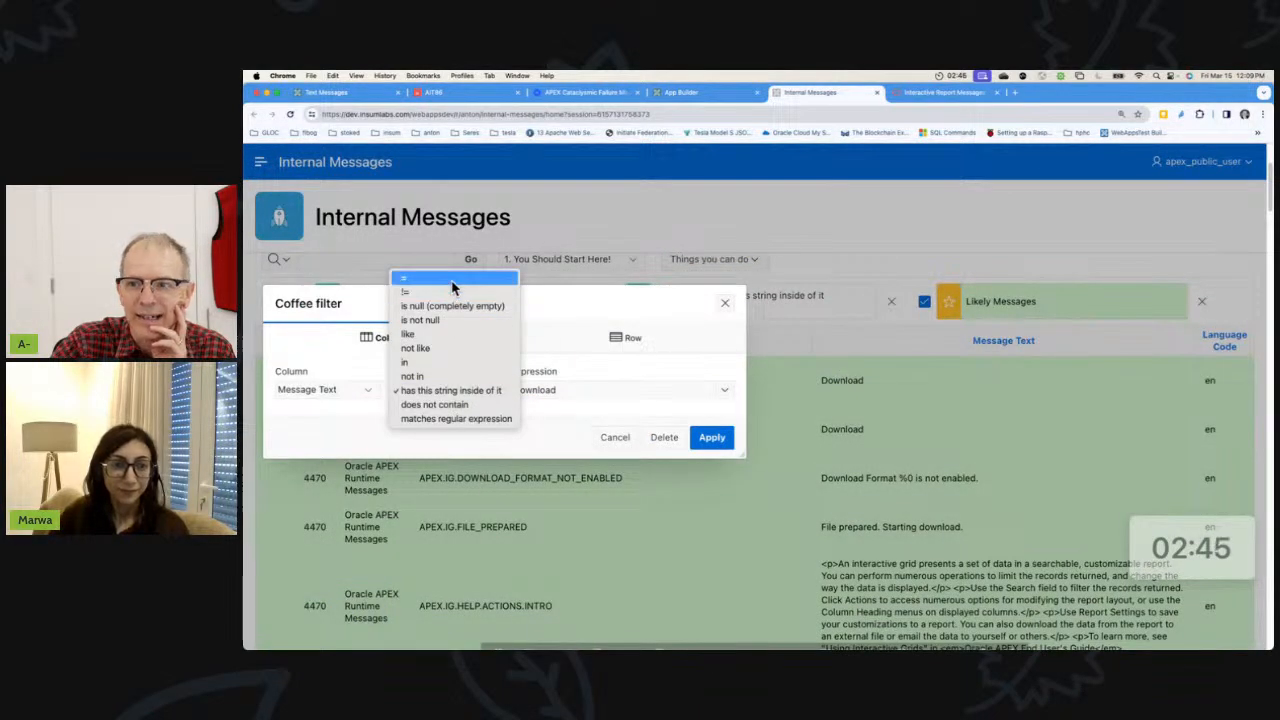
pyautogui.click(455, 278)
pyautogui.click(712, 437)
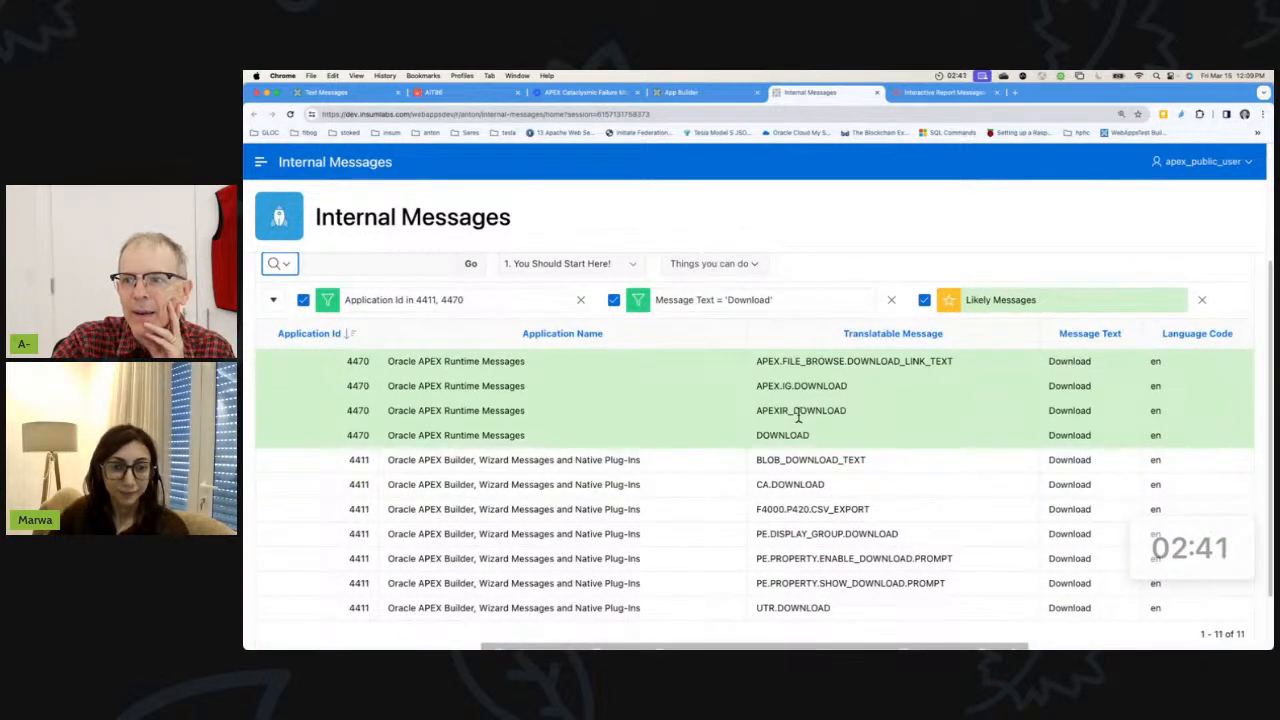
pyautogui.doubleClick(799, 410)
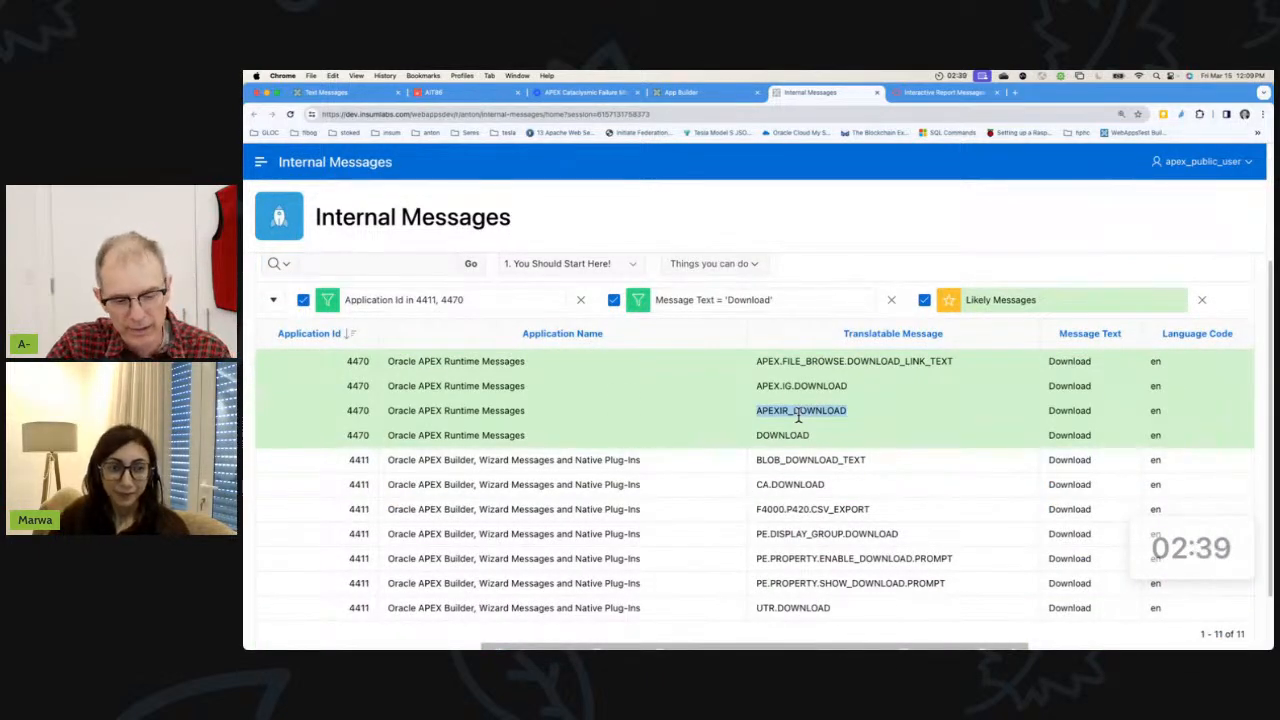
# - Go to application 245's Text Messages in Shared Components and start a new text message
pyautogui.click(671, 91)
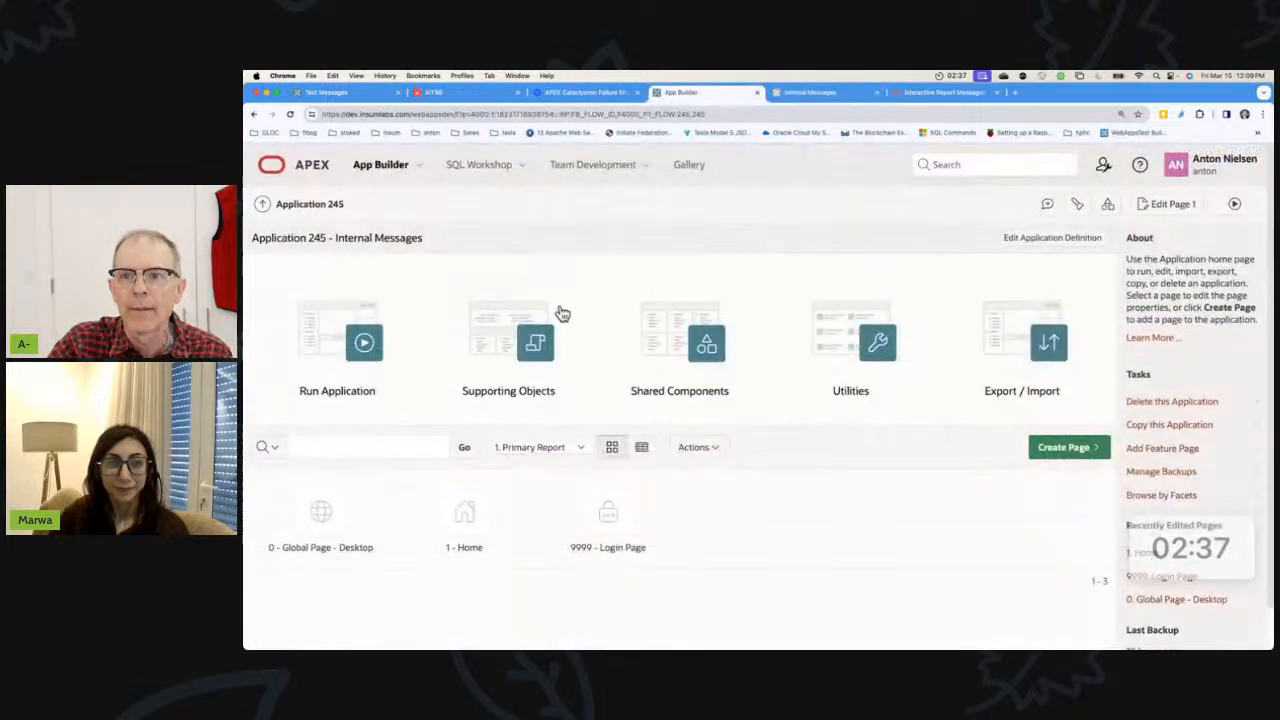
pyautogui.click(671, 346)
pyautogui.scroll(-2, 930, 410)
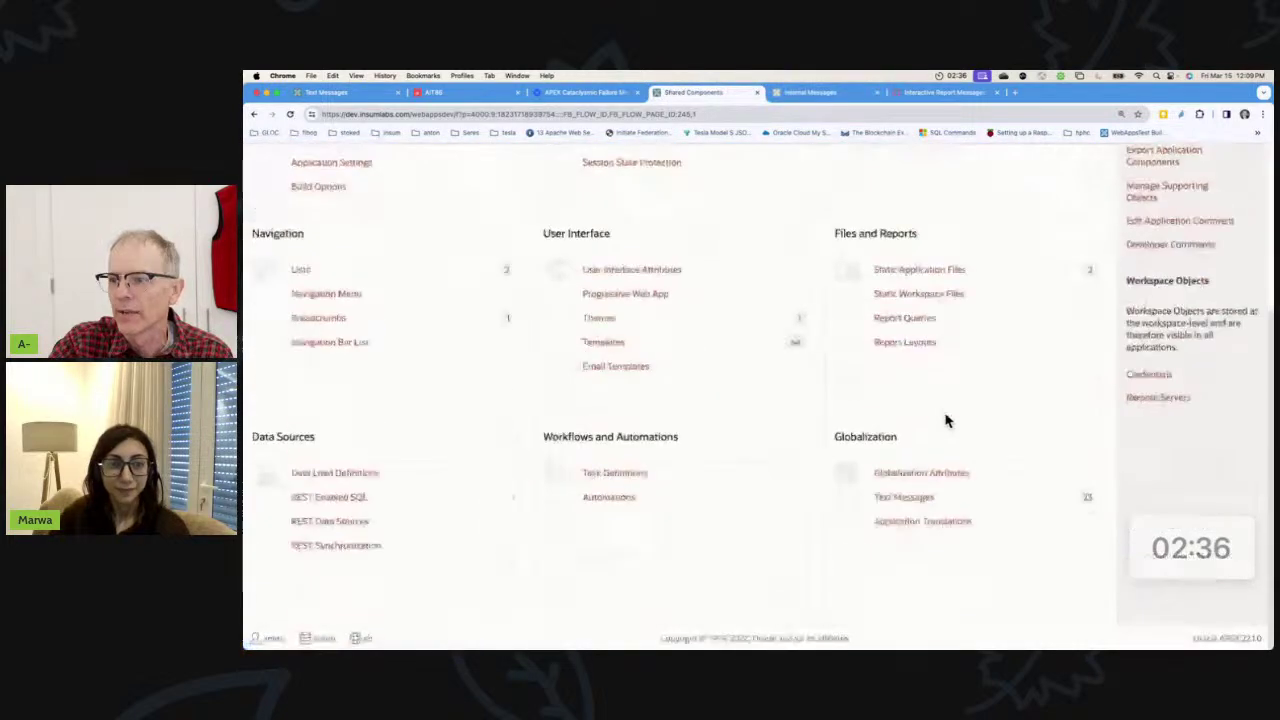
pyautogui.click(908, 497)
pyautogui.click(1031, 250)
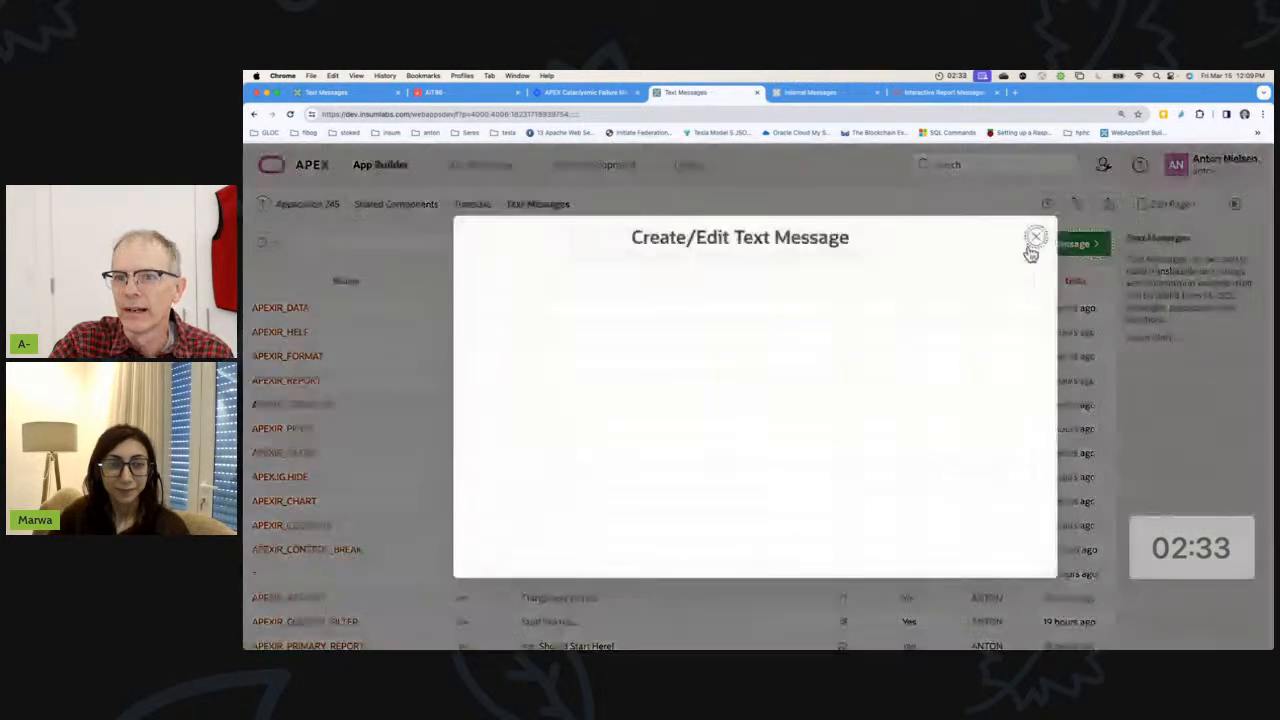
pyautogui.write('APEXIR_DOWNLOAD')
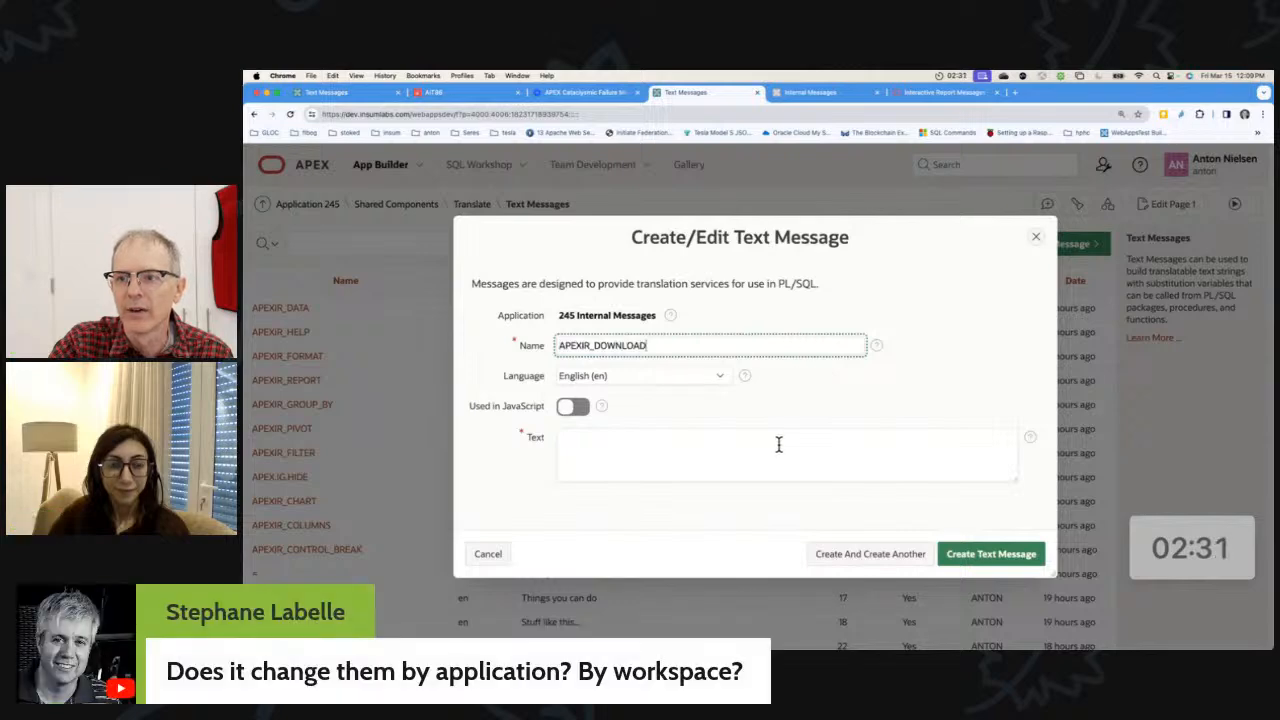
# - Create the APEXIR_DOWNLOAD message reading 'Save this stuff', marked Used in JavaScript
pyautogui.click(779, 444)
pyautogui.write('Save this stuff')
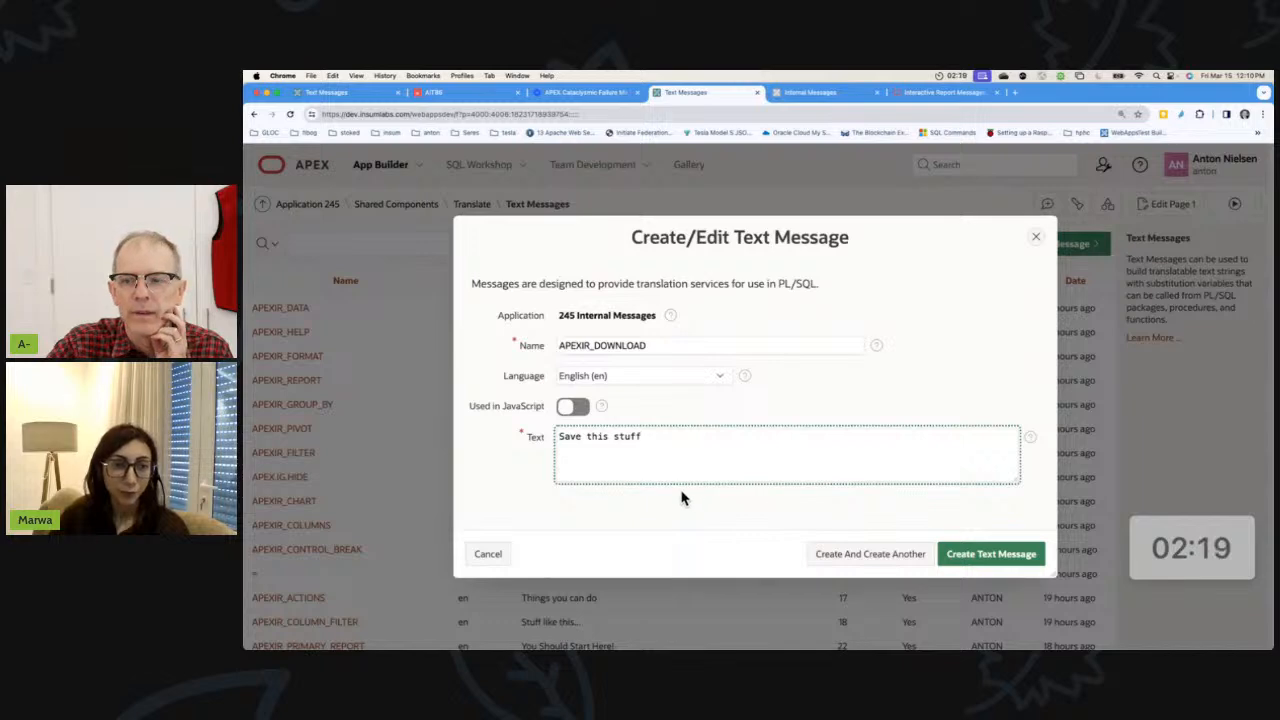
pyautogui.click(582, 412)
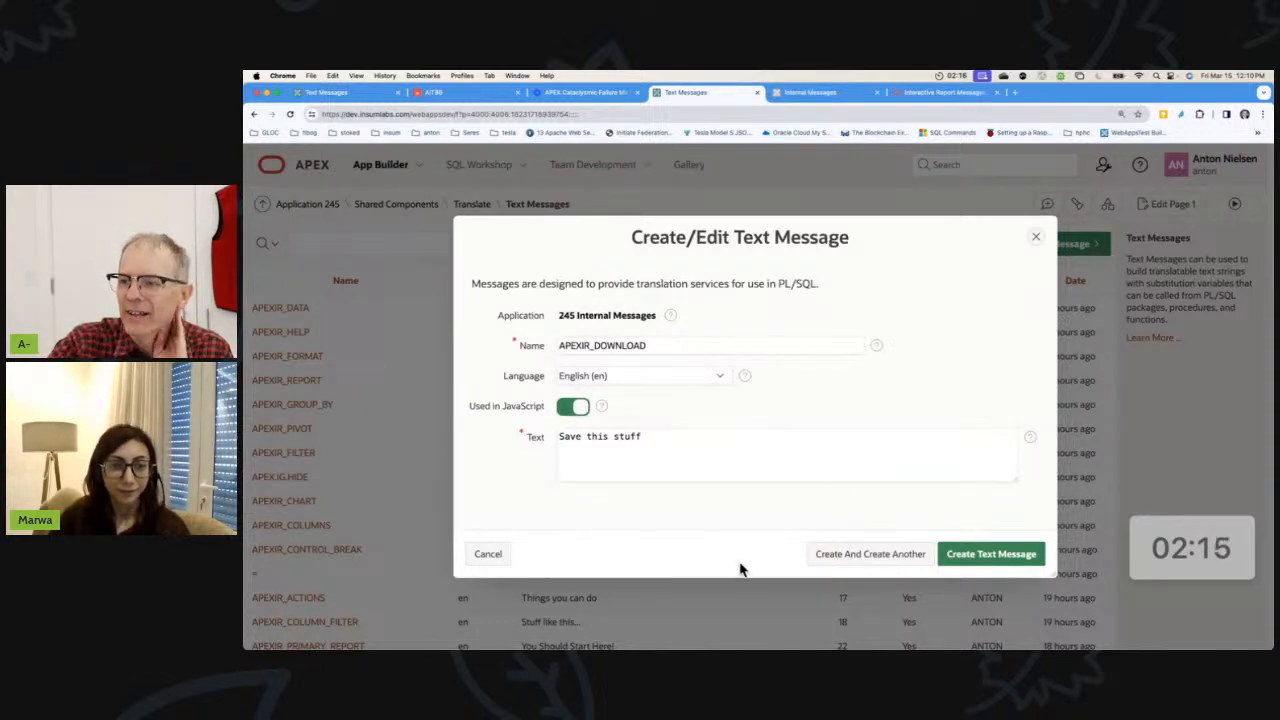
pyautogui.click(973, 556)
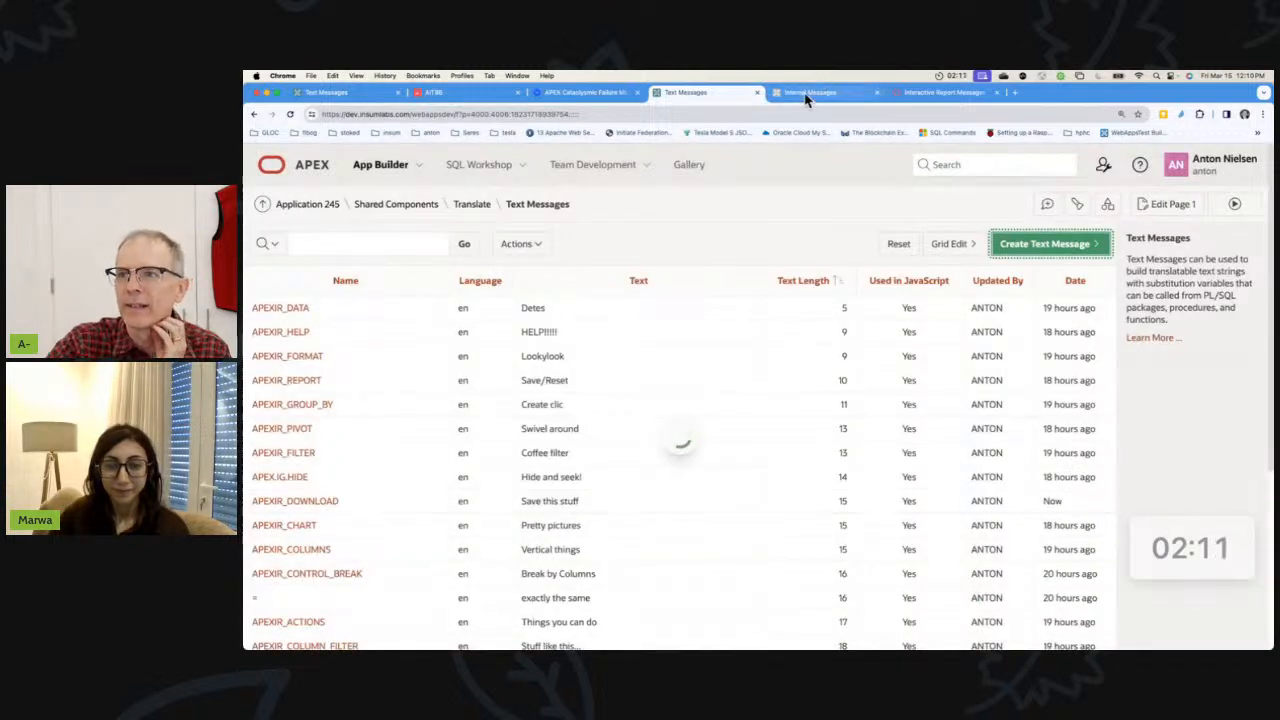
# - Reload the Internal Messages report and confirm its Download action now reads 'Save this stuff'
pyautogui.click(805, 95)
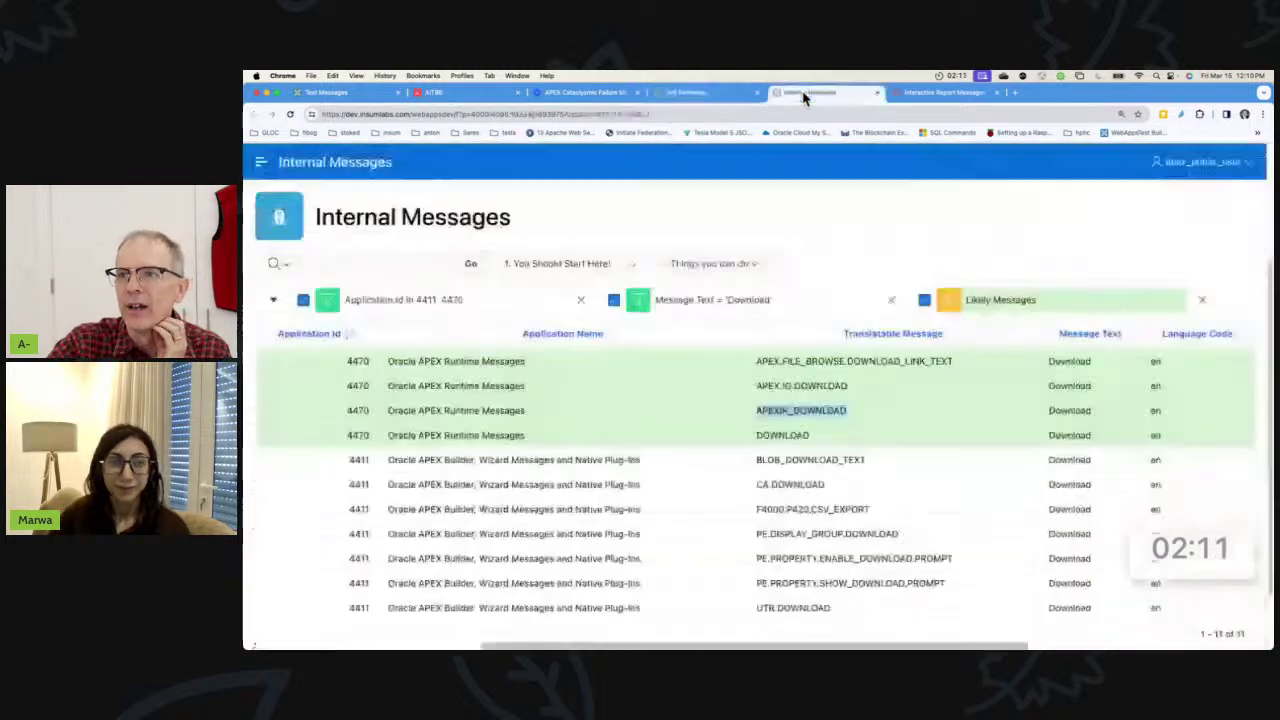
pyautogui.click(291, 114)
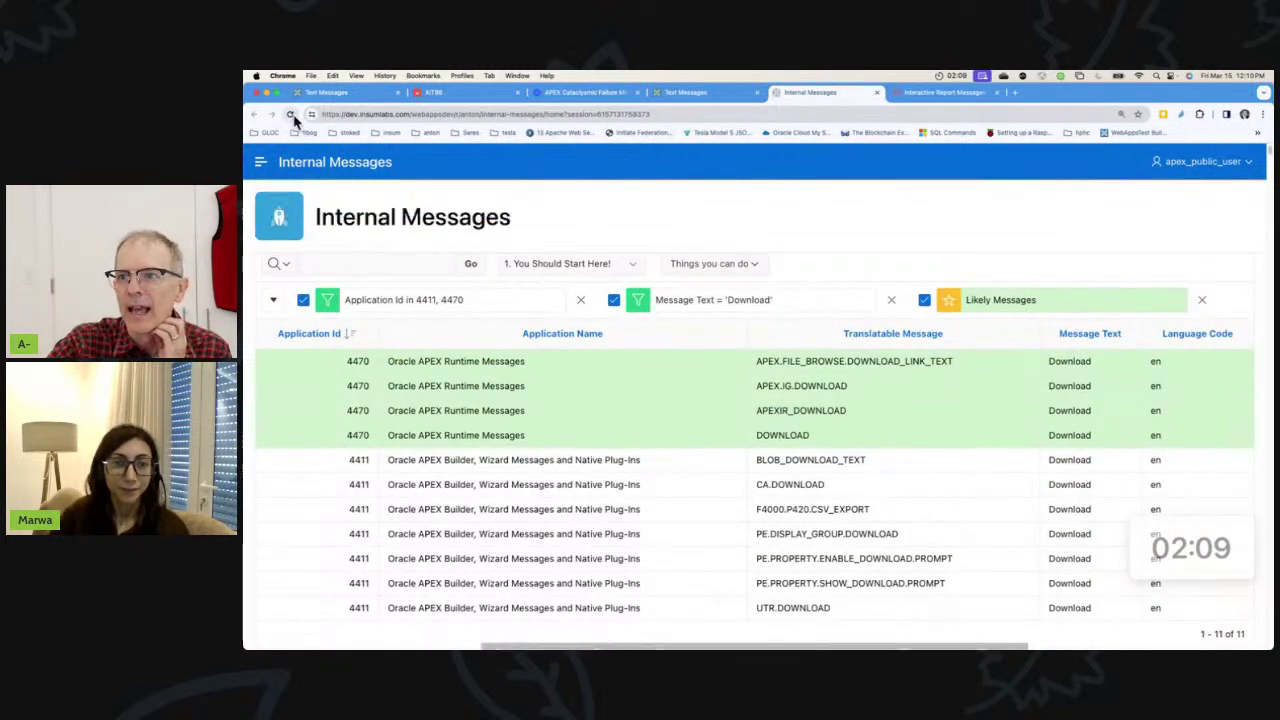
pyautogui.click(753, 268)
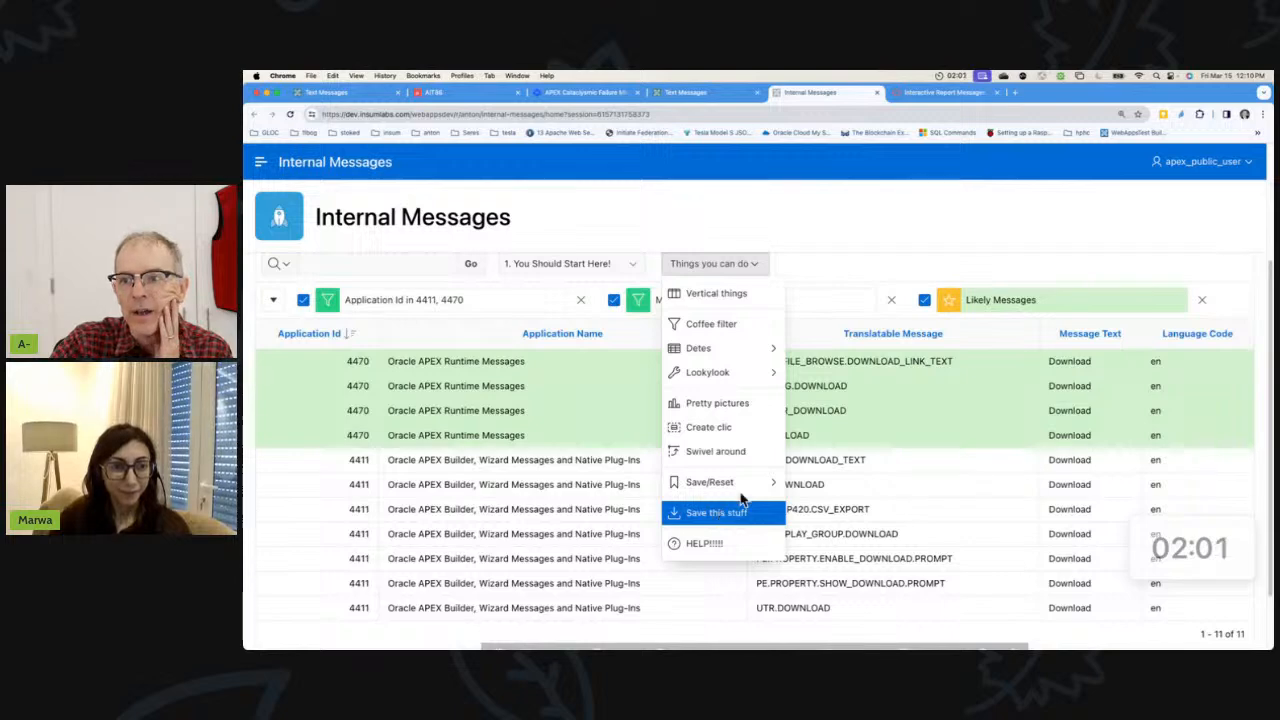
pyautogui.click(846, 268)
pyautogui.scroll(3, 846, 275)
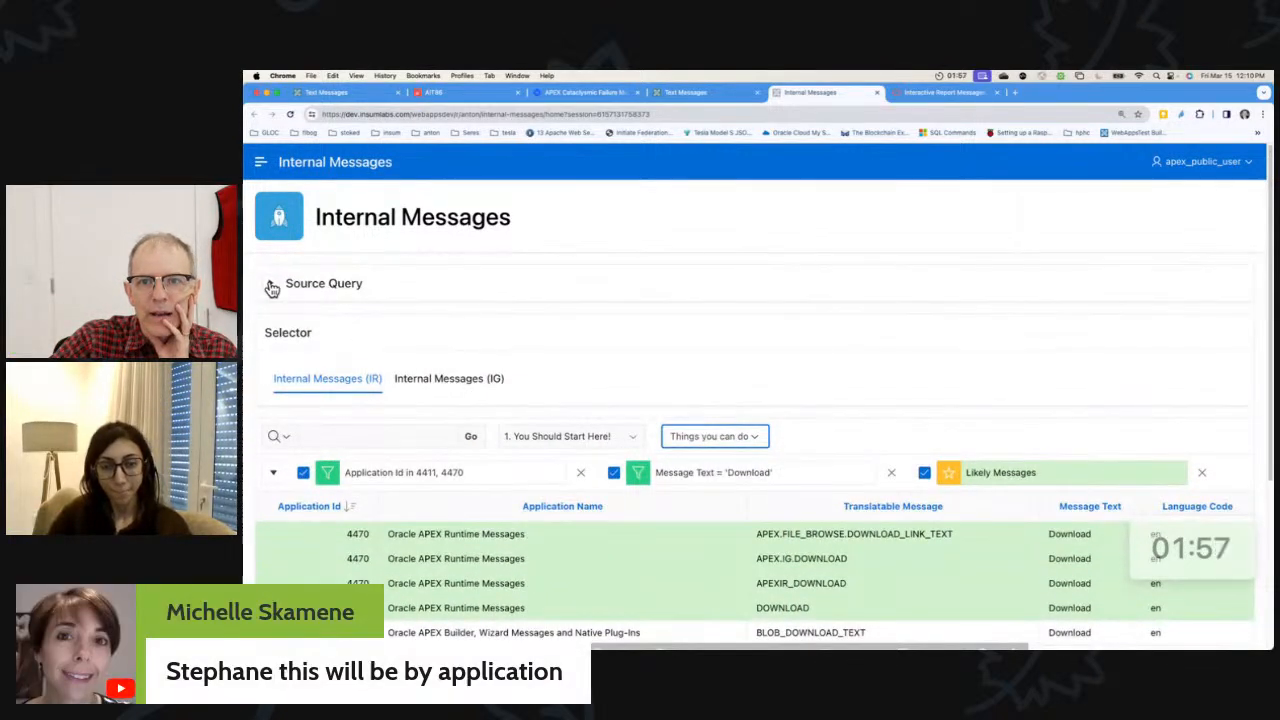
pyautogui.click(270, 283)
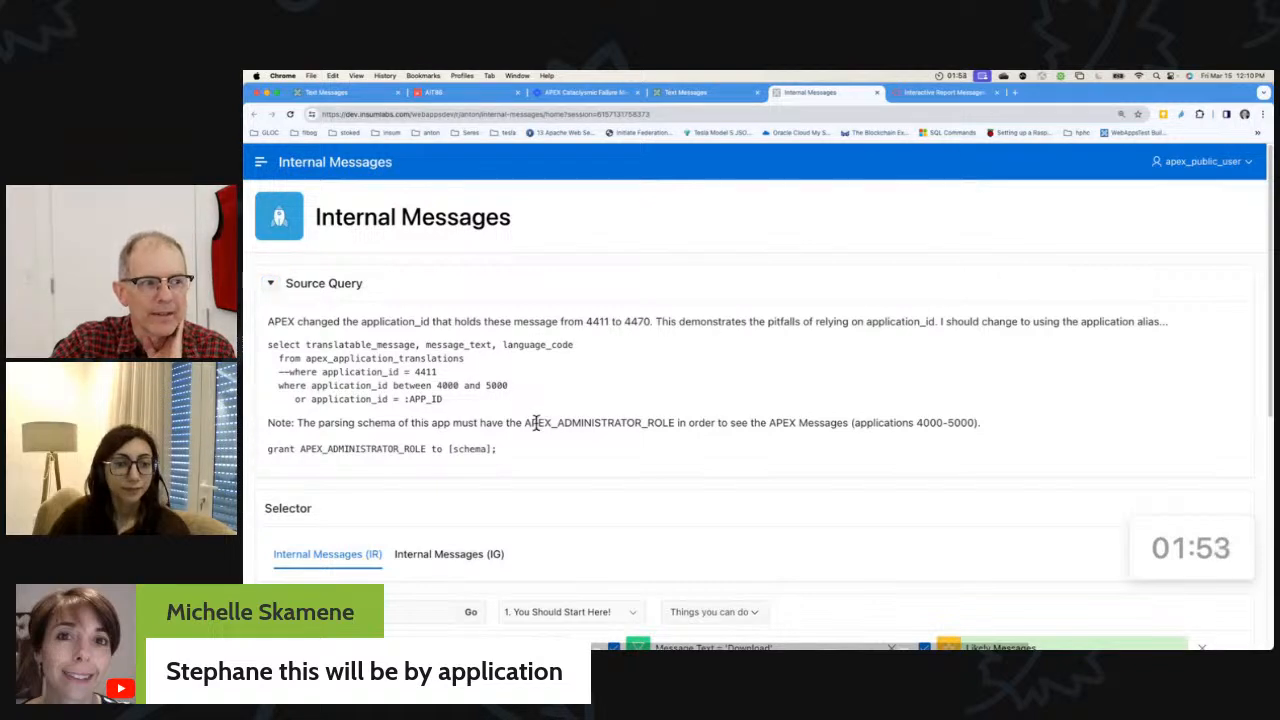
pyautogui.moveTo(475, 408); pyautogui.dragTo(267, 350)
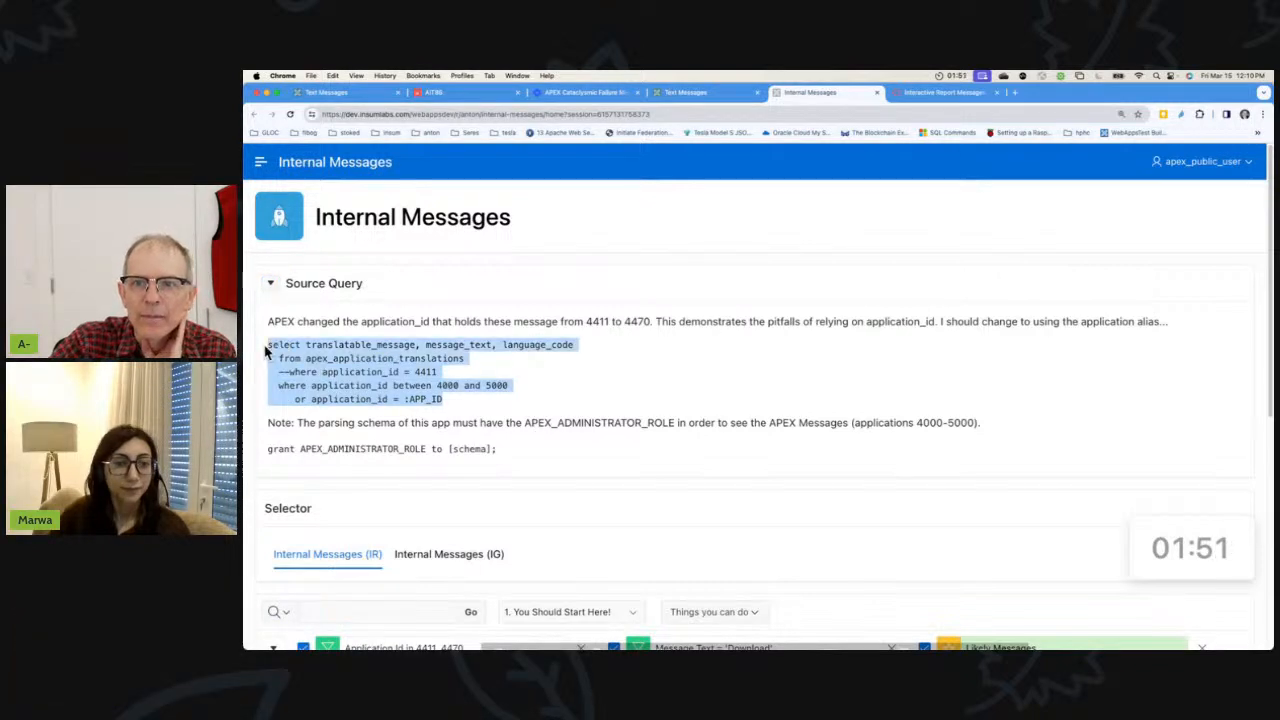
pyautogui.doubleClick(361, 358)
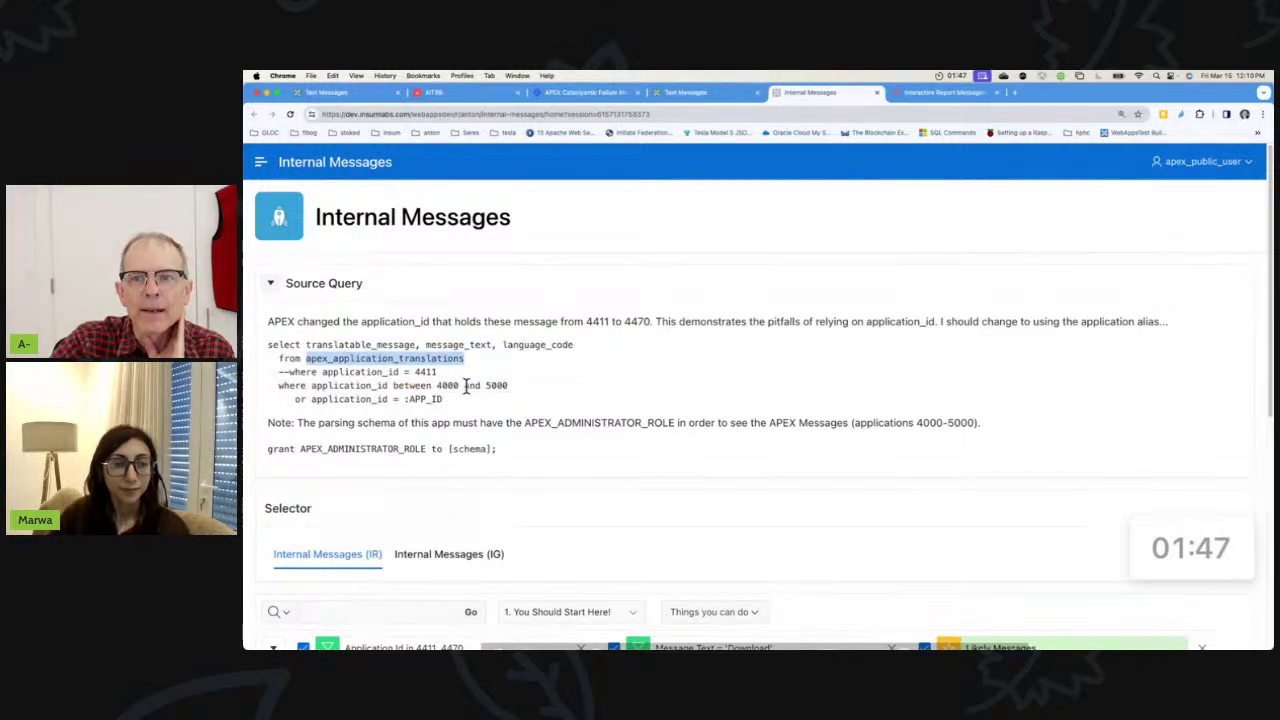
pyautogui.click(430, 390)
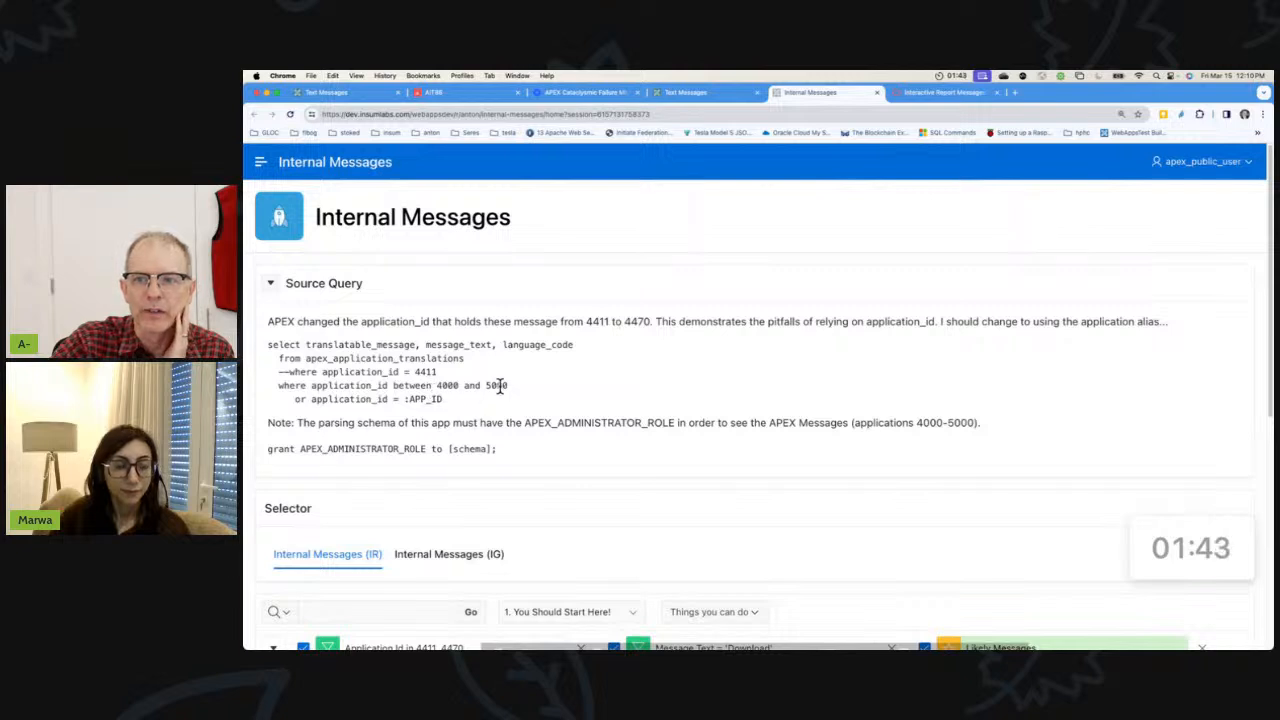
pyautogui.moveTo(512, 390); pyautogui.dragTo(436, 388)
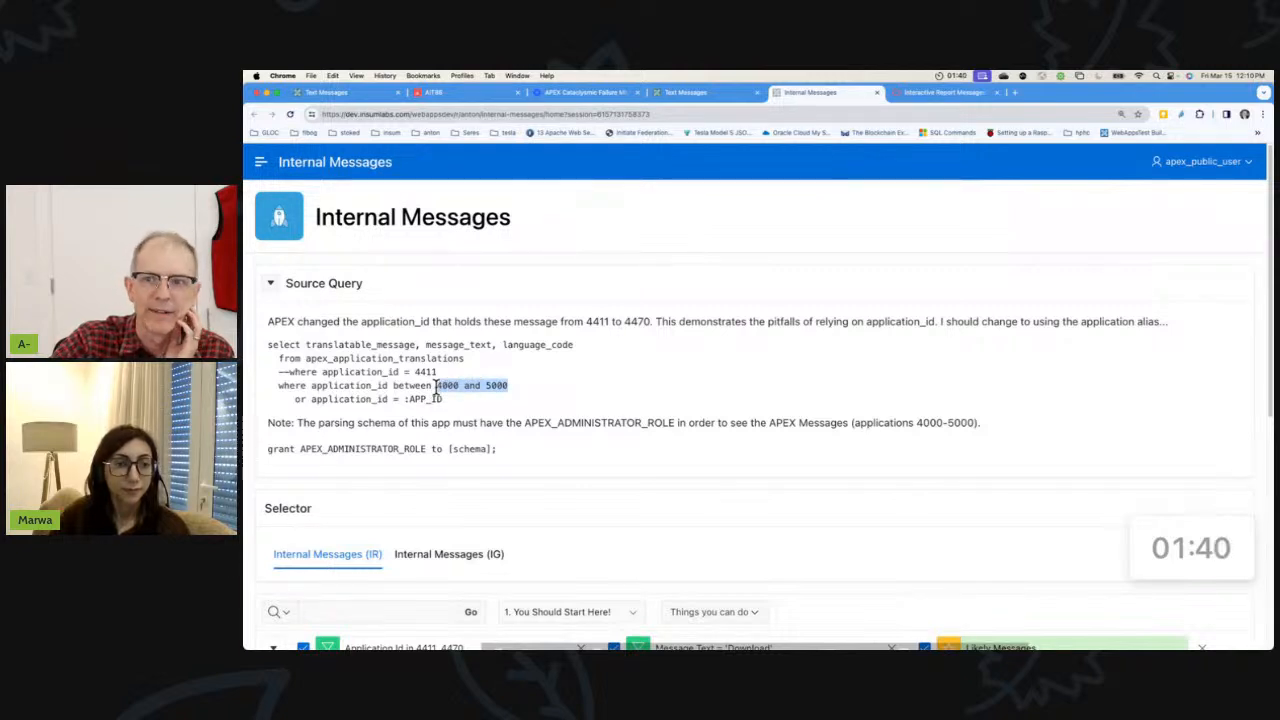
pyautogui.moveTo(436, 388); pyautogui.dragTo(438, 388)
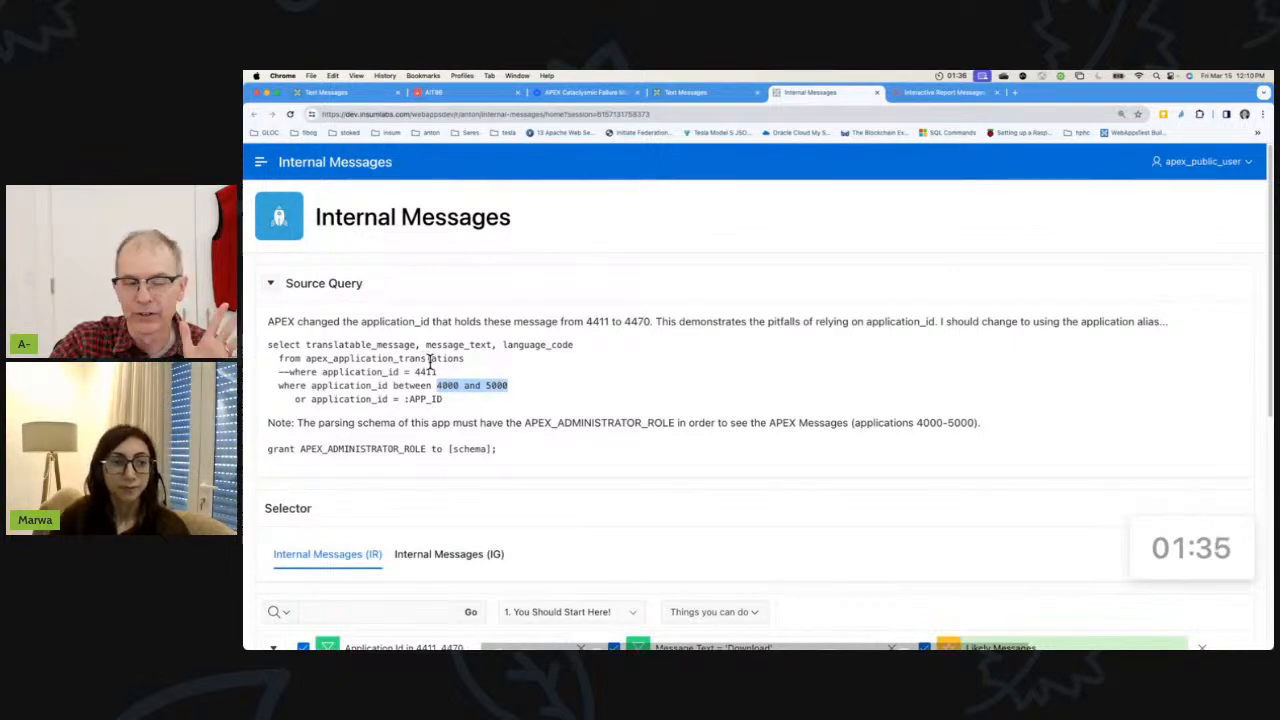
pyautogui.doubleClick(606, 421)
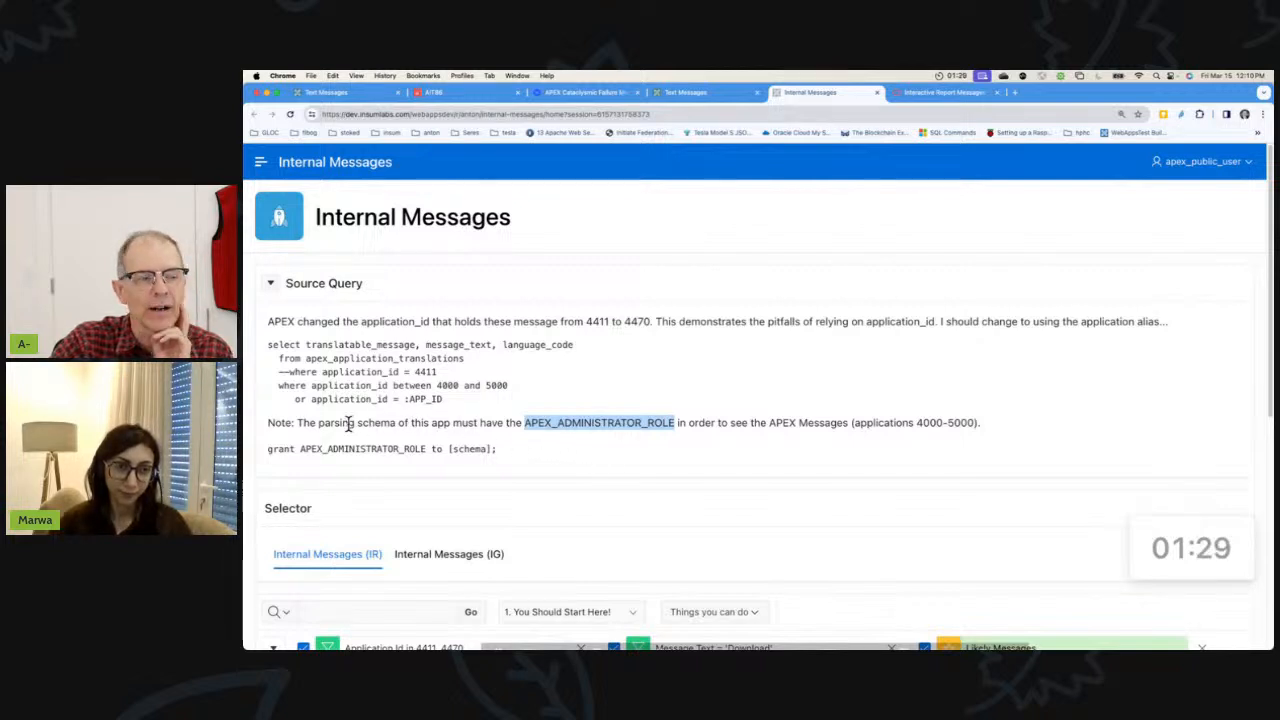
pyautogui.moveTo(500, 449); pyautogui.dragTo(267, 449)
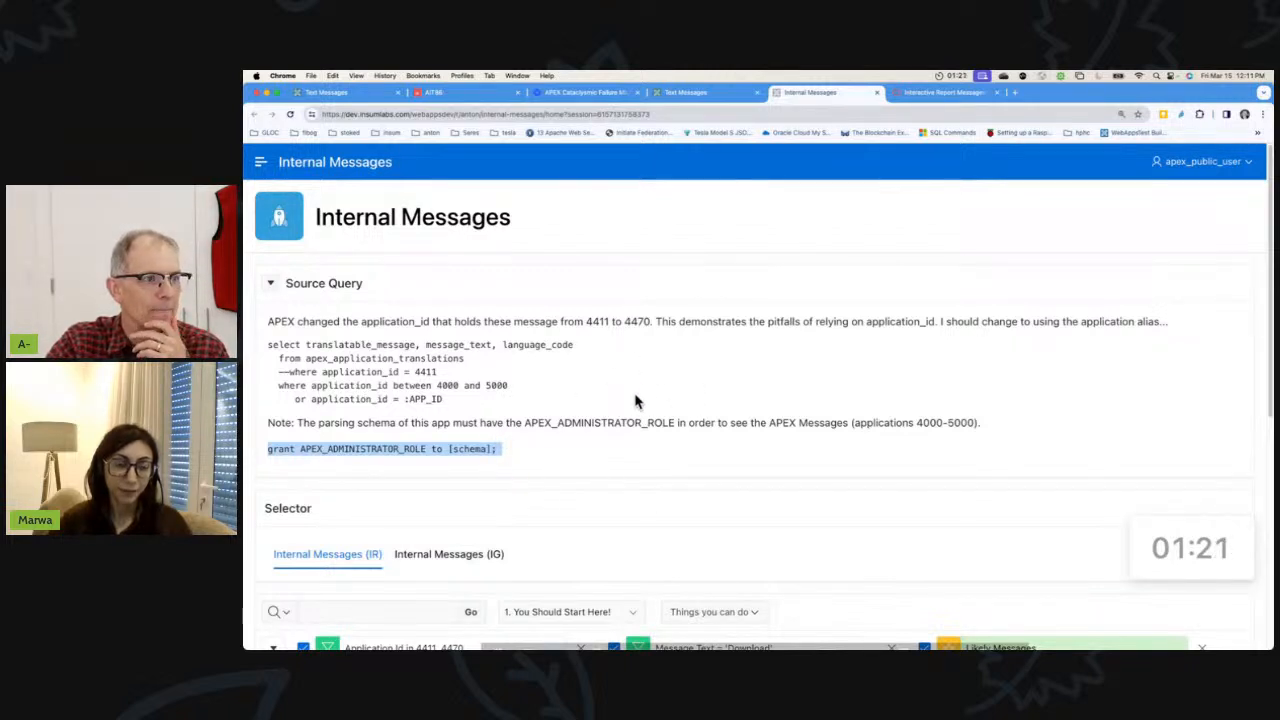
# - Highlight the APEX.IG.DOWNLOAD and APEX.FILE_BROWSE.DOWNLOAD_LINK_TEXT message names in the report
pyautogui.click(634, 397)
pyautogui.scroll(-3, 652, 440)
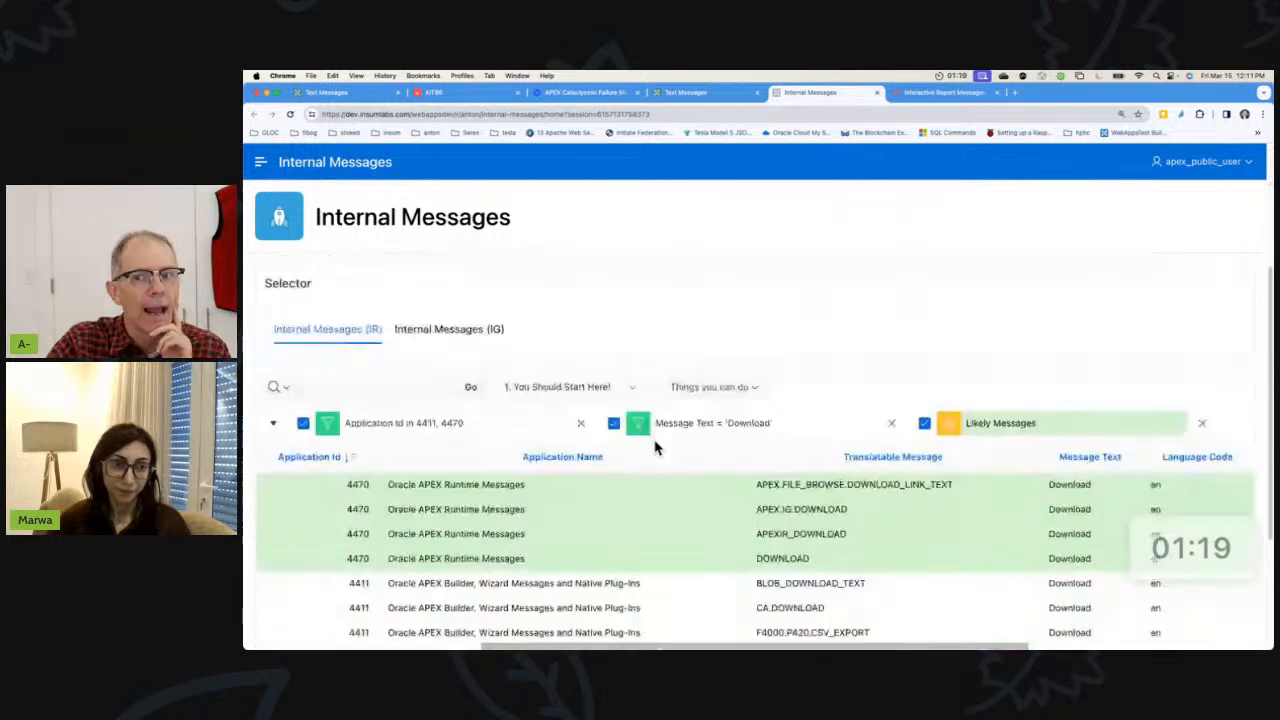
pyautogui.scroll(-1, 655, 447)
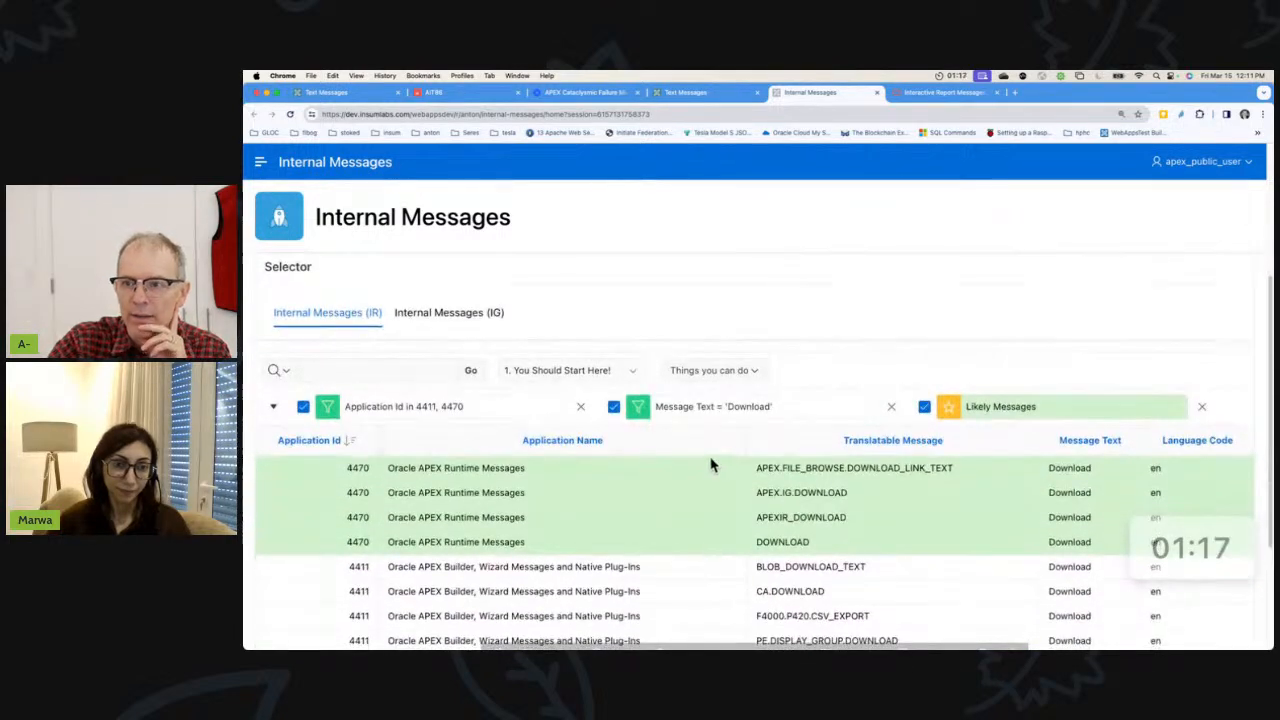
pyautogui.scroll(-1, 707, 464)
pyautogui.scroll(-1, 708, 463)
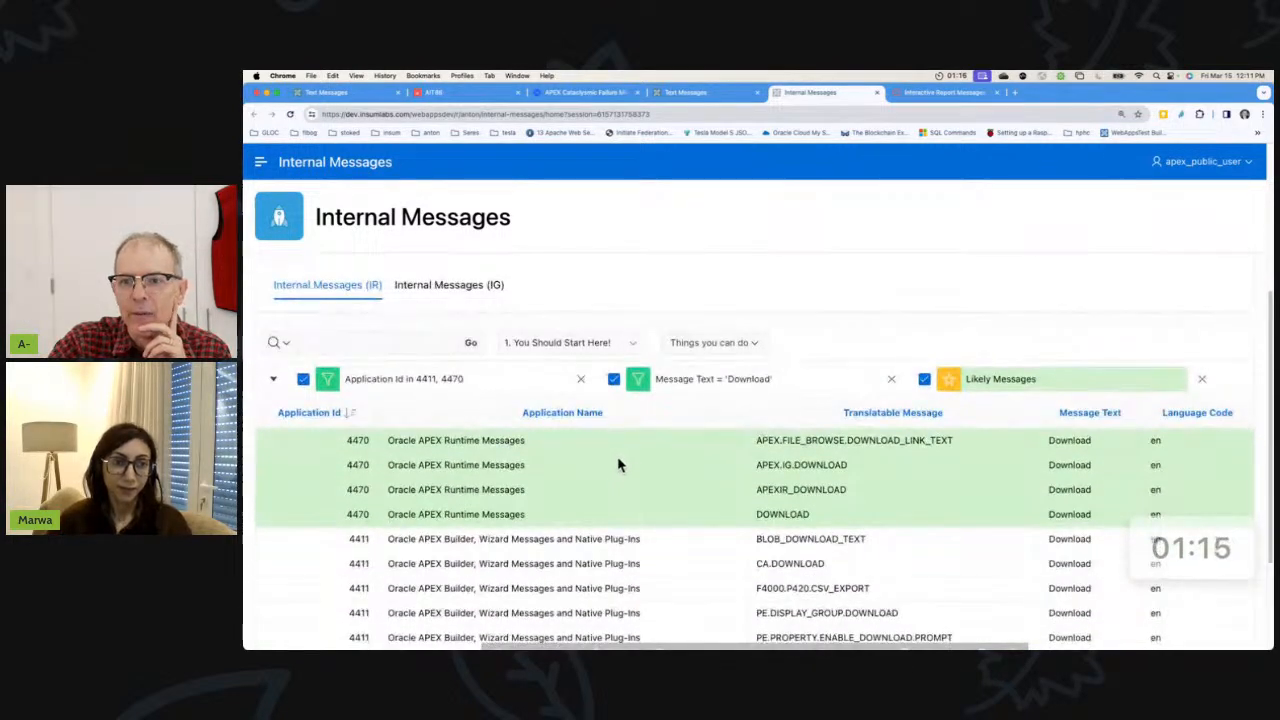
pyautogui.scroll(-5, 618, 463)
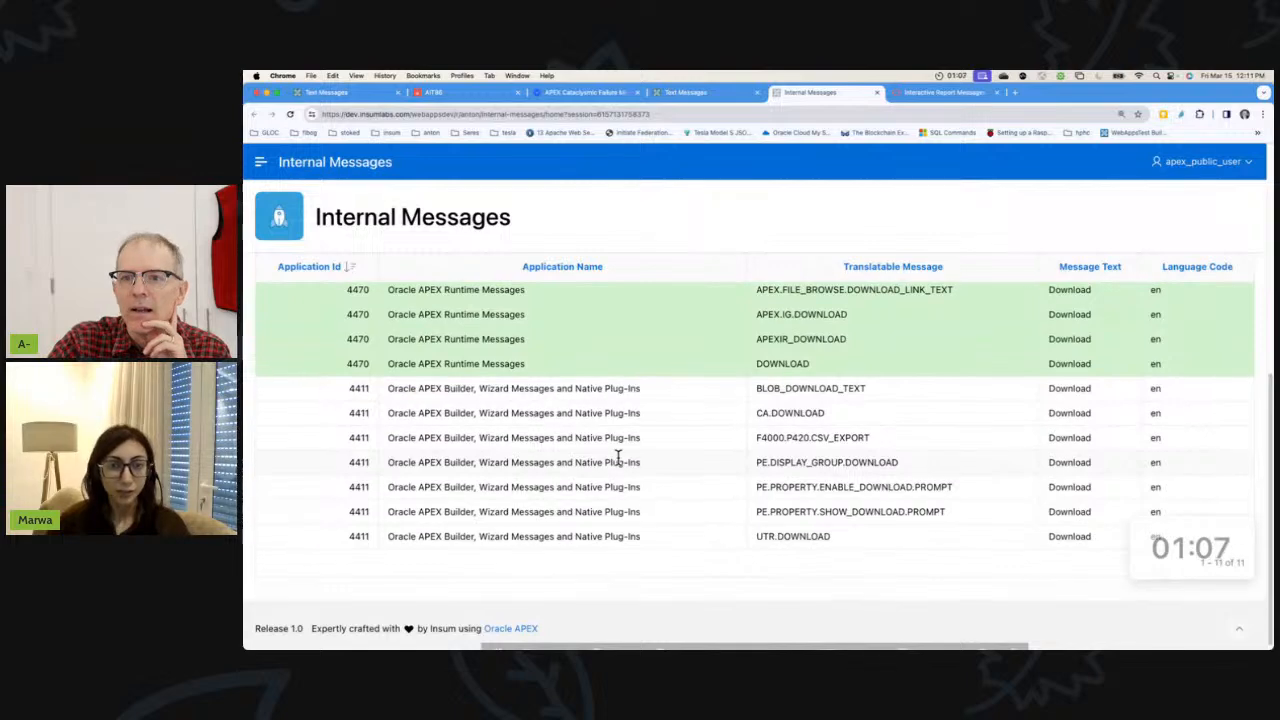
pyautogui.scroll(1, 618, 458)
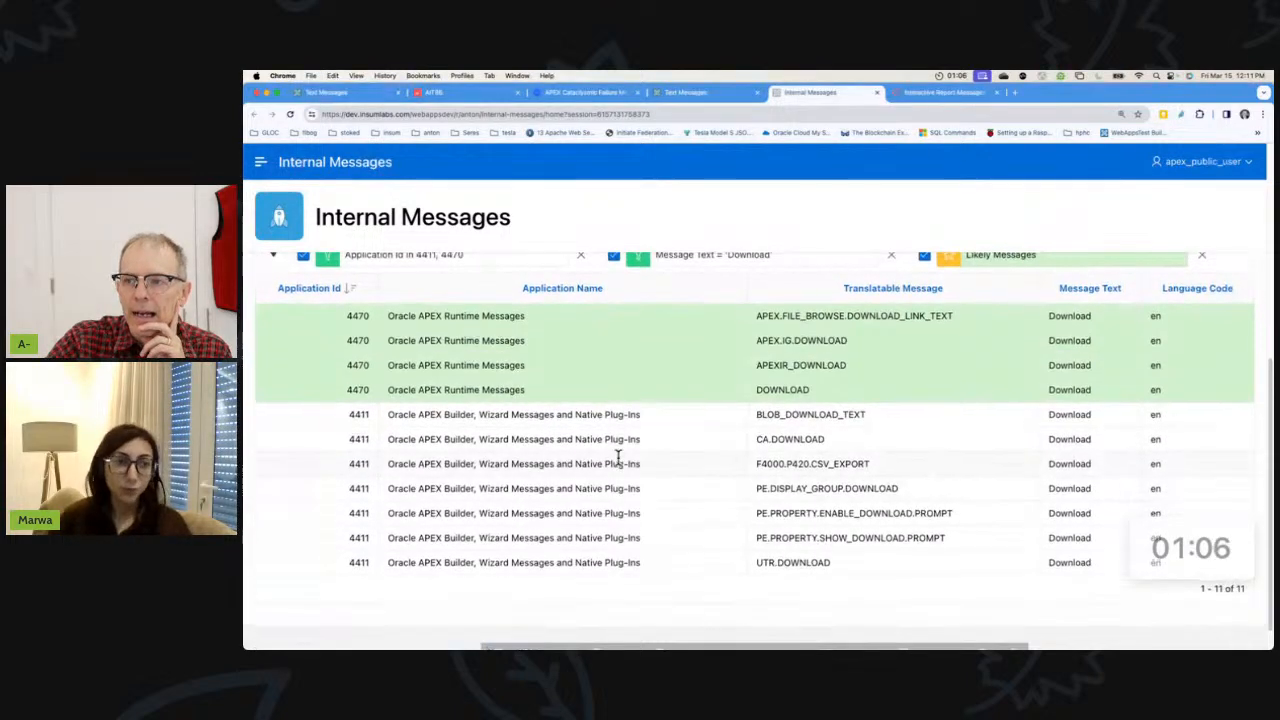
pyautogui.scroll(2, 618, 458)
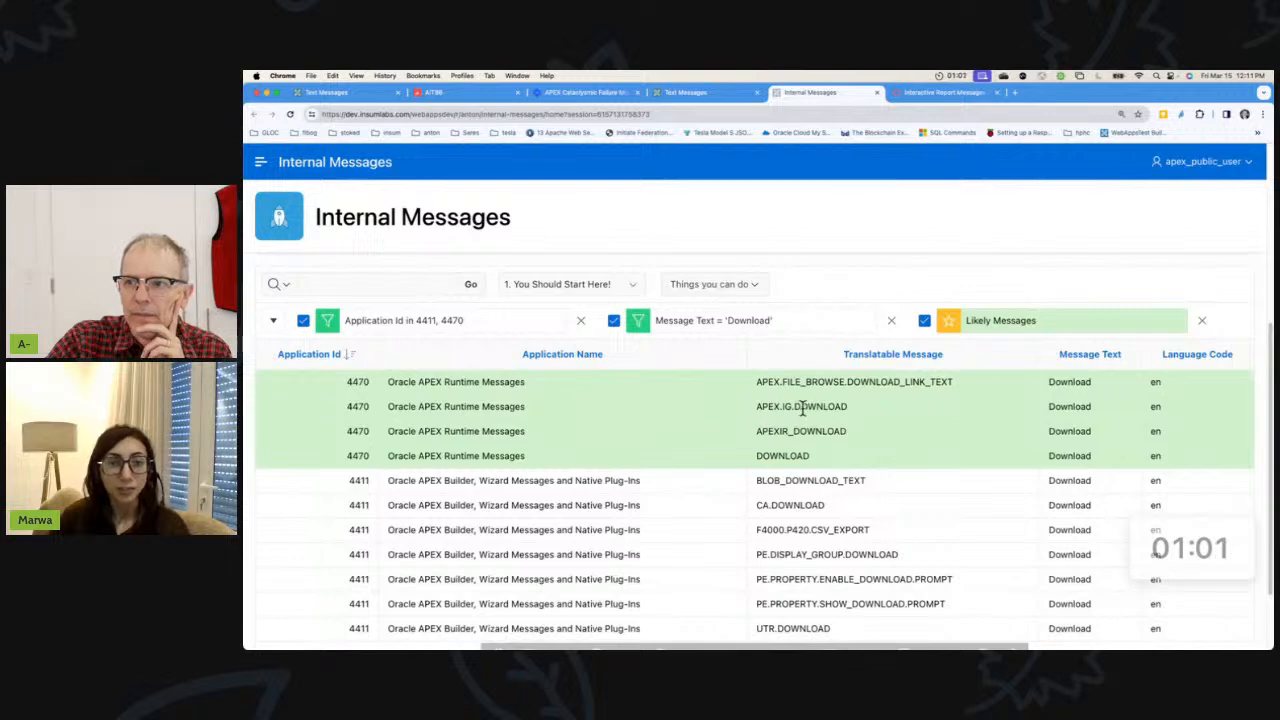
pyautogui.moveTo(848, 407); pyautogui.dragTo(776, 408)
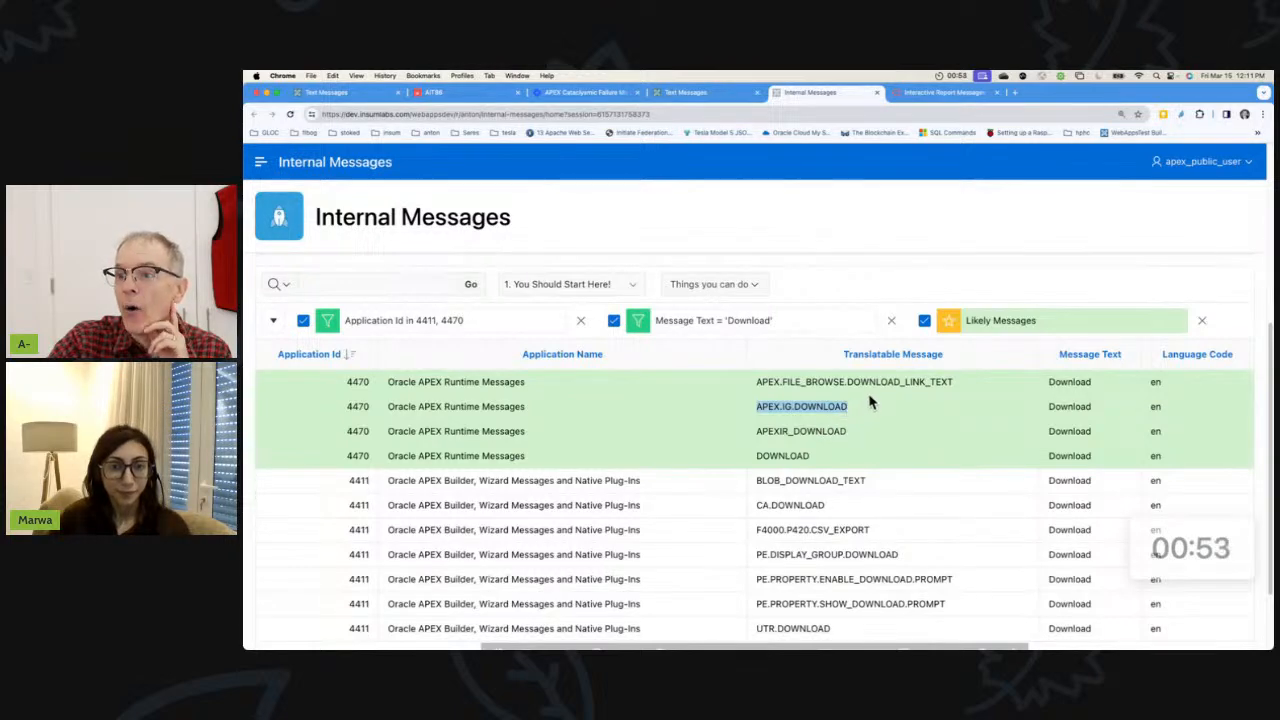
pyautogui.click(955, 384)
pyautogui.moveTo(955, 384); pyautogui.dragTo(755, 386)
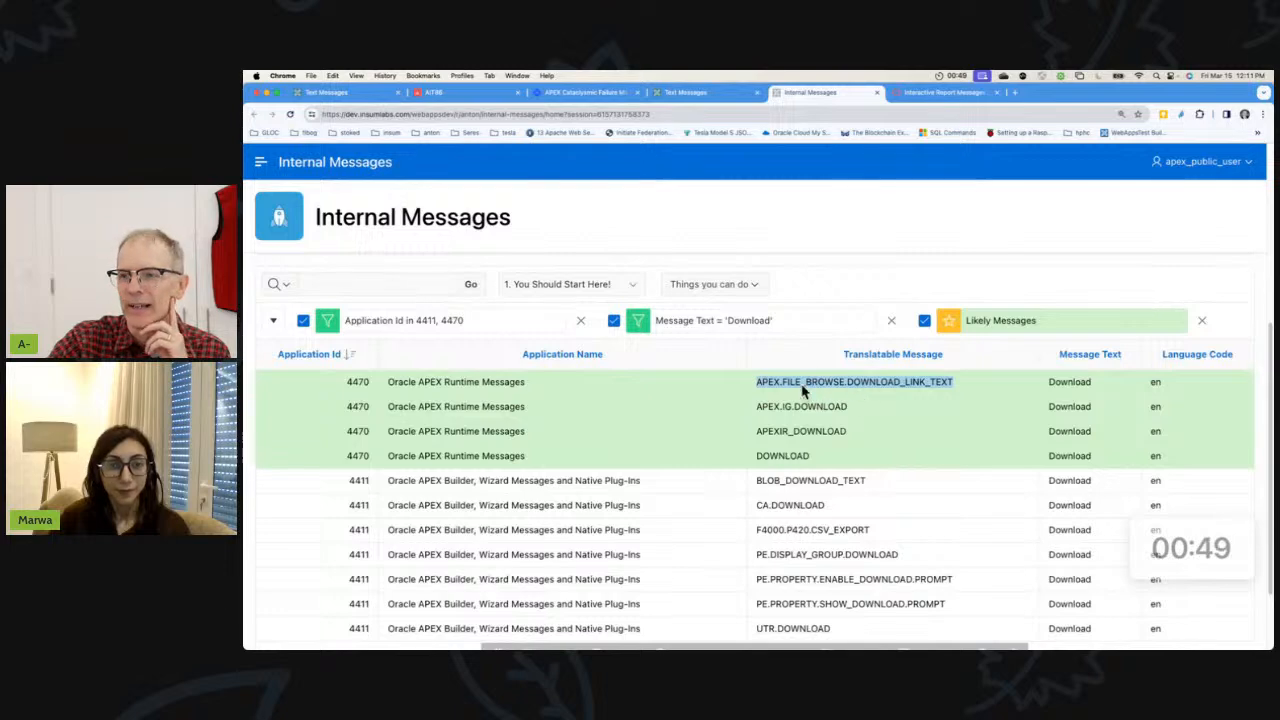
pyautogui.scroll(3, 838, 402)
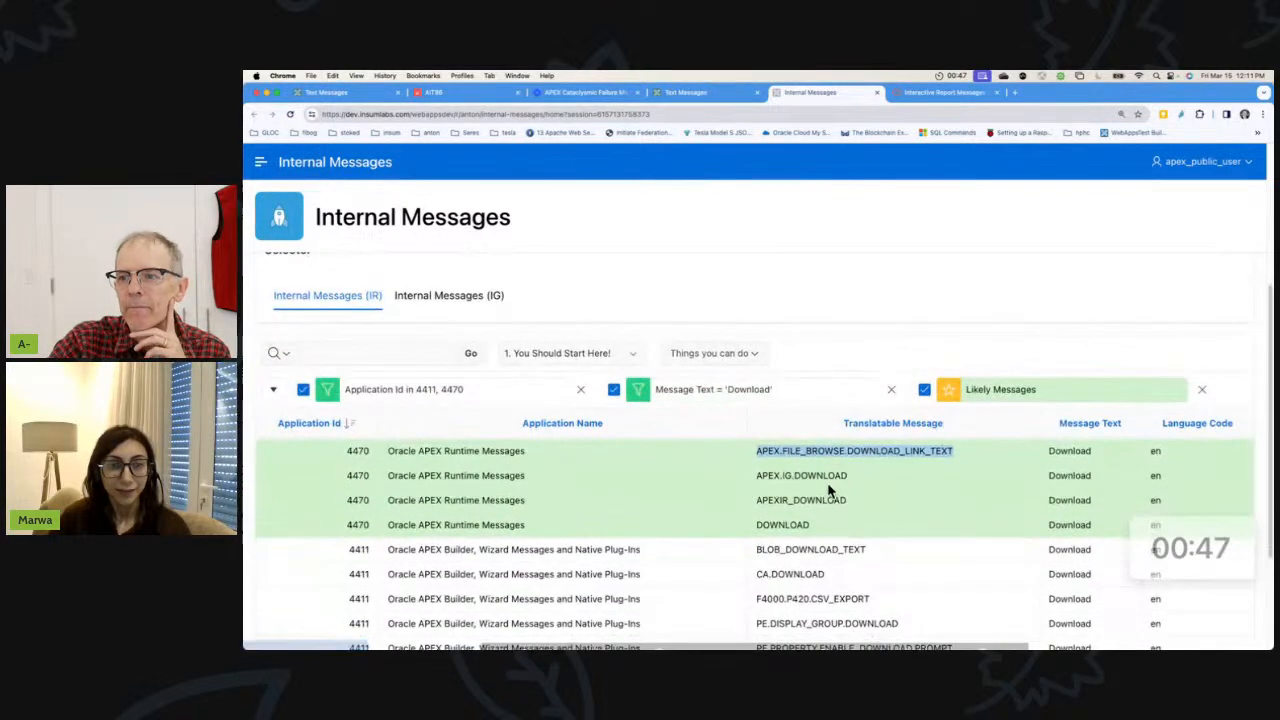
pyautogui.click(614, 389)
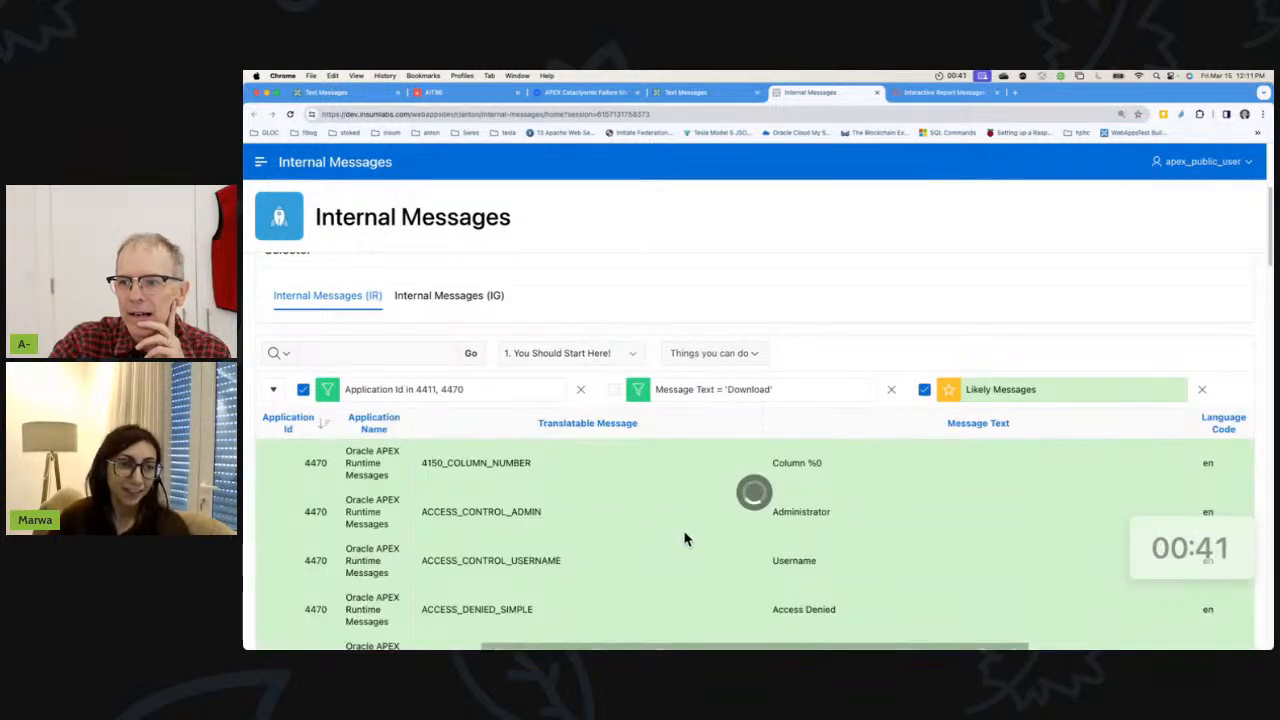
pyautogui.scroll(-1, 684, 537)
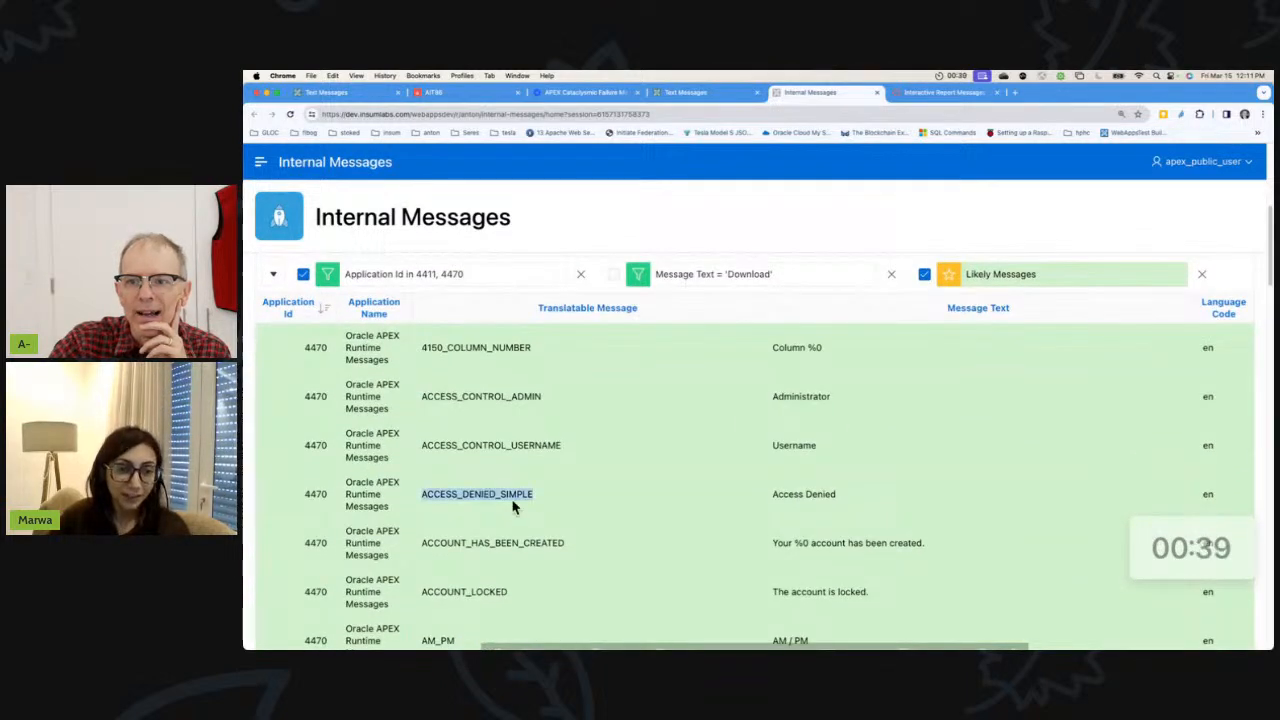
pyautogui.scroll(-1, 512, 507)
pyautogui.doubleClick(500, 513)
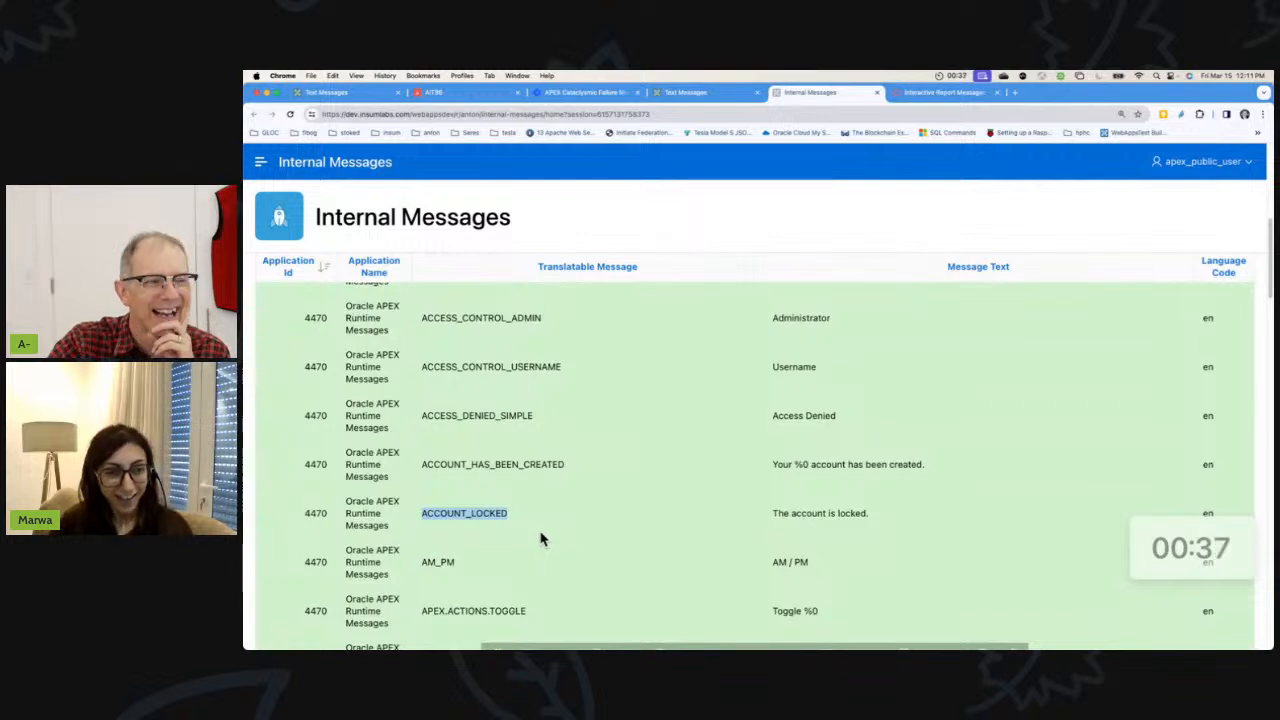
pyautogui.scroll(-1, 540, 540)
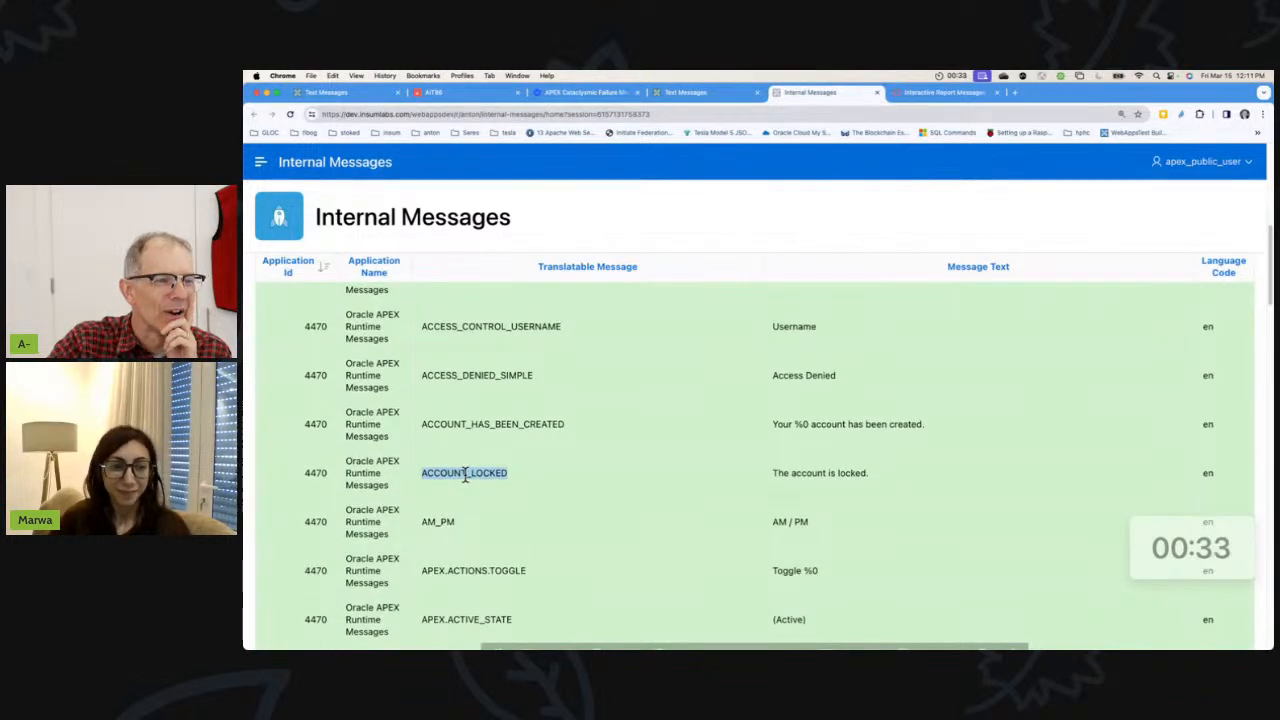
pyautogui.moveTo(890, 472); pyautogui.dragTo(761, 484)
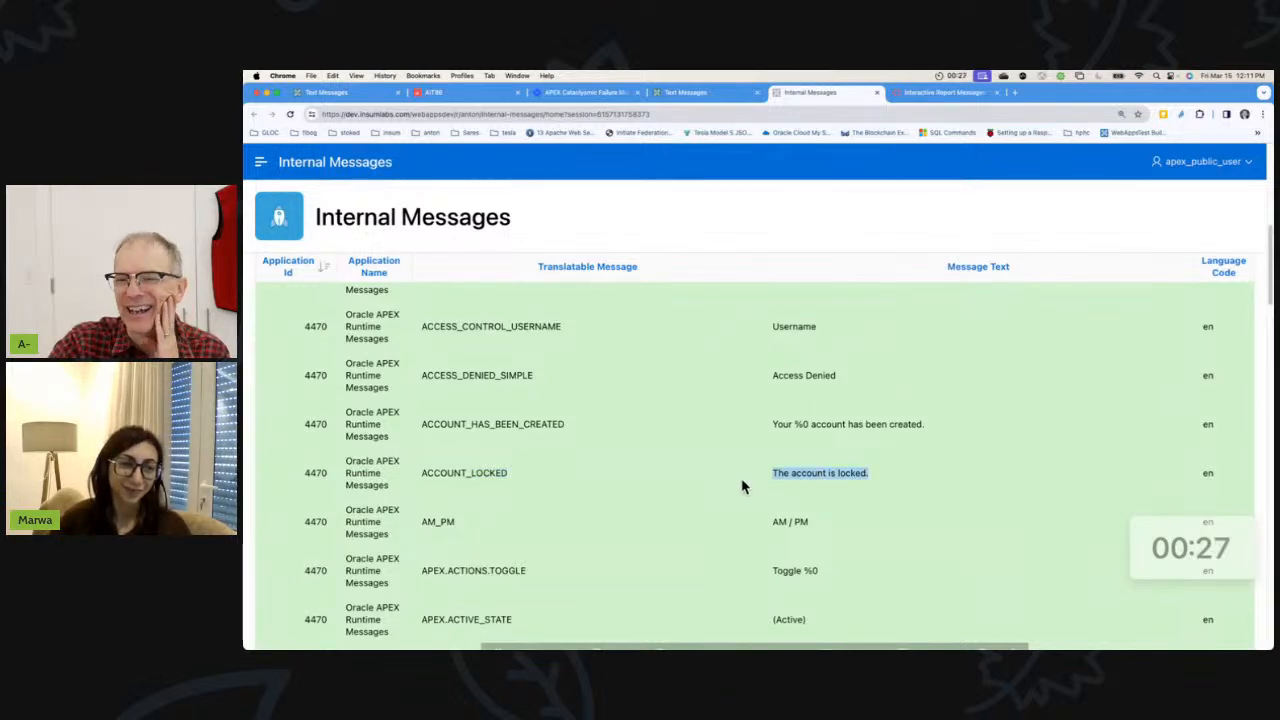
pyautogui.scroll(-5, 742, 487)
pyautogui.scroll(-5, 742, 487)
pyautogui.scroll(-5, 742, 487)
pyautogui.scroll(20, 742, 466)
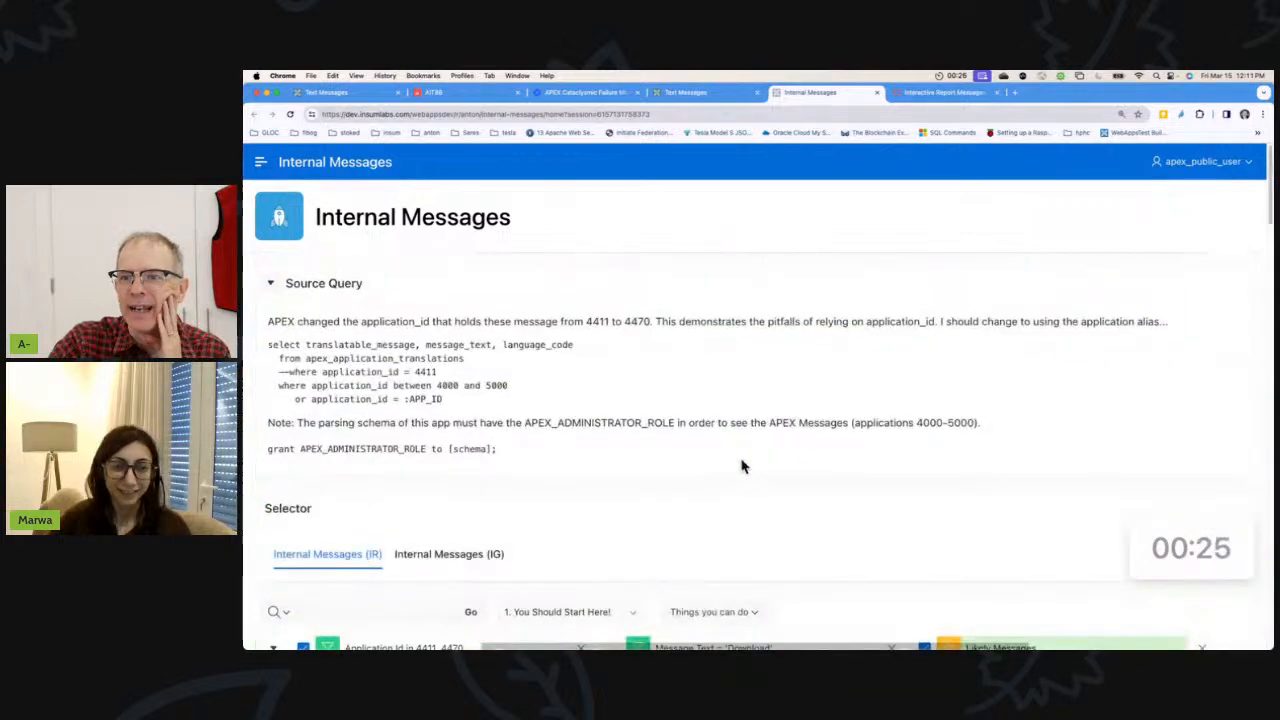
pyautogui.scroll(-3, 742, 466)
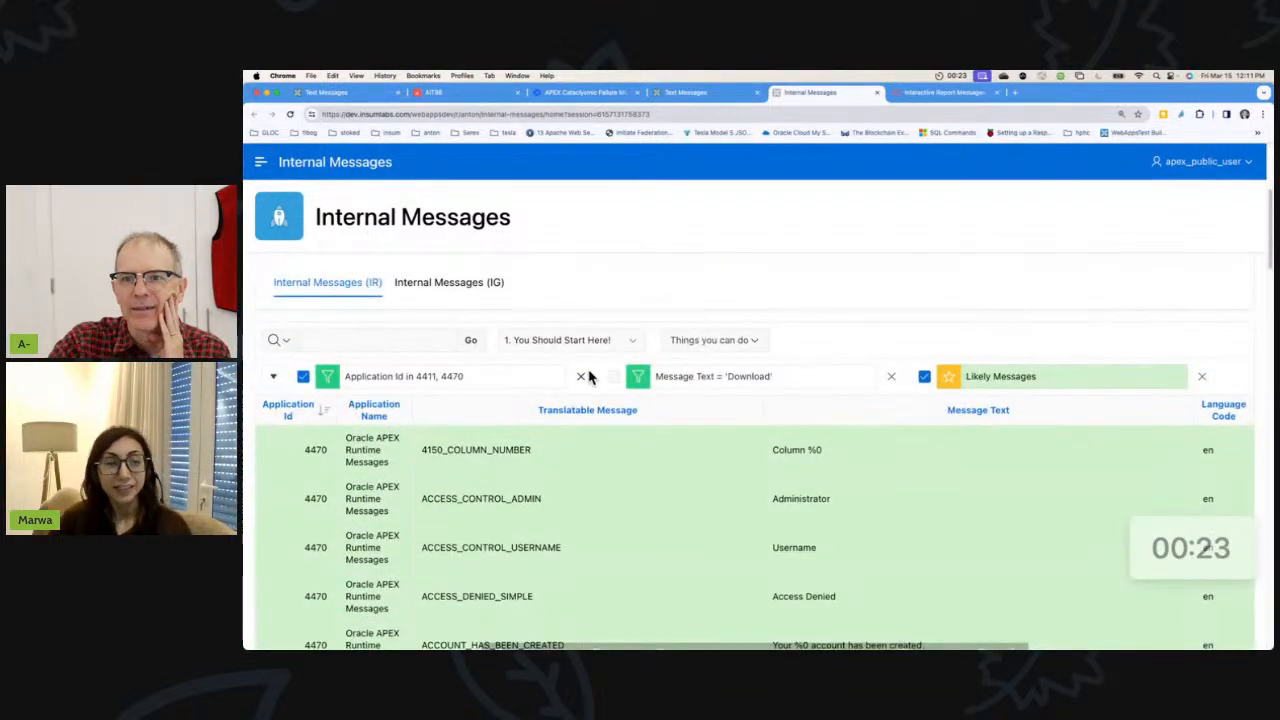
# - Search the Internal Messages report for 'love' and highlight the footer text from Release 1.0 onward
pyautogui.click(395, 347)
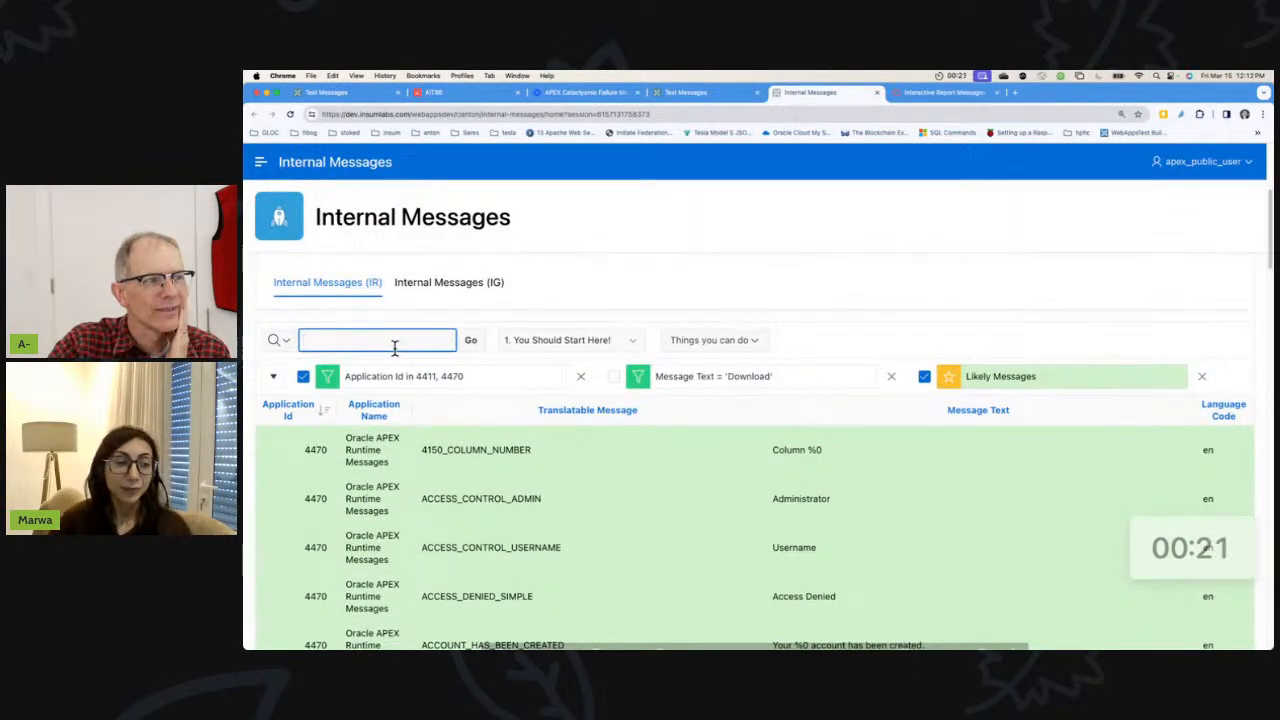
pyautogui.write('love')
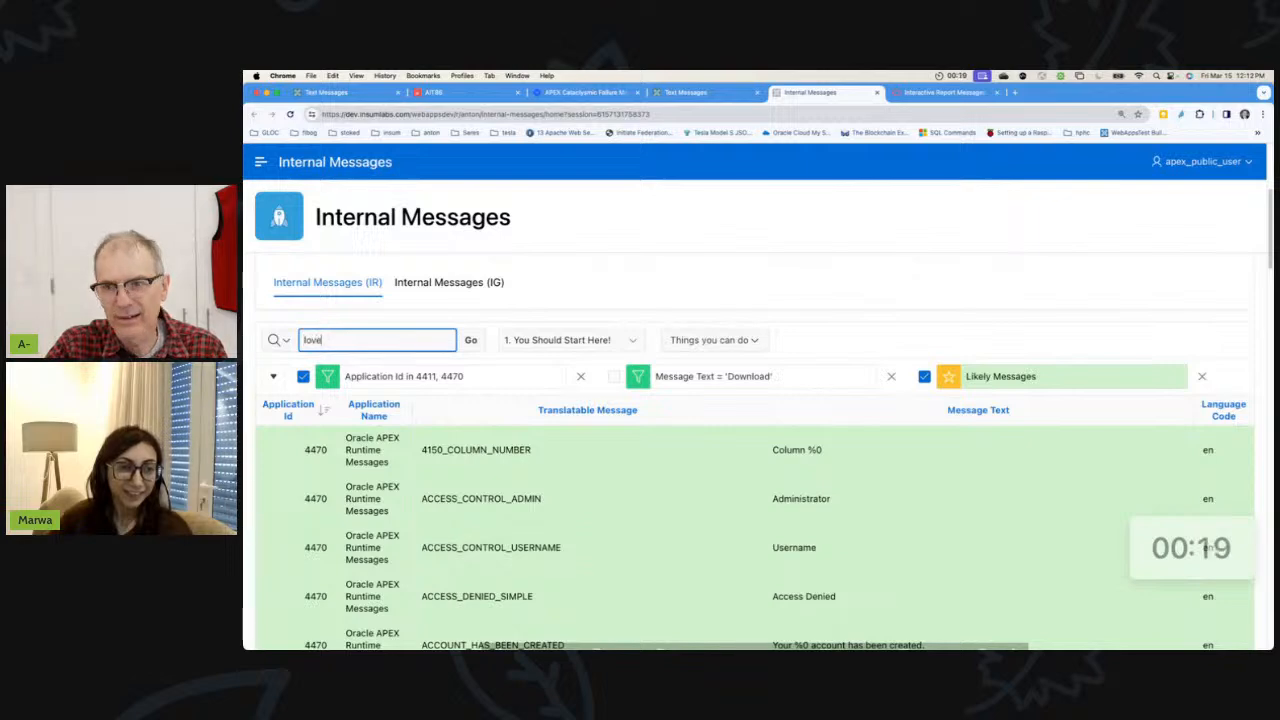
pyautogui.press('Return')
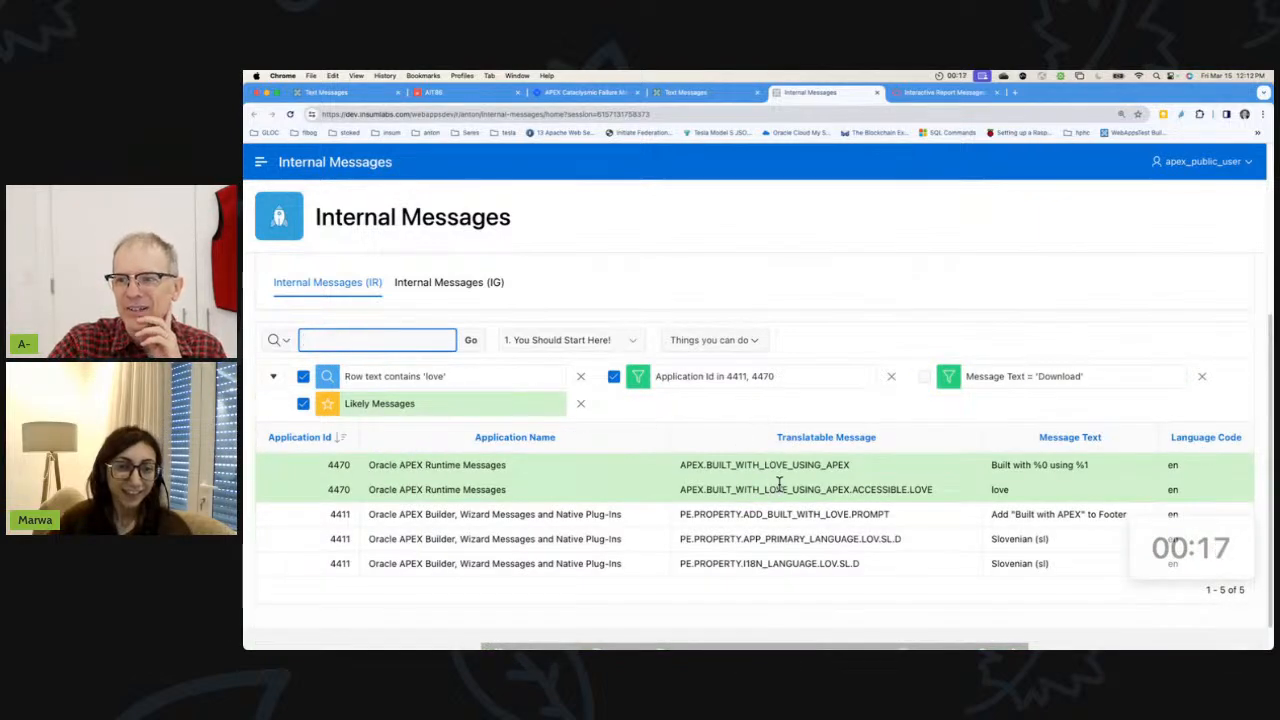
pyautogui.scroll(-1, 693, 570)
pyautogui.moveTo(590, 623); pyautogui.dragTo(286, 625)
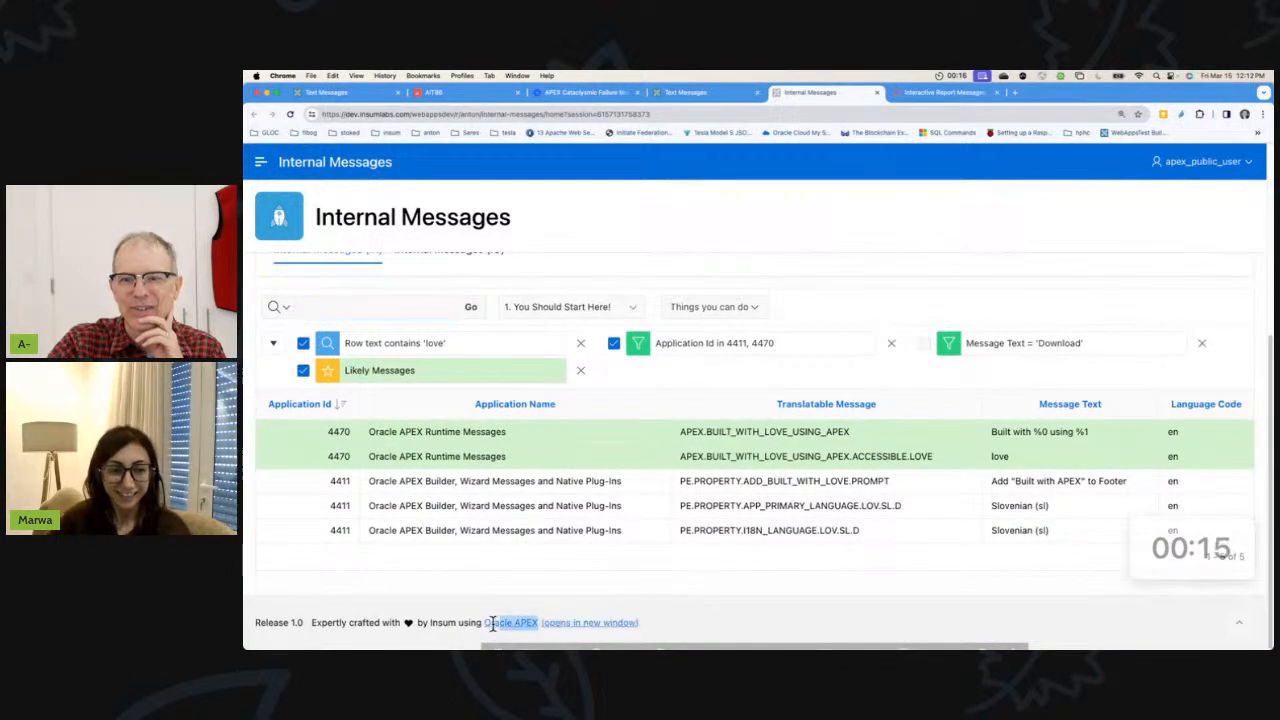
# - Search application 245's text messages for 'love', showing APEX.BUILT_WITH_LOVE_USING_APEX's 'Expertly crafted with %0 by Insum using %1'
pyautogui.click(700, 94)
pyautogui.click(400, 242)
pyautogui.write('love')
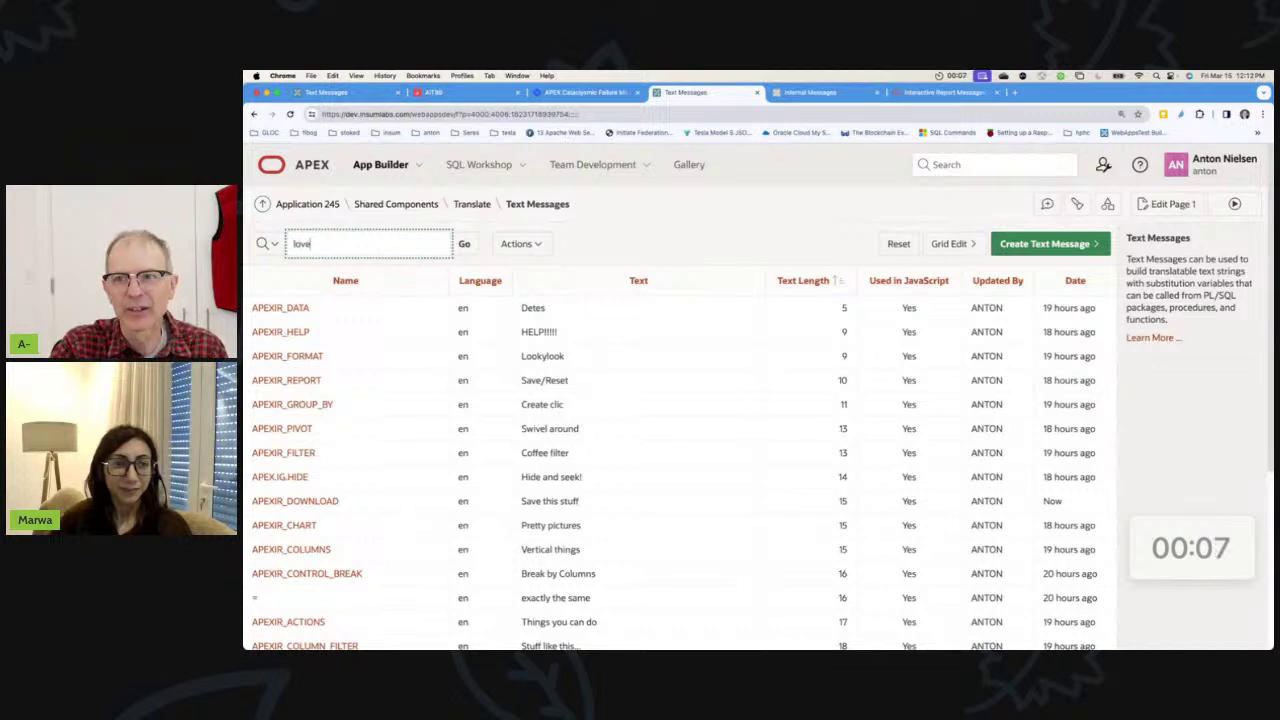
pyautogui.press('Return')
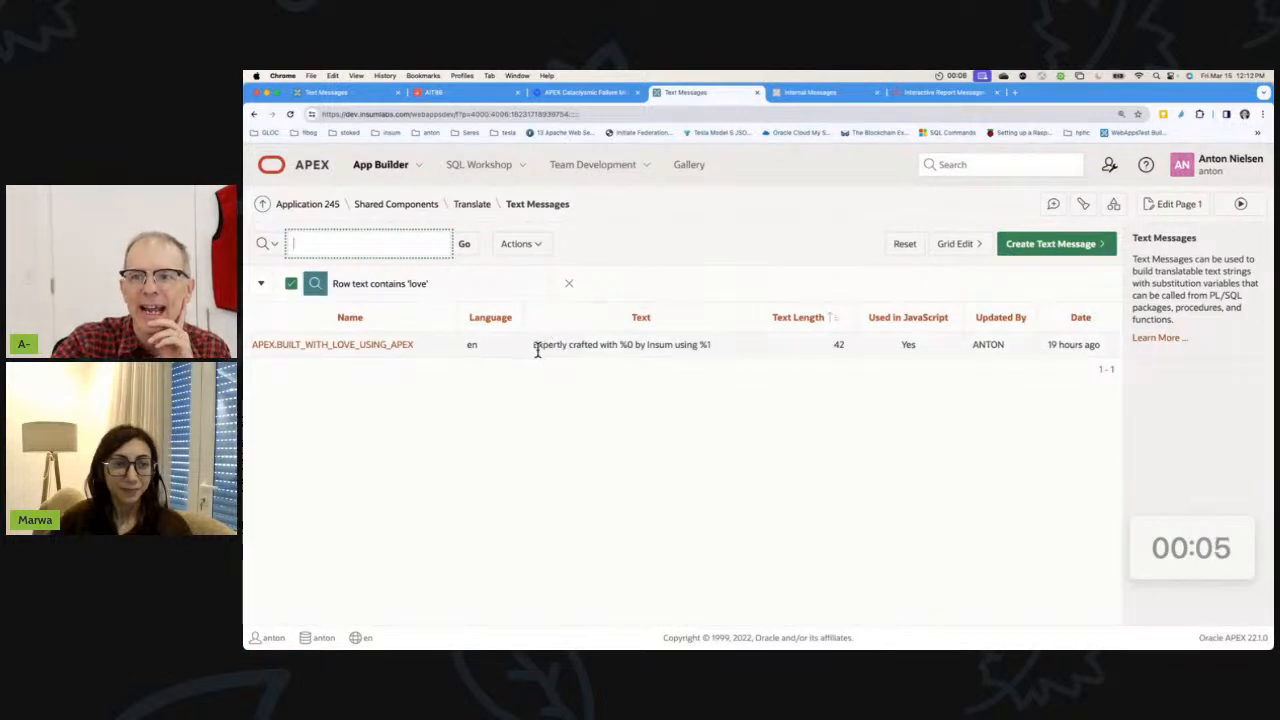
pyautogui.moveTo(533, 346); pyautogui.dragTo(720, 346)
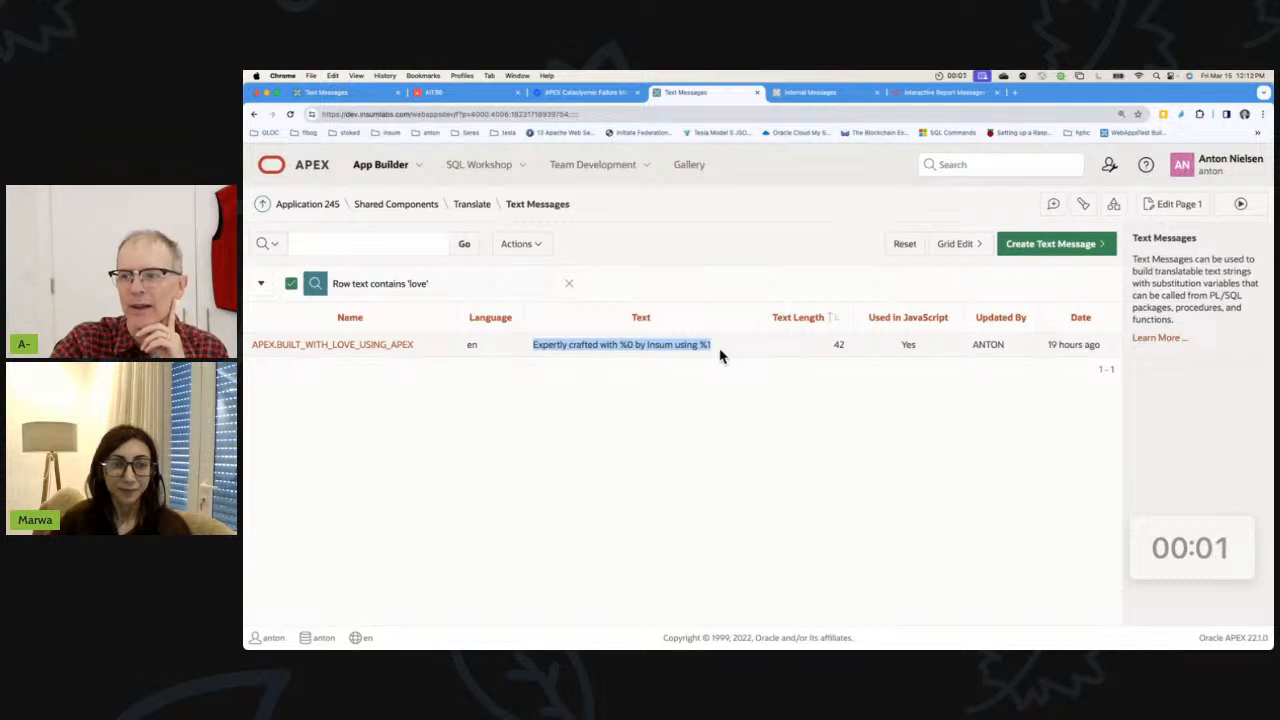
pyautogui.moveTo(1190, 548)
pyautogui.click(1231, 526)
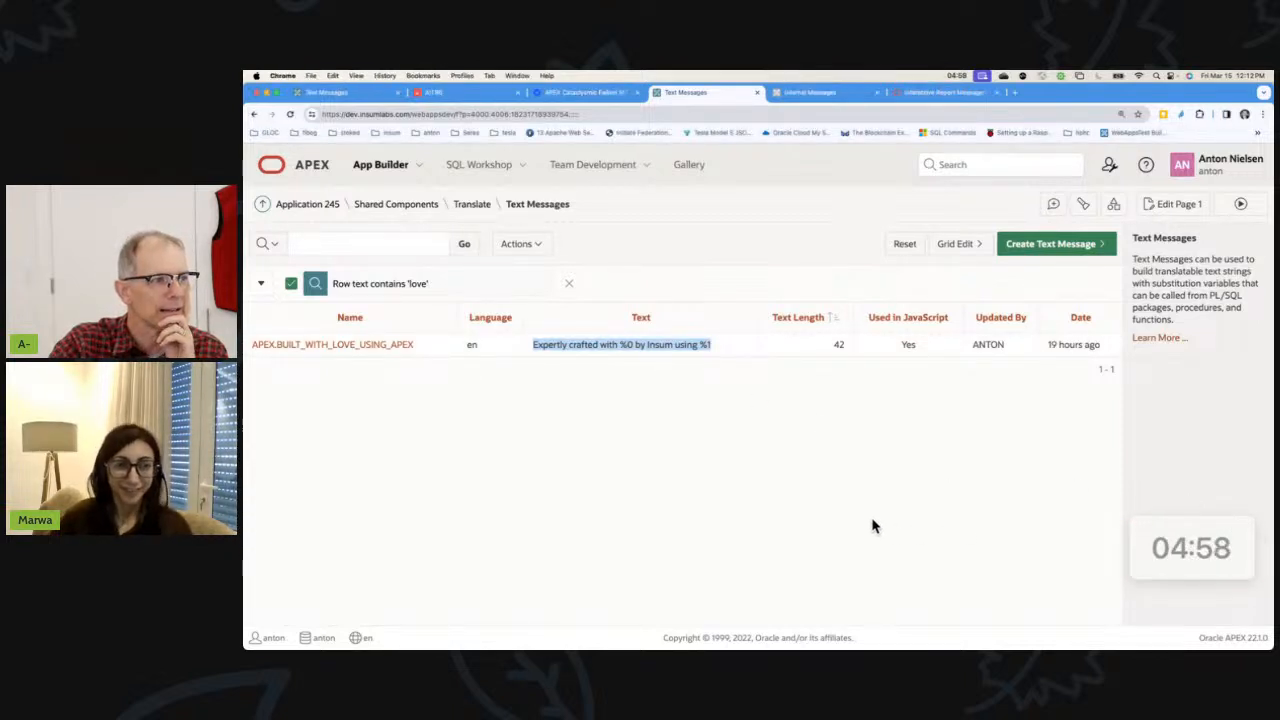
# - Return to the running Internal Messages app and clear the highlighted Release 1.0 footer text
pyautogui.click(802, 112)
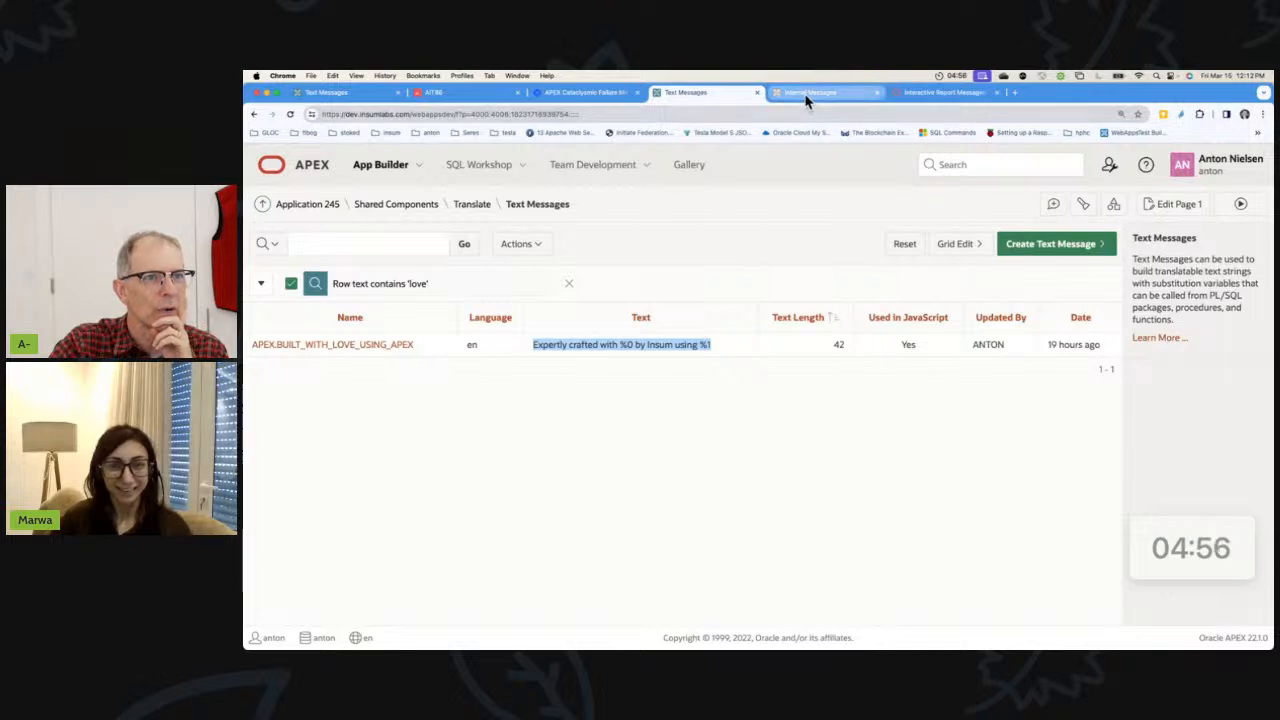
pyautogui.click(808, 93)
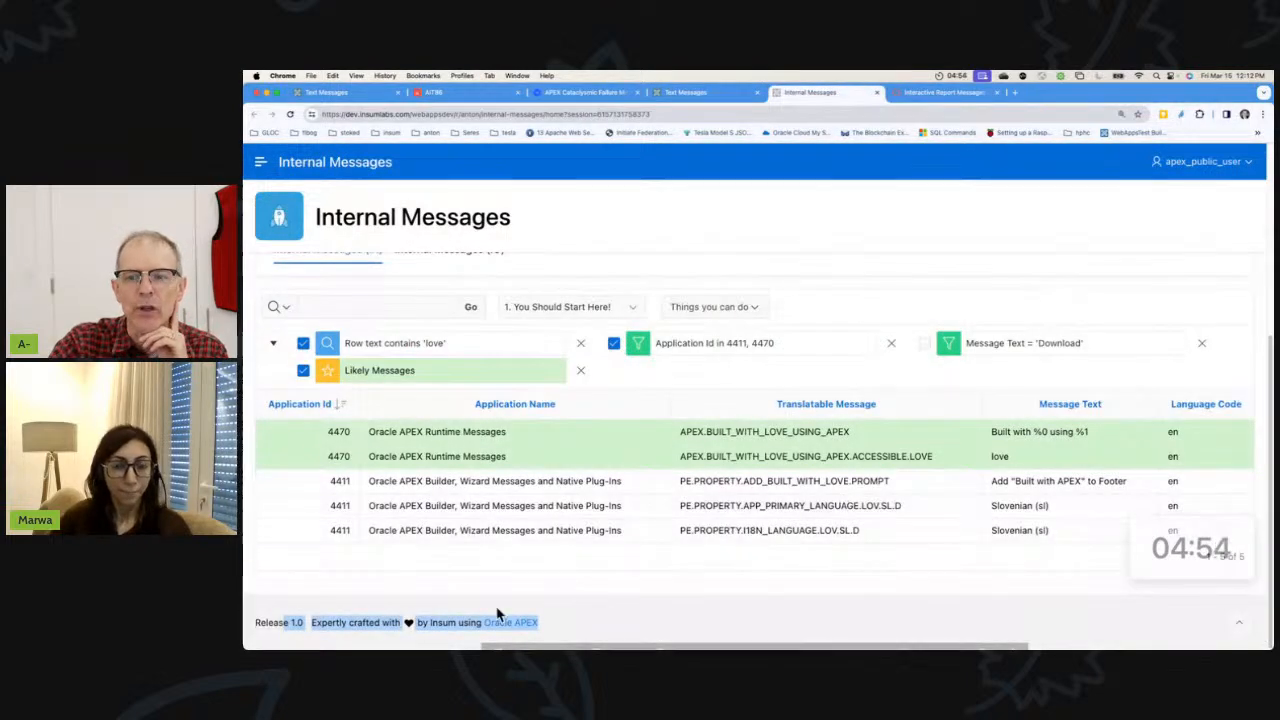
pyautogui.click(551, 621)
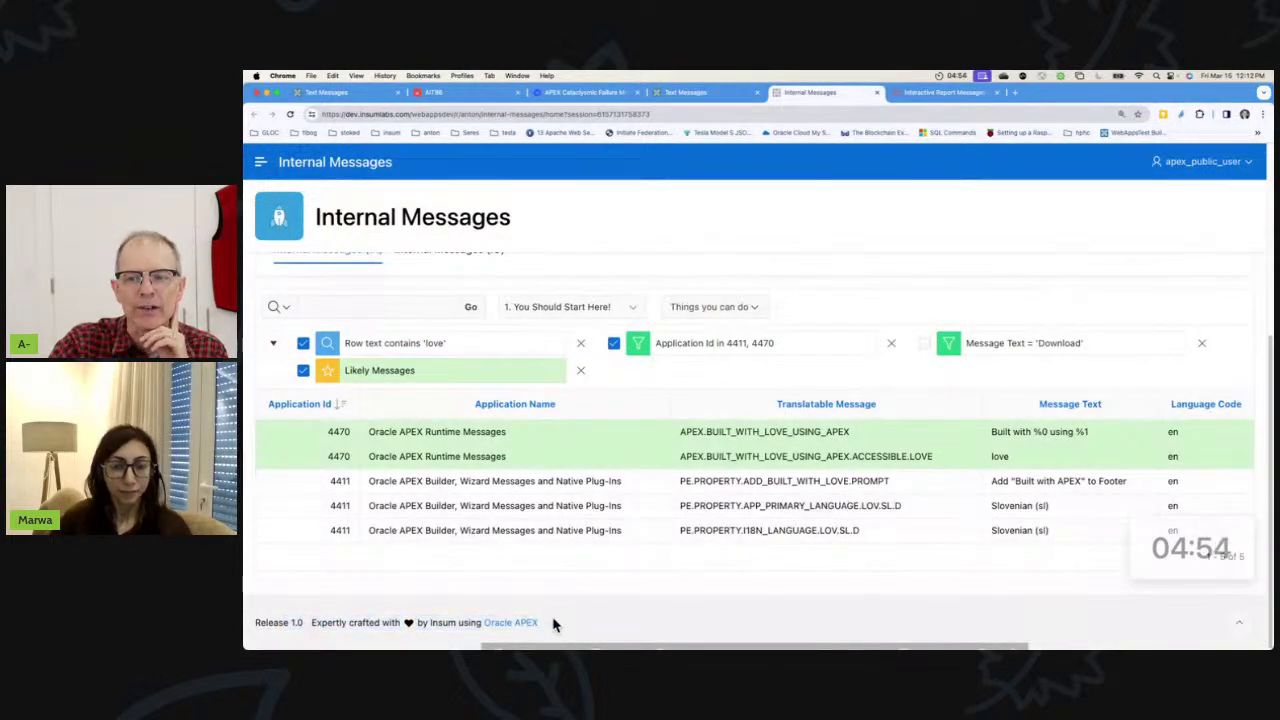
pyautogui.click(1230, 530)
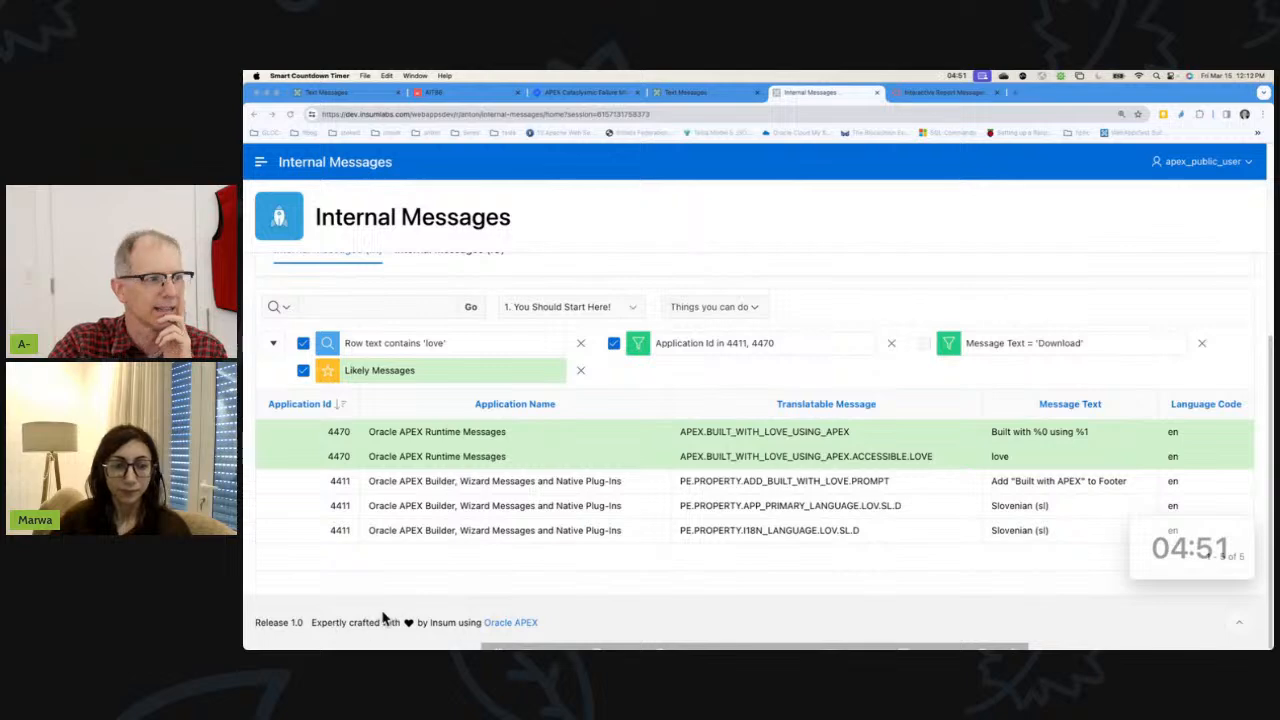
# - Review Application 245's User Interface settings, selecting the 'Add Built with APEX to Footer' wording
pyautogui.click(670, 94)
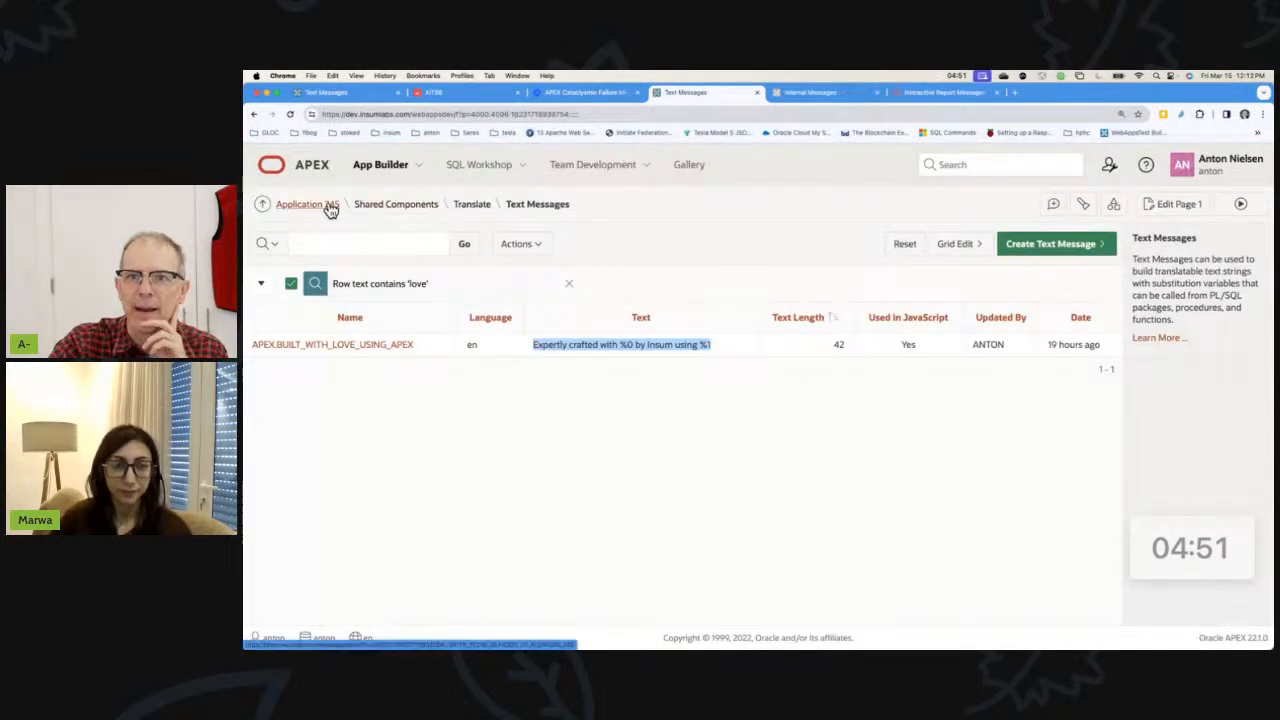
pyautogui.click(331, 210)
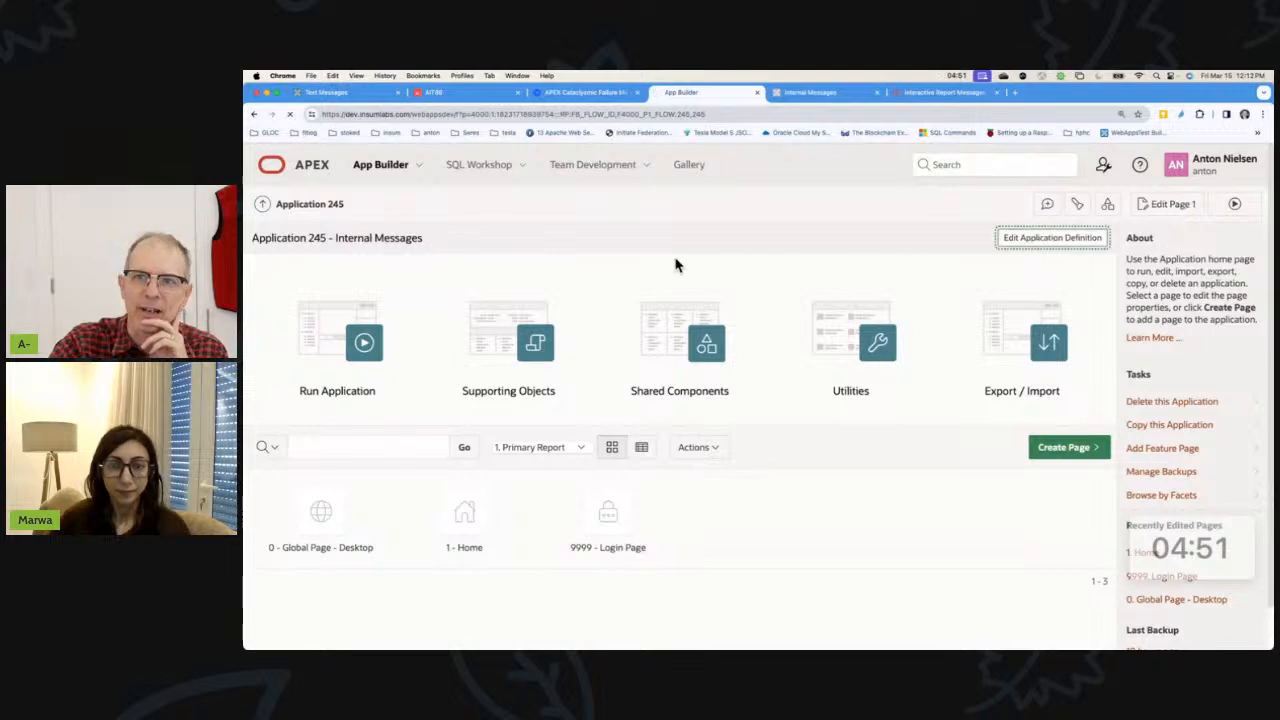
pyautogui.click(481, 246)
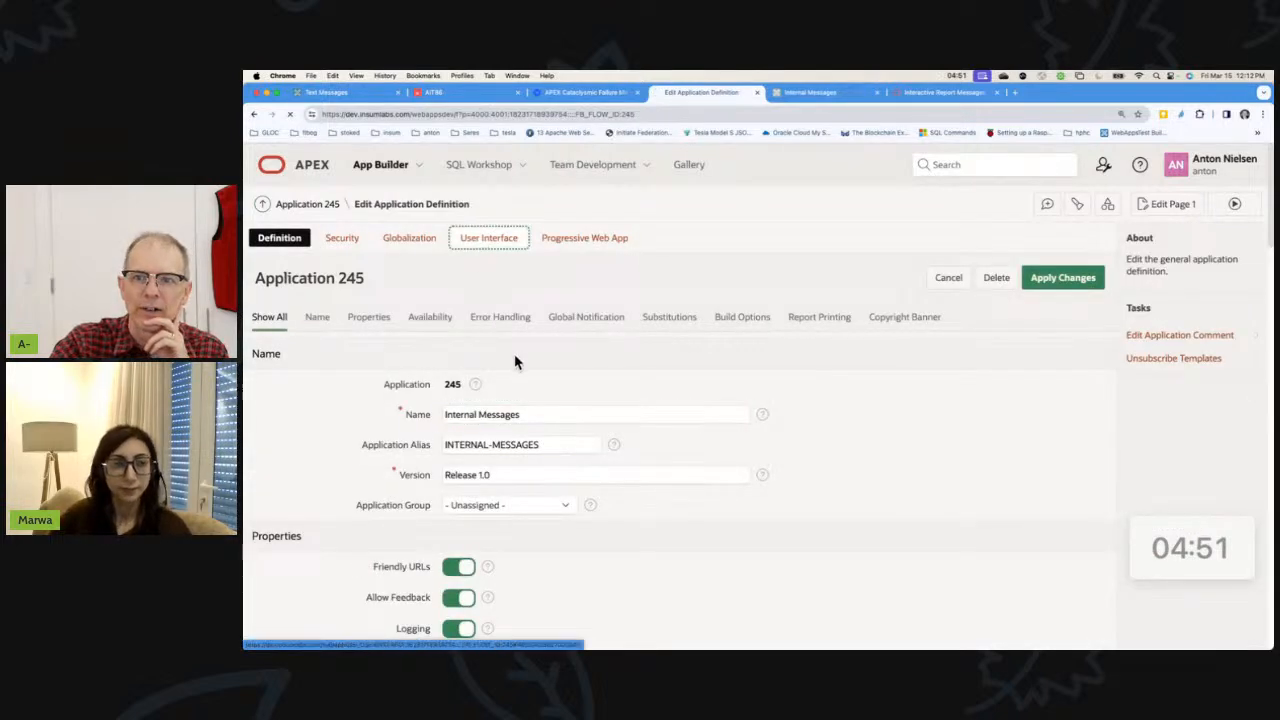
pyautogui.scroll(-2, 503, 450)
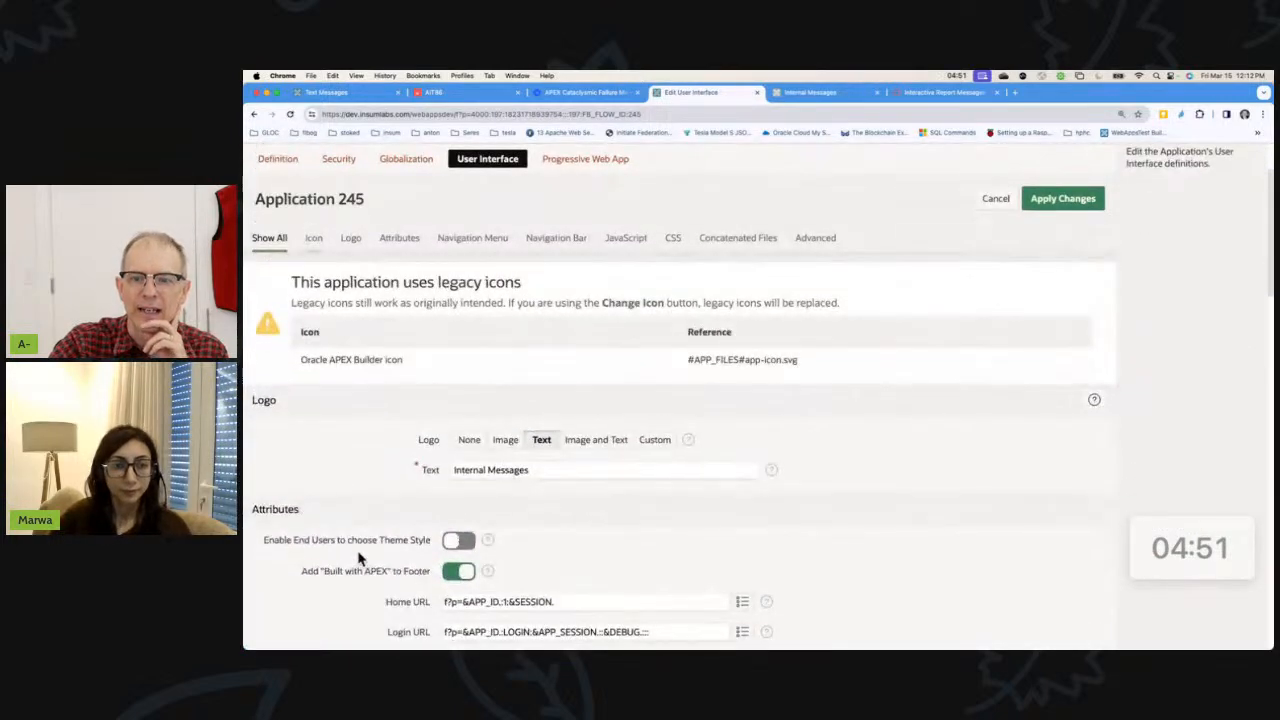
pyautogui.moveTo(303, 574); pyautogui.dragTo(436, 585)
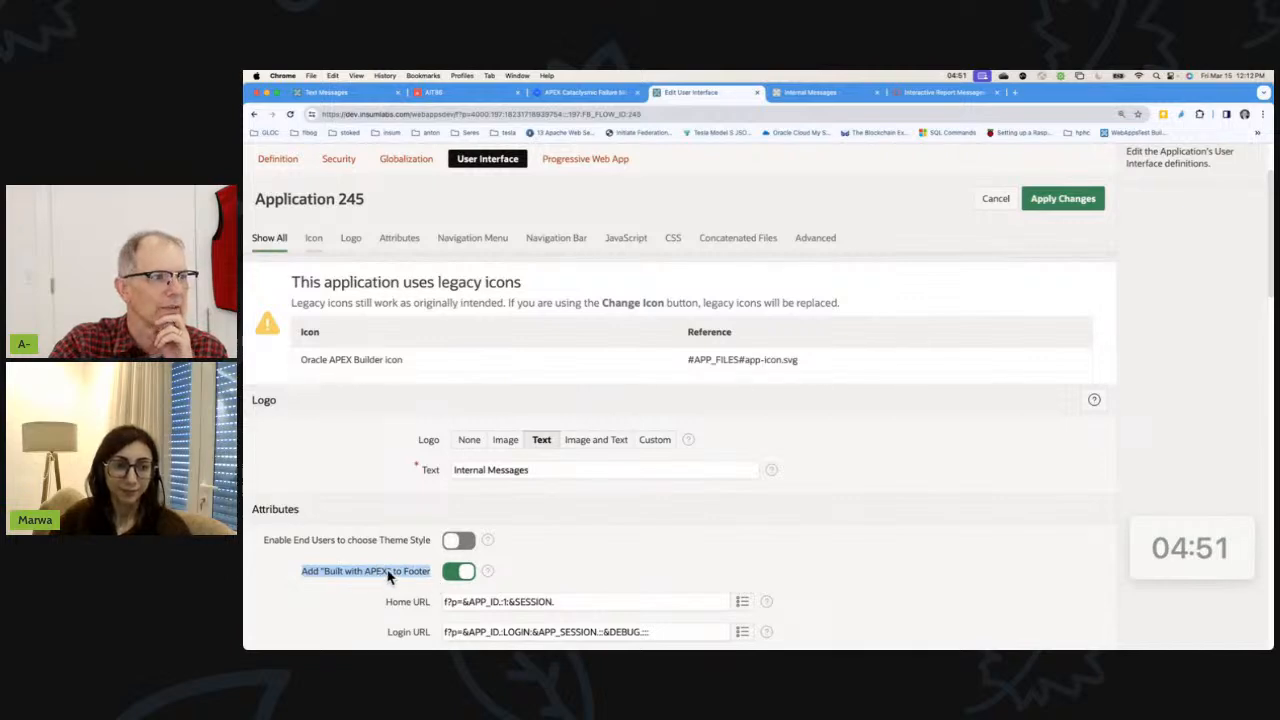
# - Compare against the running app's footer, then leave the settings unchanged via Cancel
pyautogui.click(800, 92)
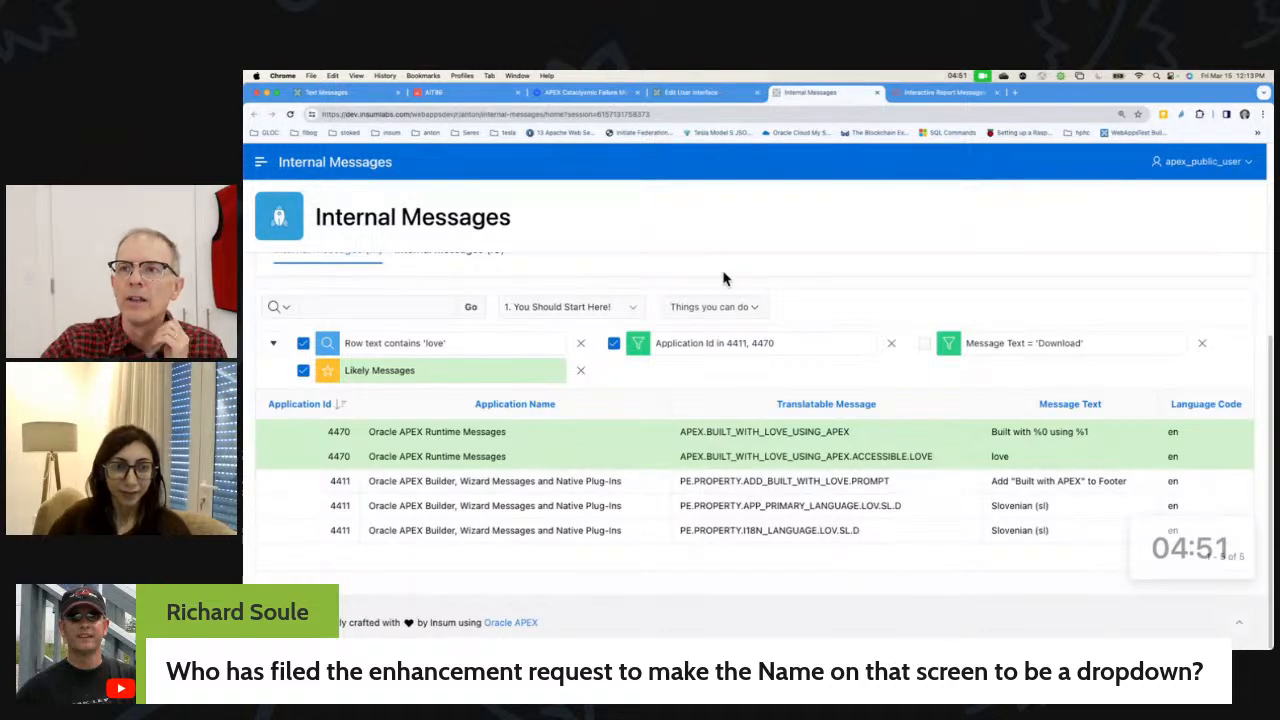
pyautogui.click(690, 92)
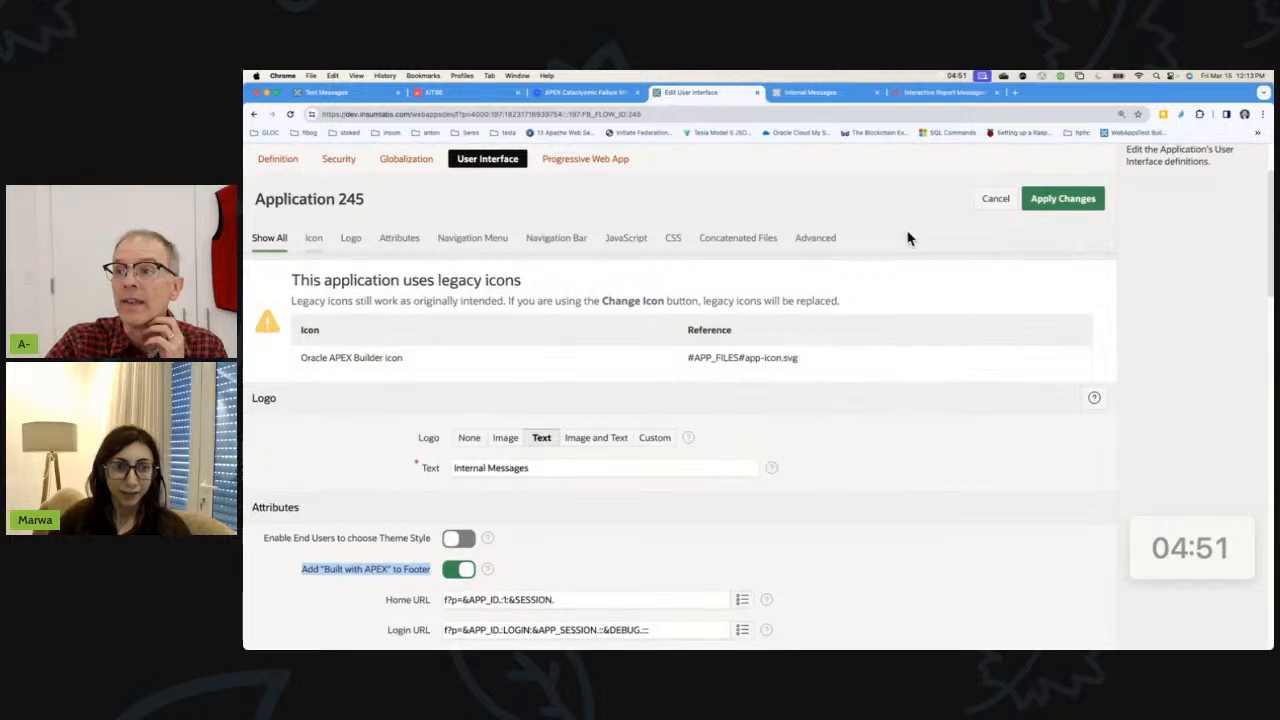
pyautogui.scroll(2, 910, 250)
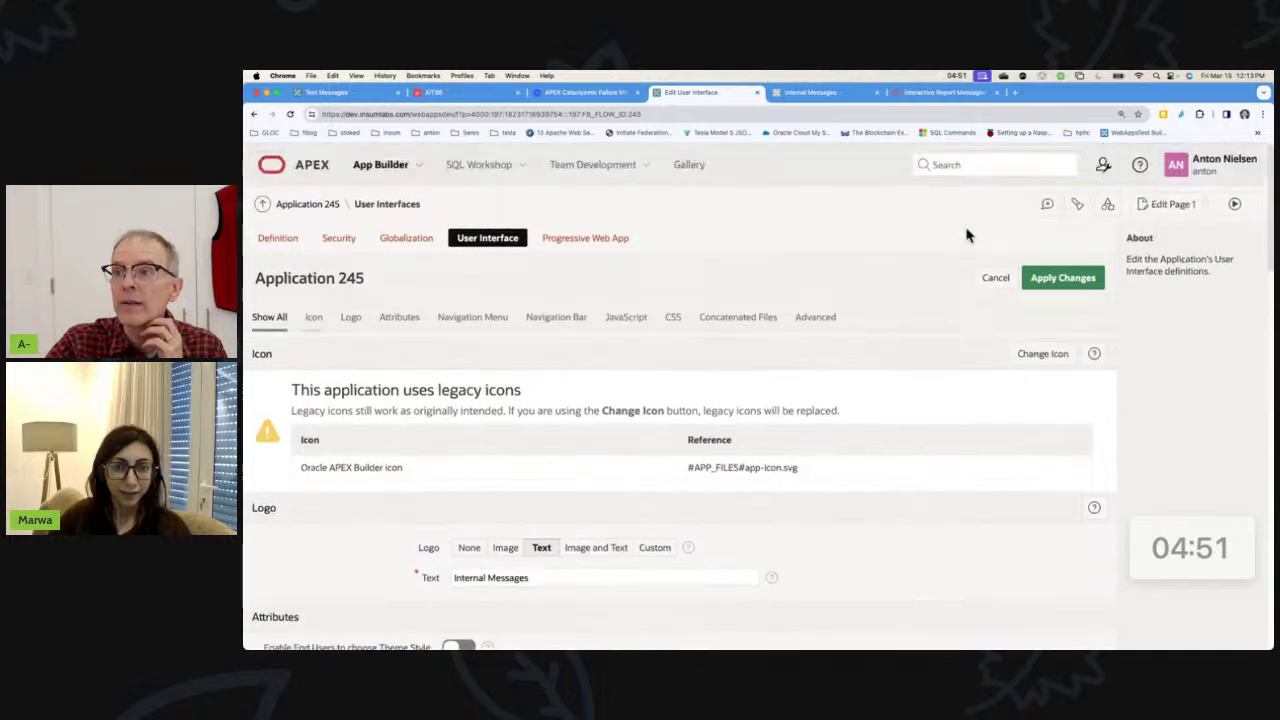
pyautogui.click(468, 238)
pyautogui.click(995, 278)
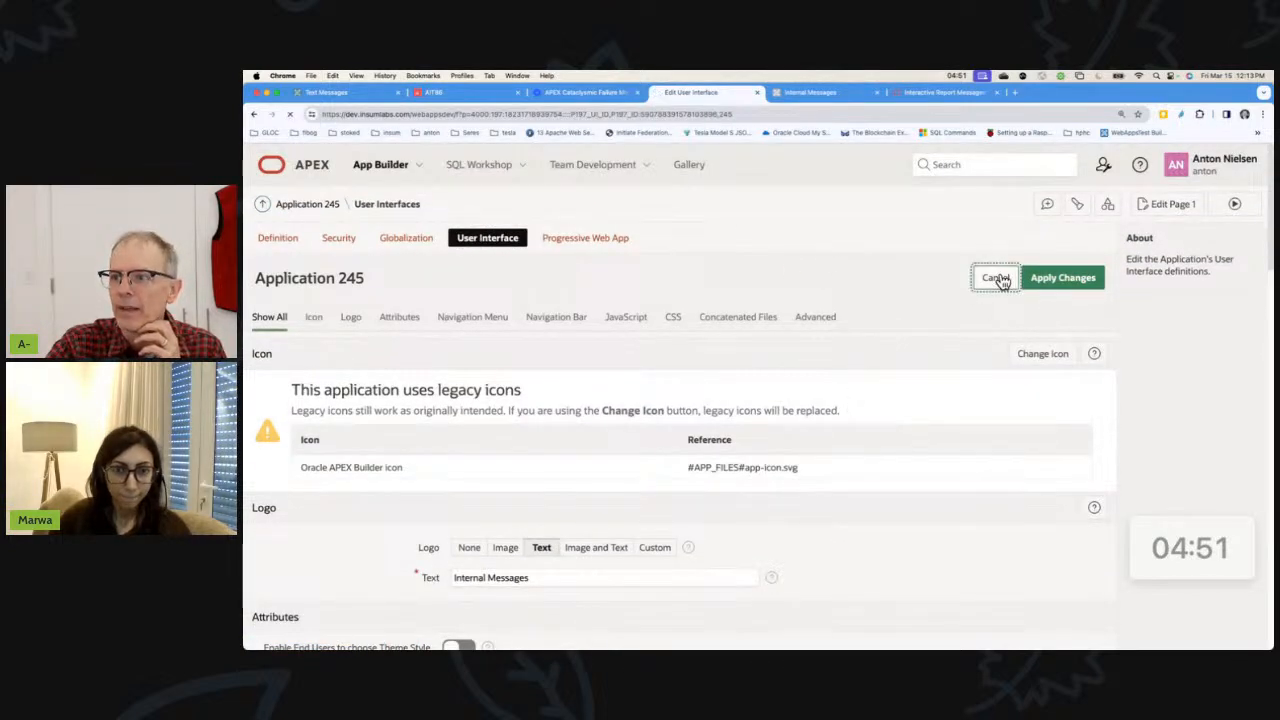
# - Reach Shared Components > Text Messages and start a new text message
pyautogui.click(697, 346)
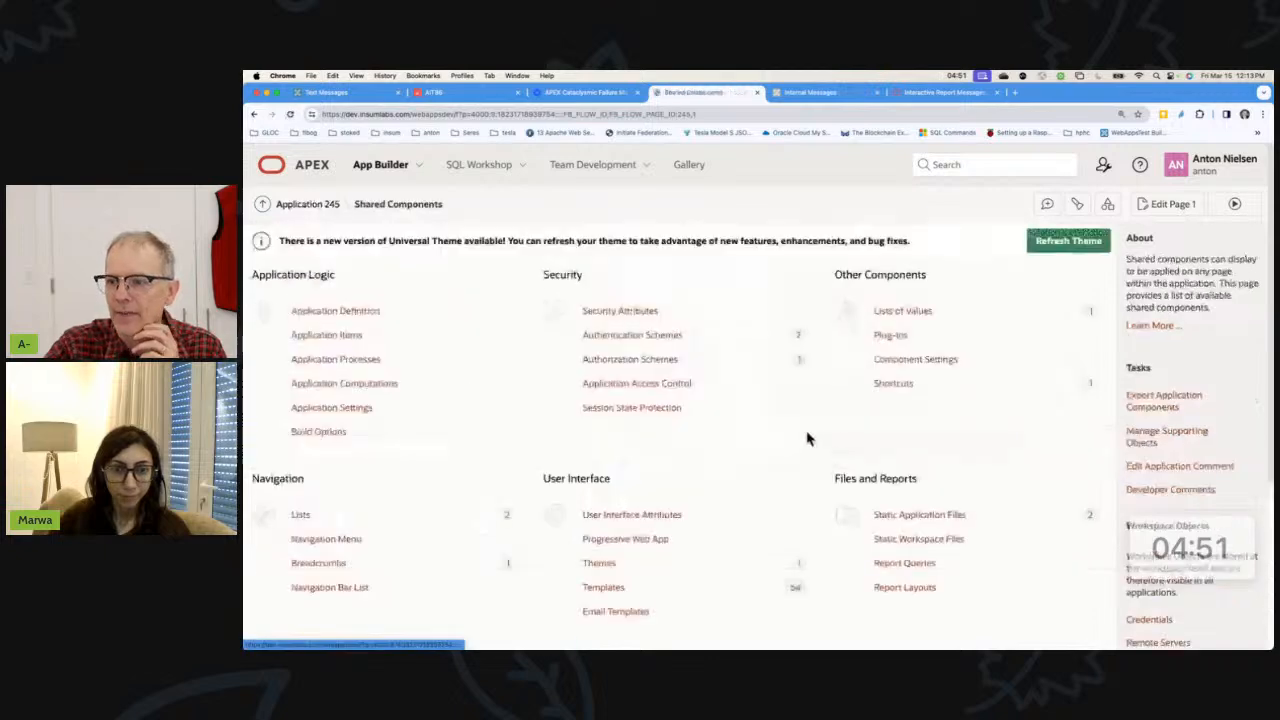
pyautogui.scroll(-5, 886, 491)
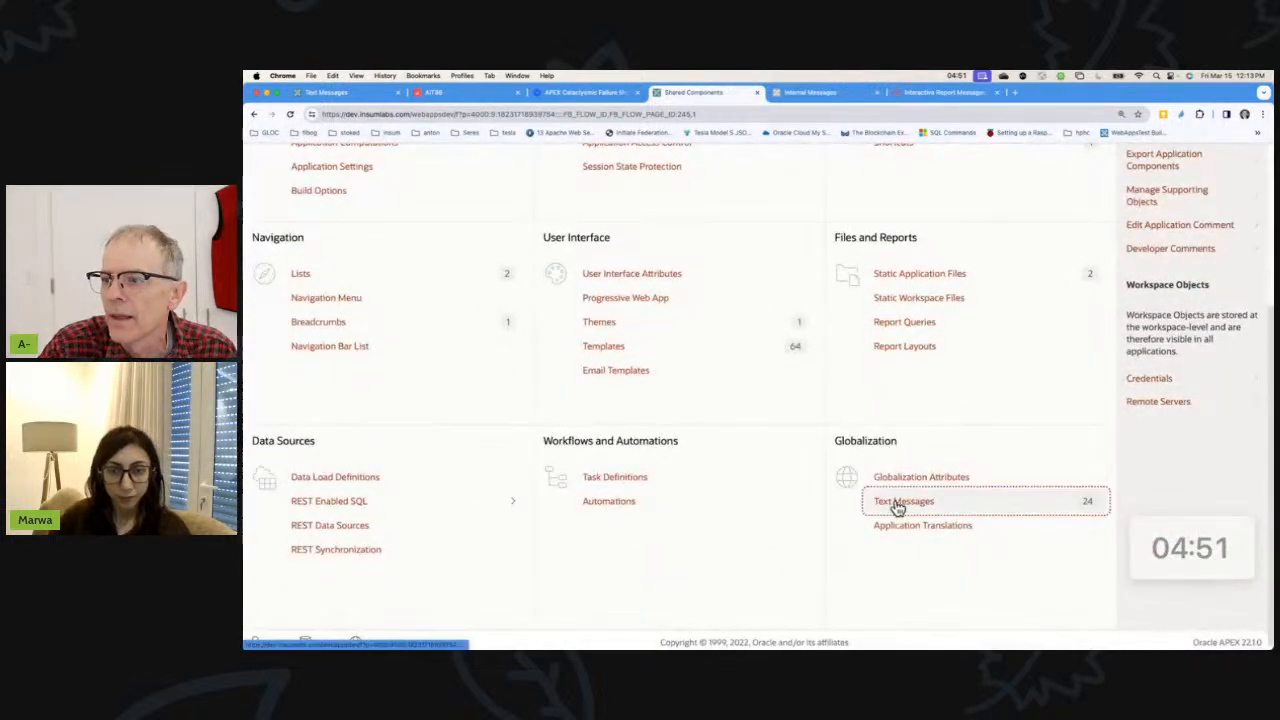
pyautogui.click(888, 499)
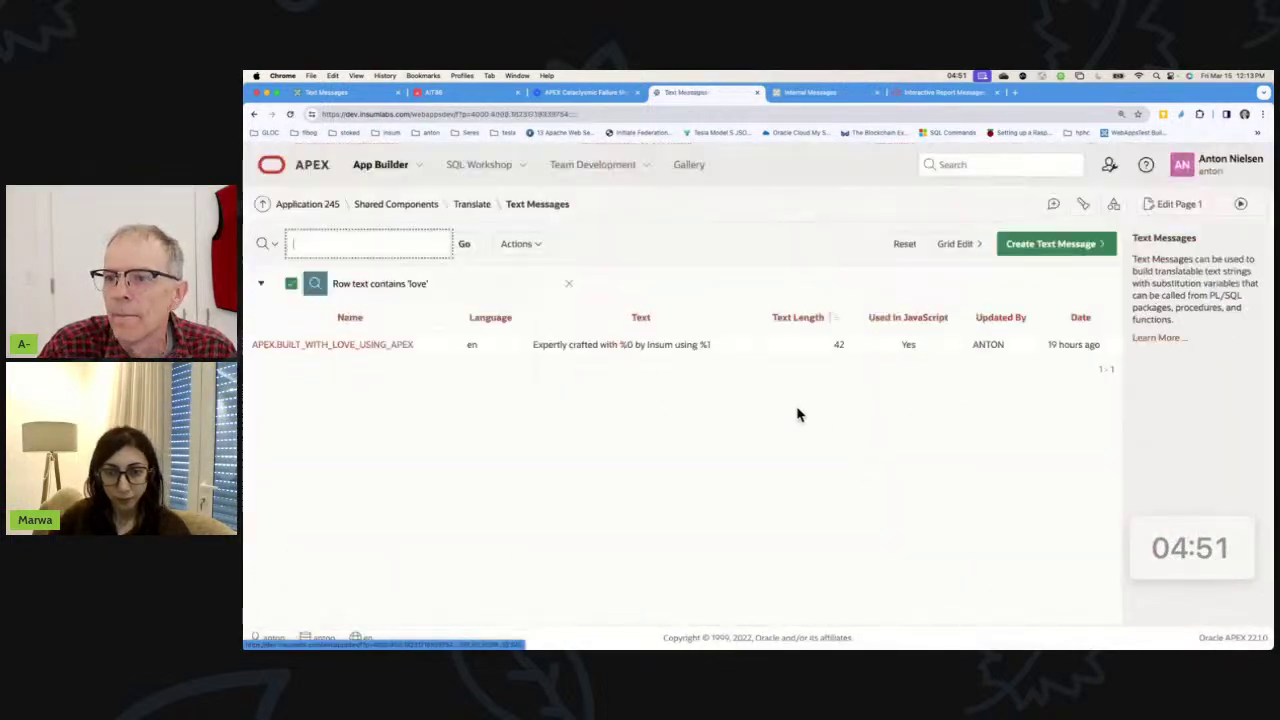
pyautogui.click(1052, 243)
pyautogui.write('SEND_INSUM_EMAIL')
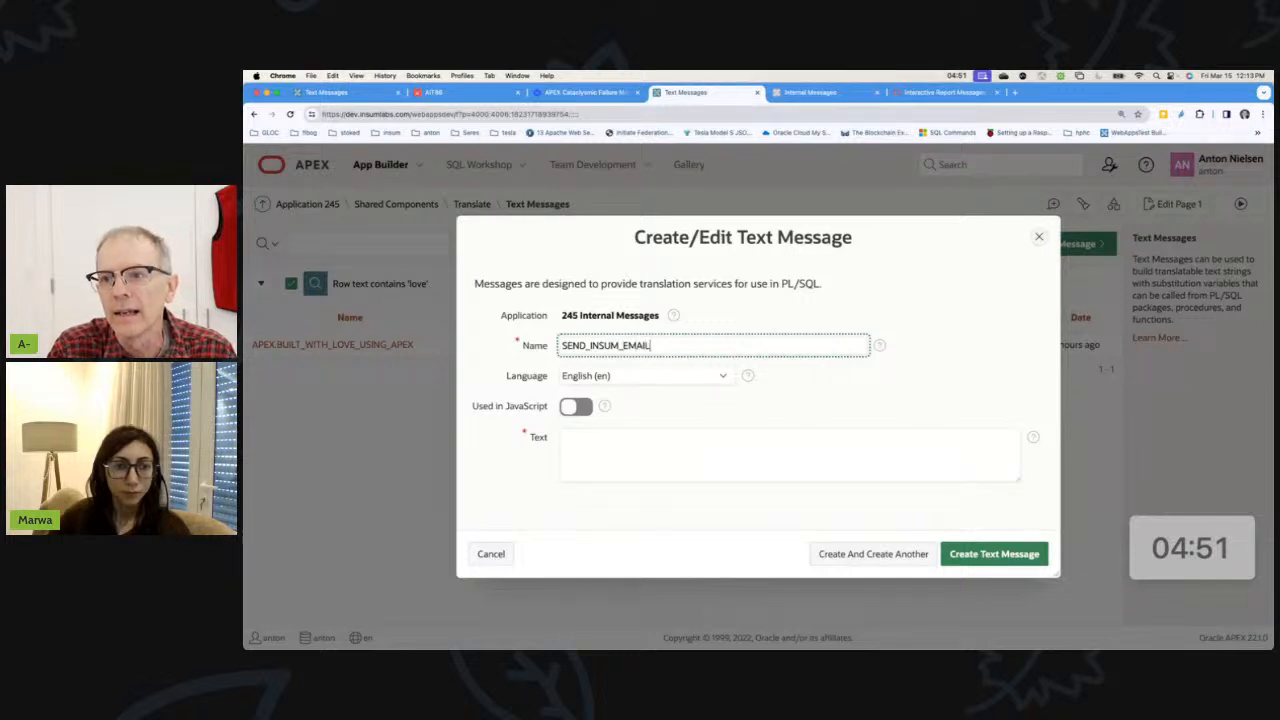
# - Draft message SEND_INSUM_EMAIL with its text in English, then discard it with Cancel
pyautogui.click(611, 452)
pyautogui.write('Send')
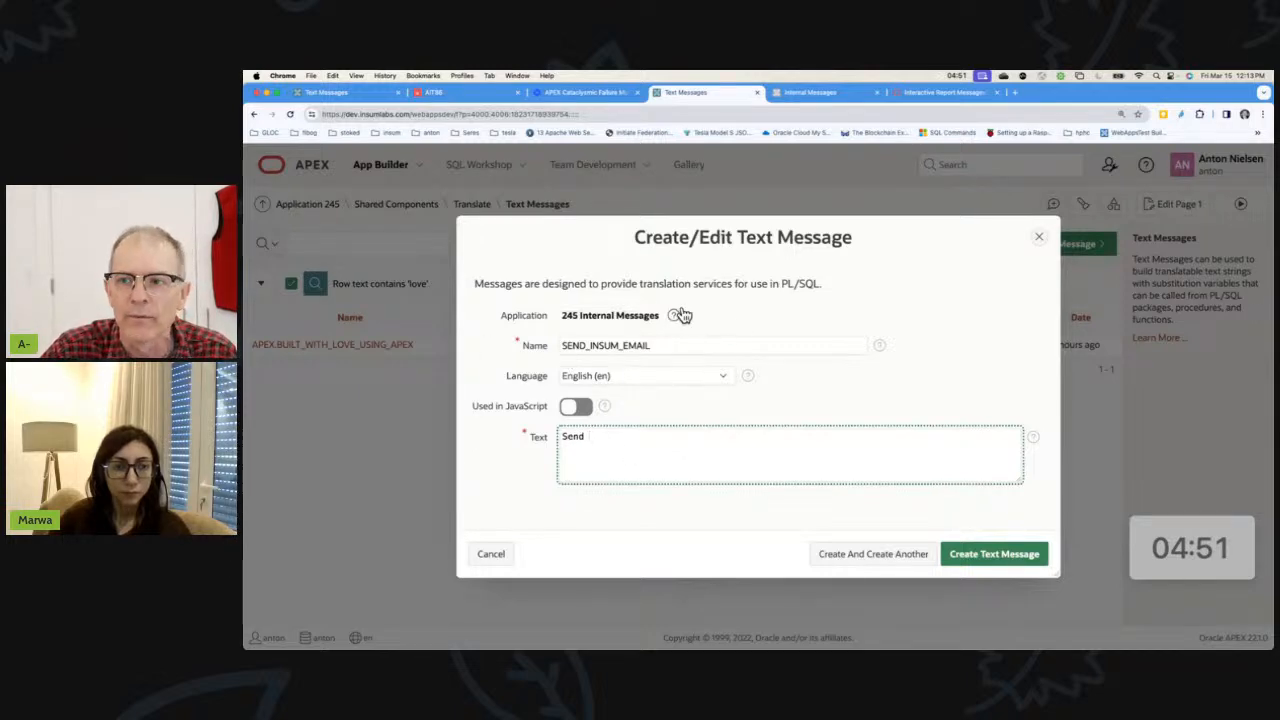
pyautogui.click(658, 376)
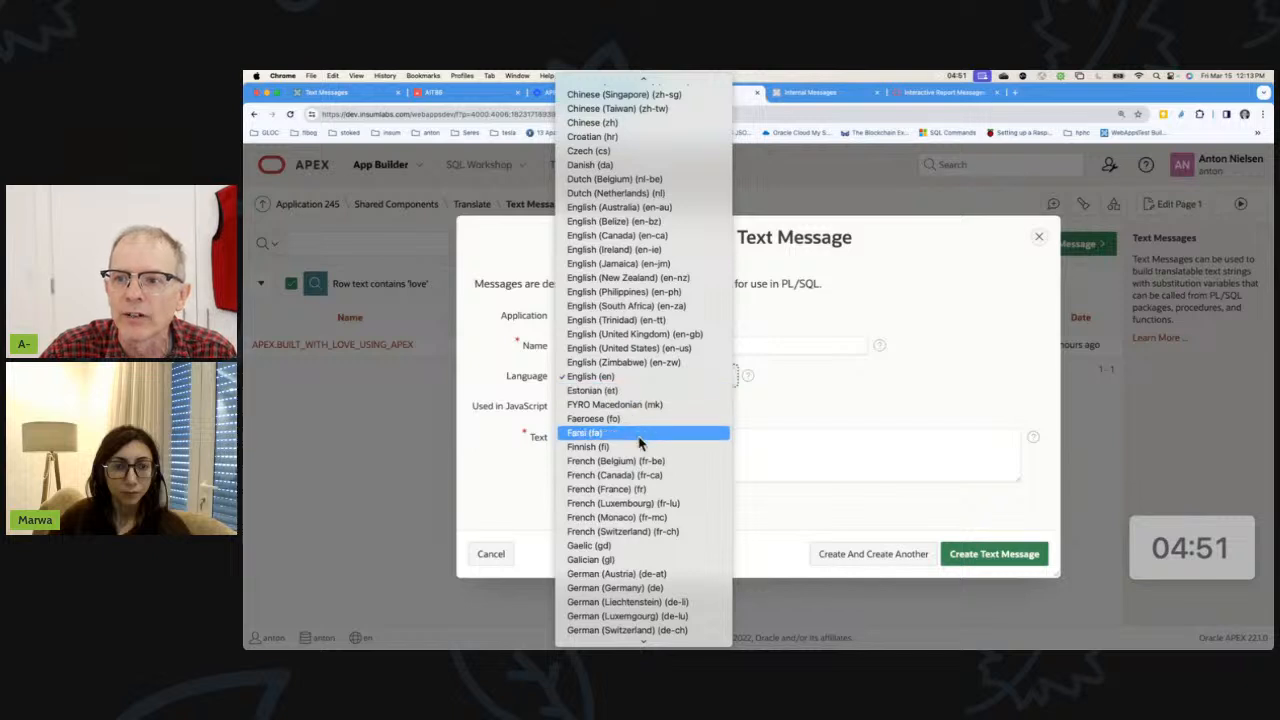
pyautogui.click(789, 473)
pyautogui.write('Env')
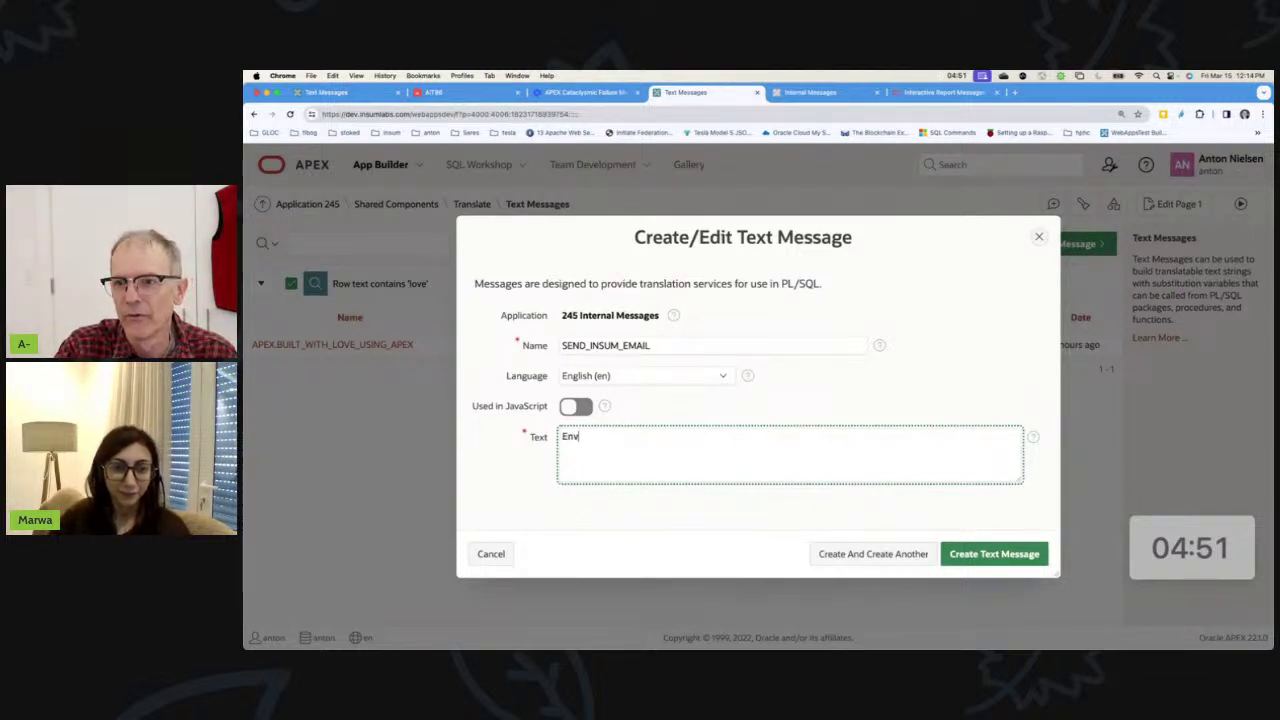
pyautogui.write('oye')
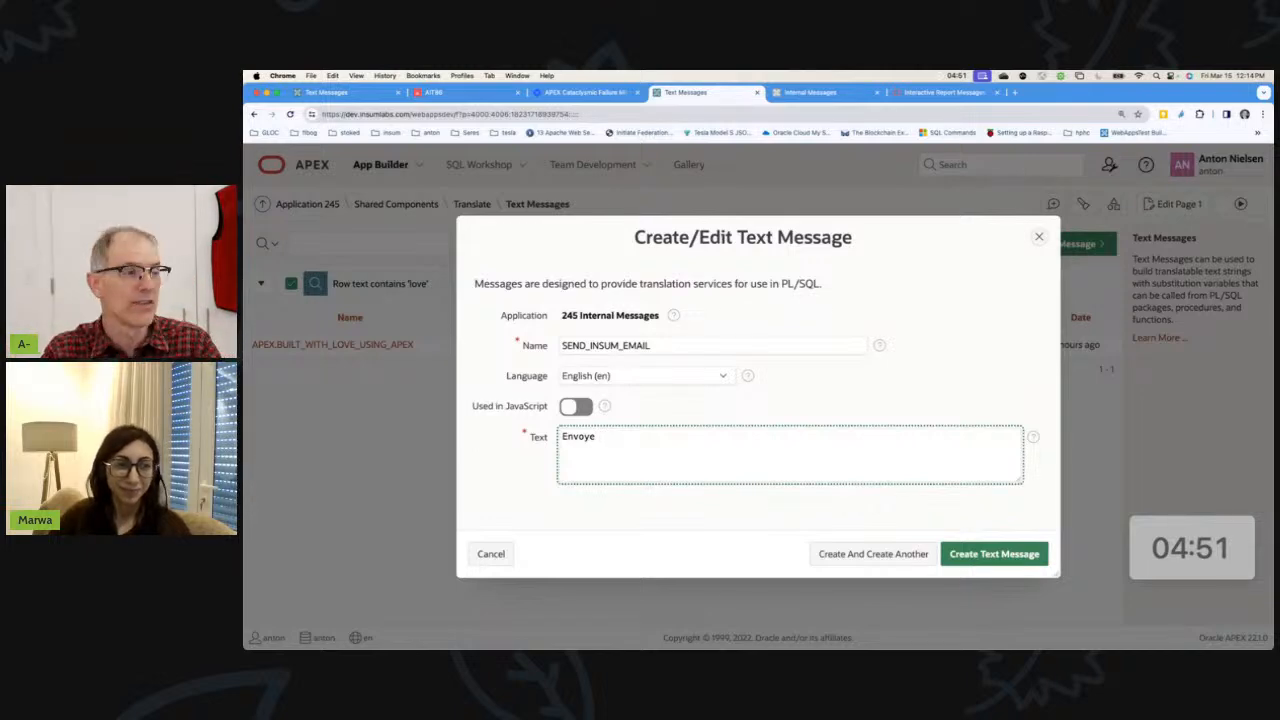
pyautogui.click(493, 556)
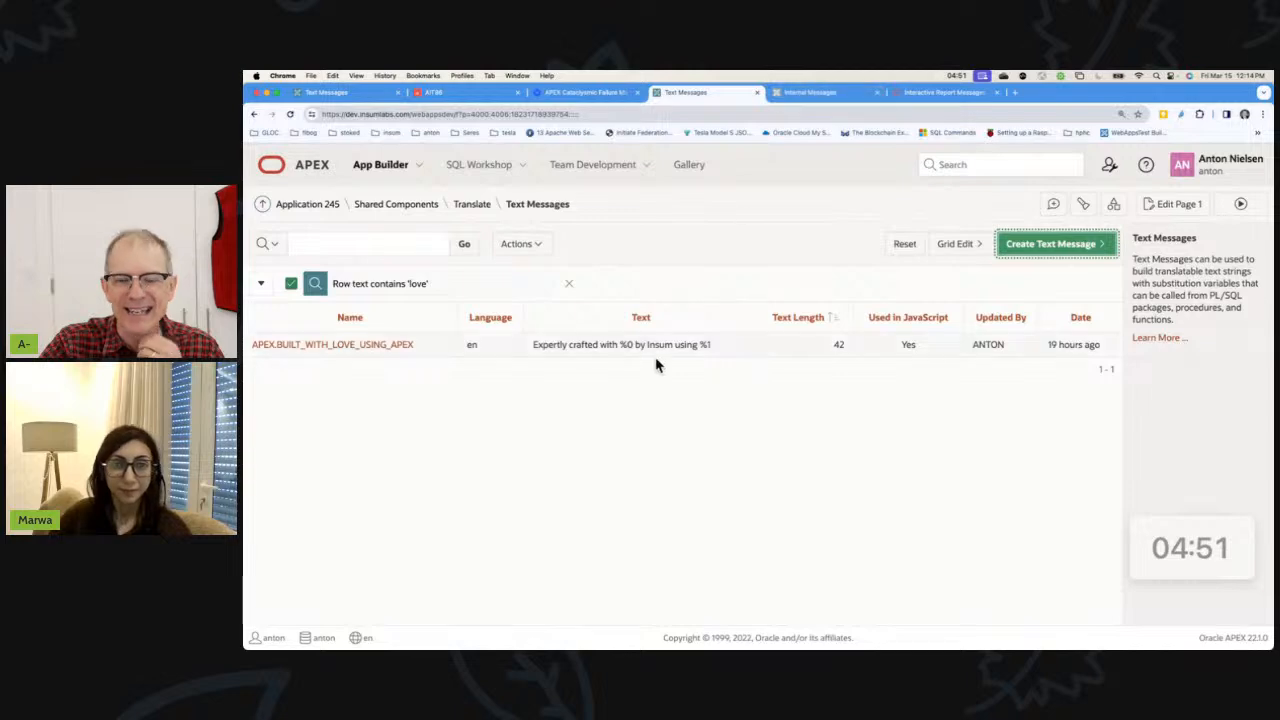
pyautogui.click(808, 94)
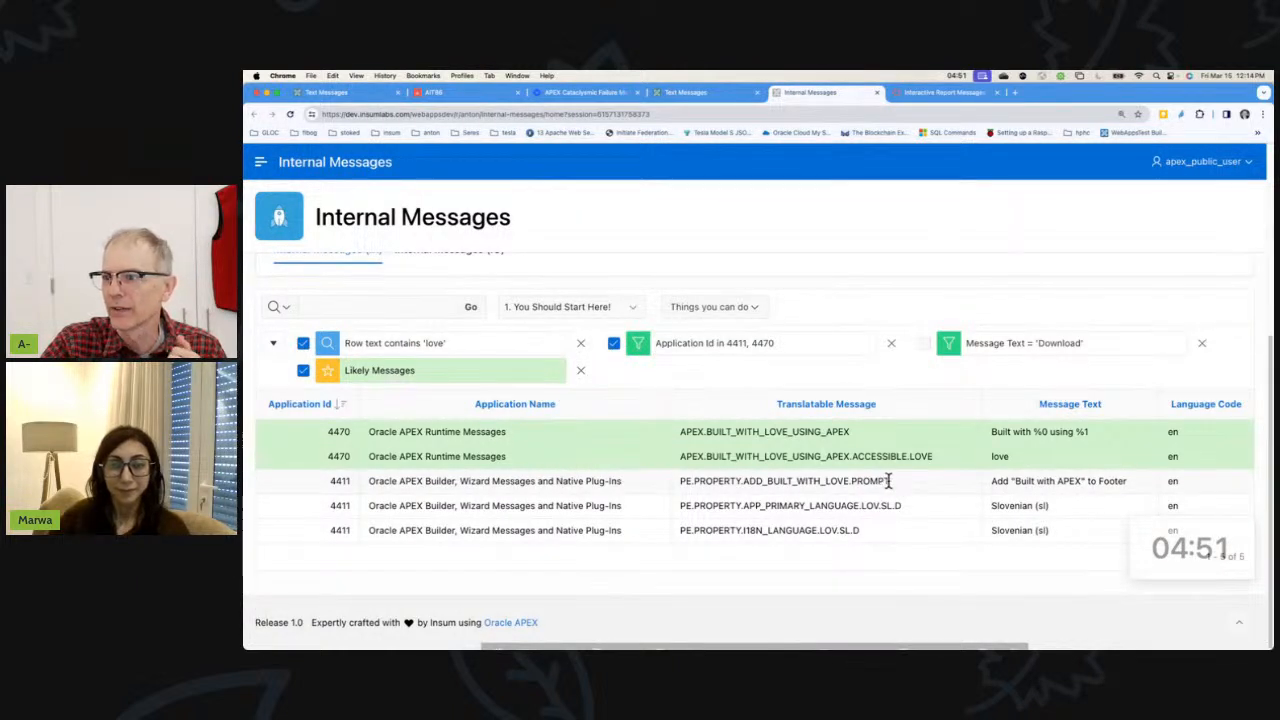
pyautogui.moveTo(890, 481); pyautogui.dragTo(680, 481)
pyautogui.hotkey('ctrl', 'c')
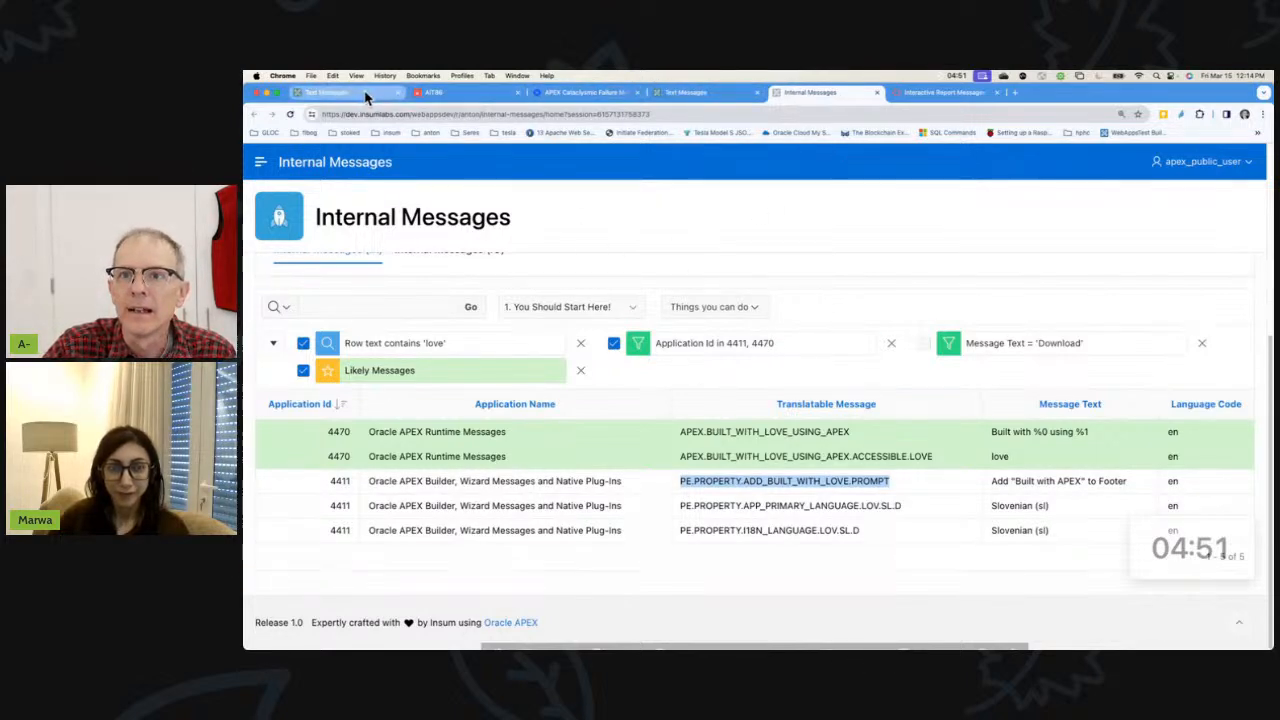
pyautogui.click(708, 94)
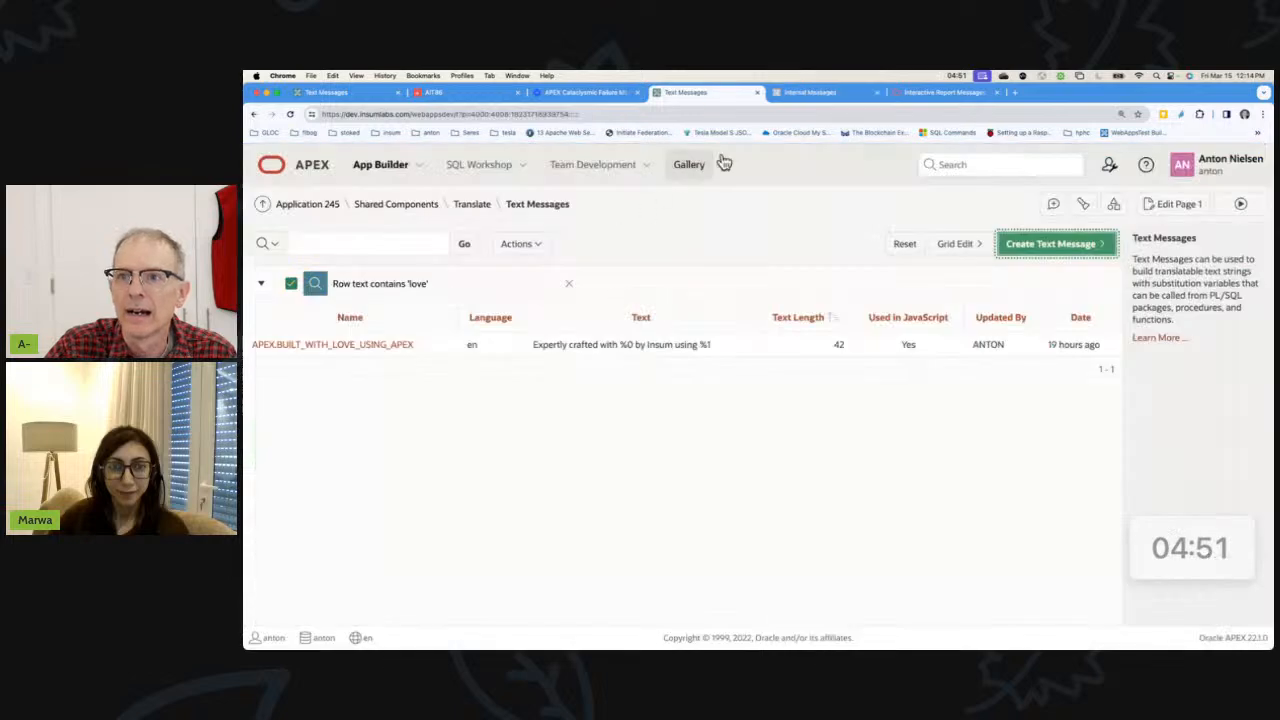
pyautogui.click(805, 93)
pyautogui.scroll(5, 720, 277)
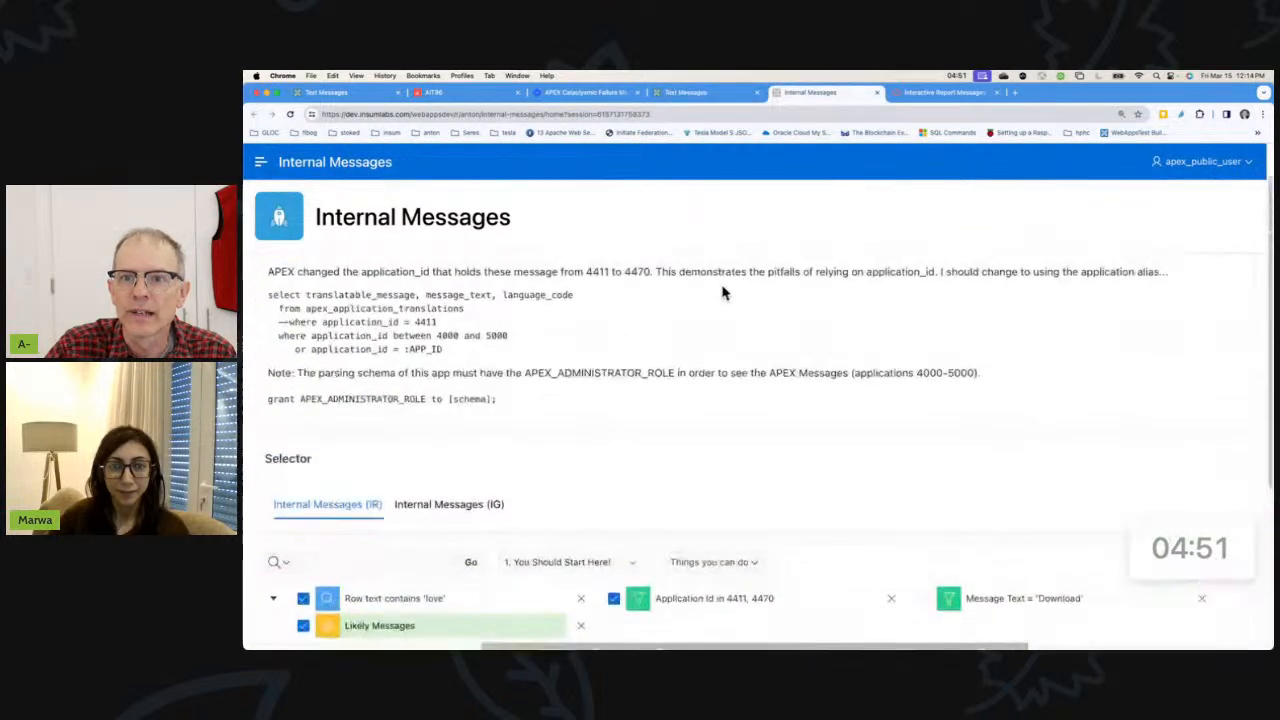
pyautogui.click(688, 93)
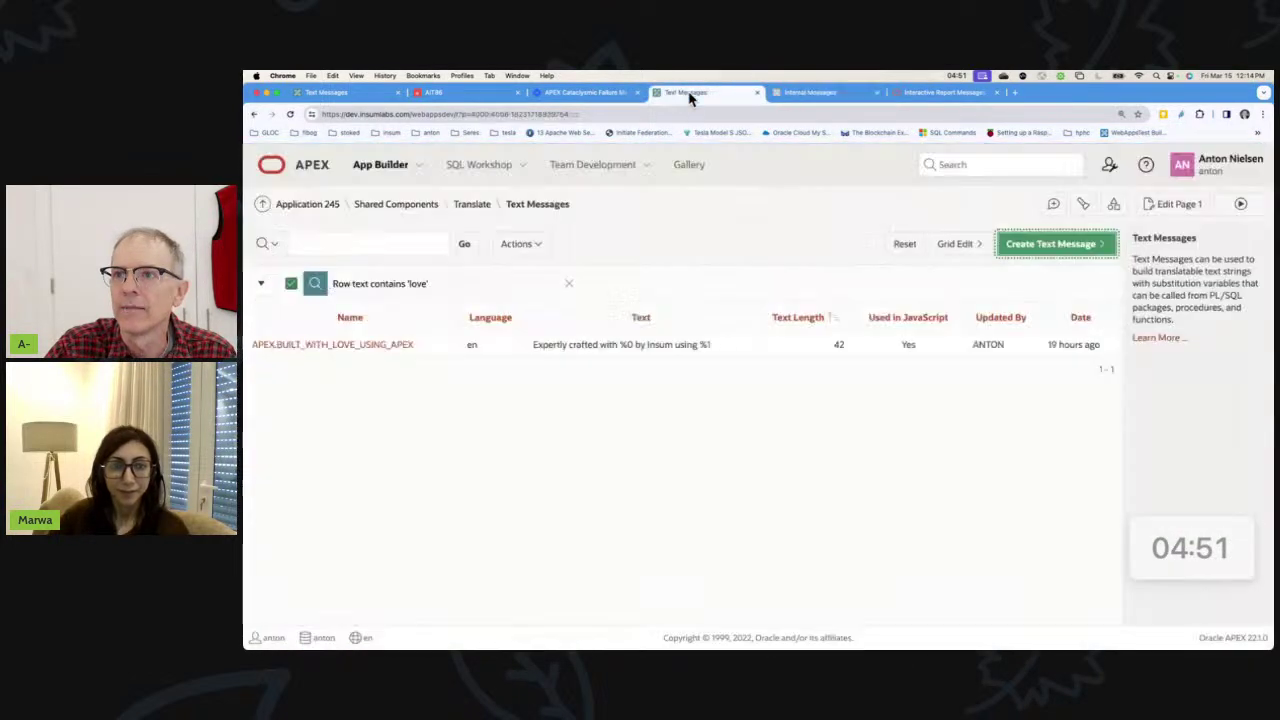
pyautogui.click(521, 167)
# - Bring up SQL Commands in a new browser tab
pyautogui.rightClick(503, 222)
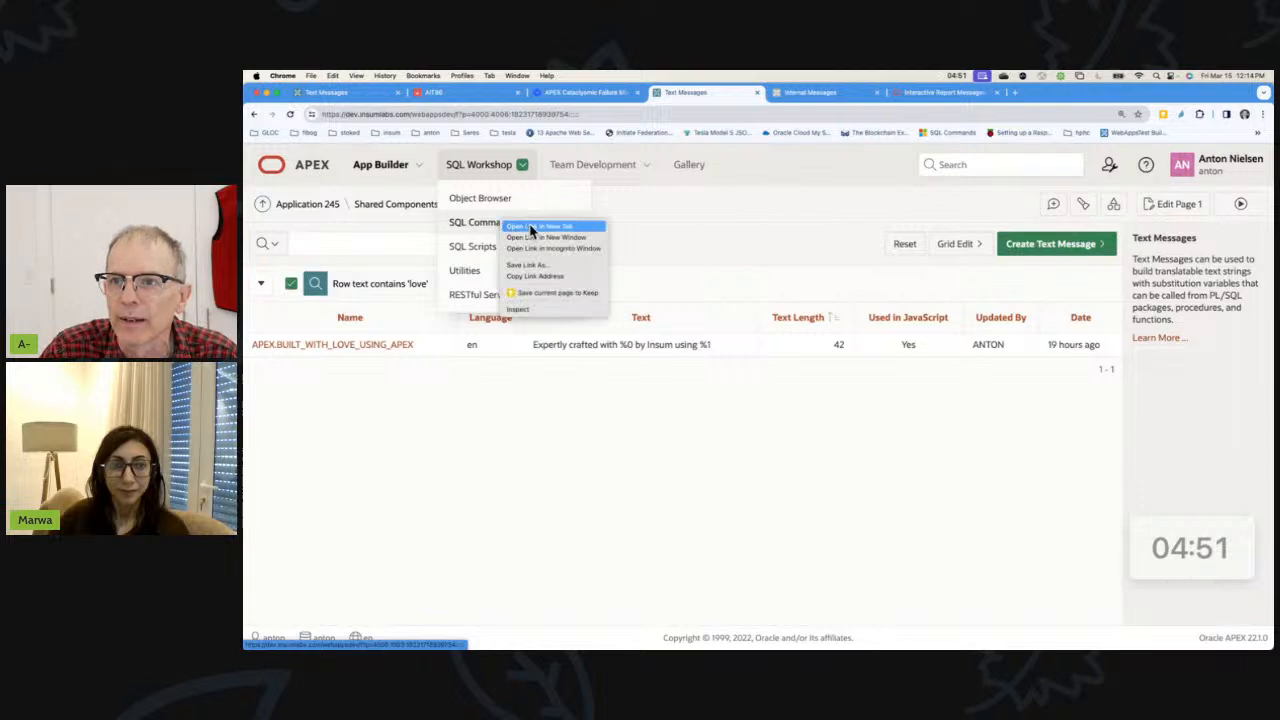
pyautogui.click(534, 229)
pyautogui.click(806, 93)
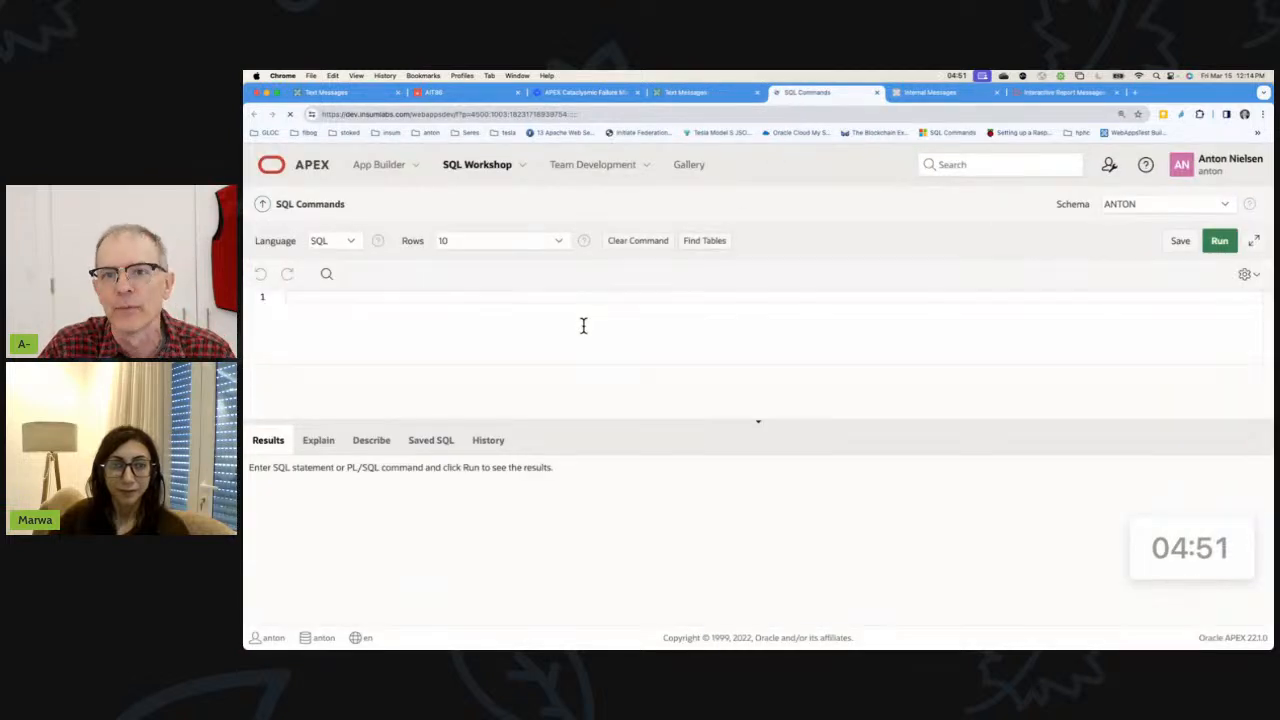
pyautogui.write('select')
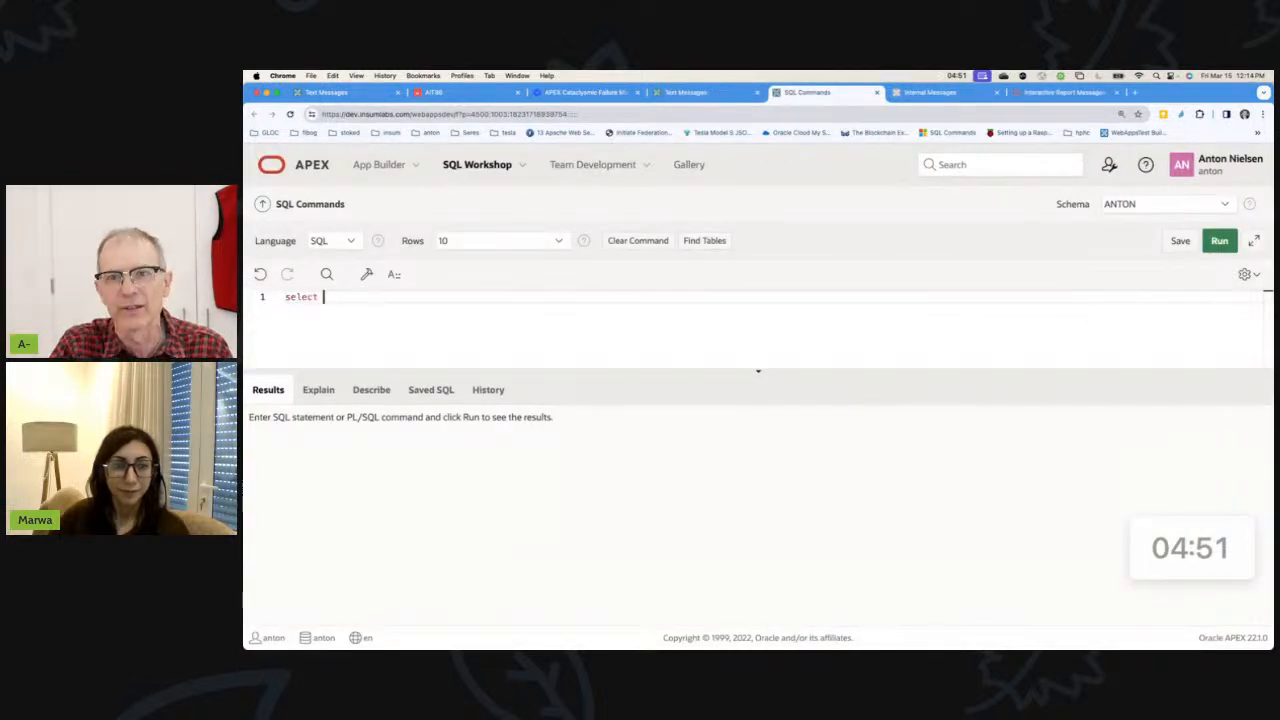
pyautogui.write(' apex_messa')
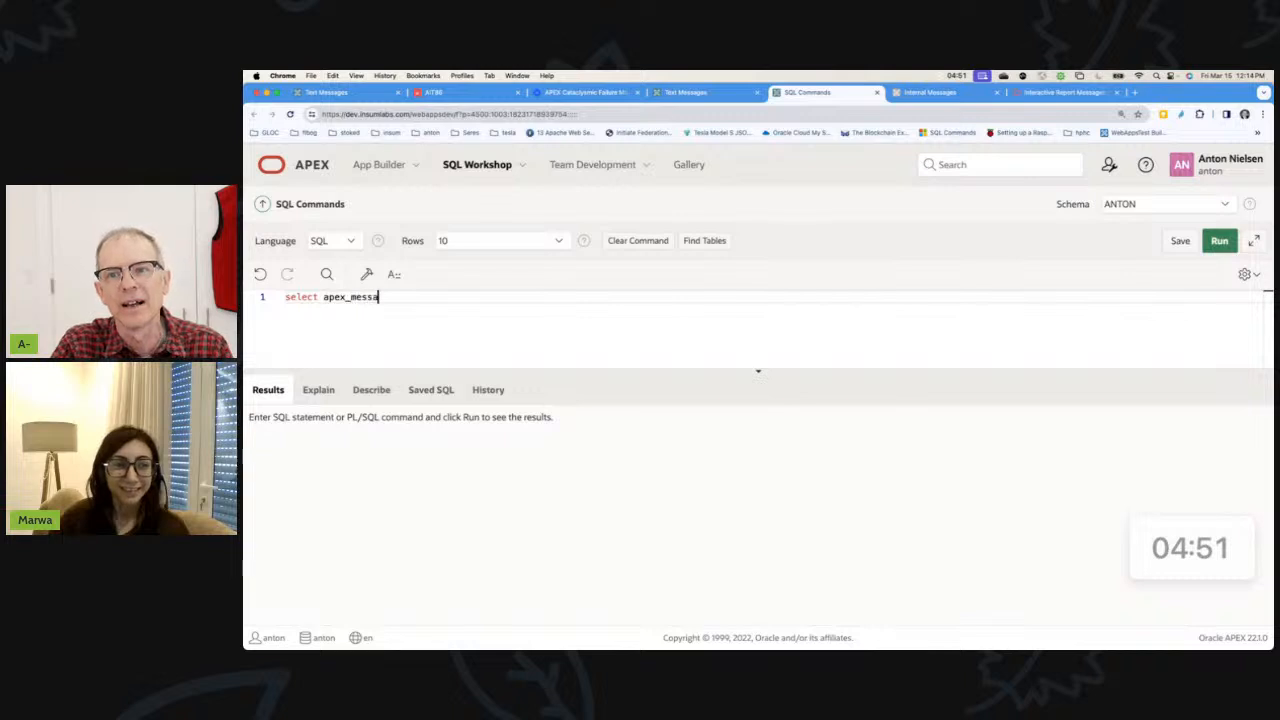
pyautogui.write('ge.')
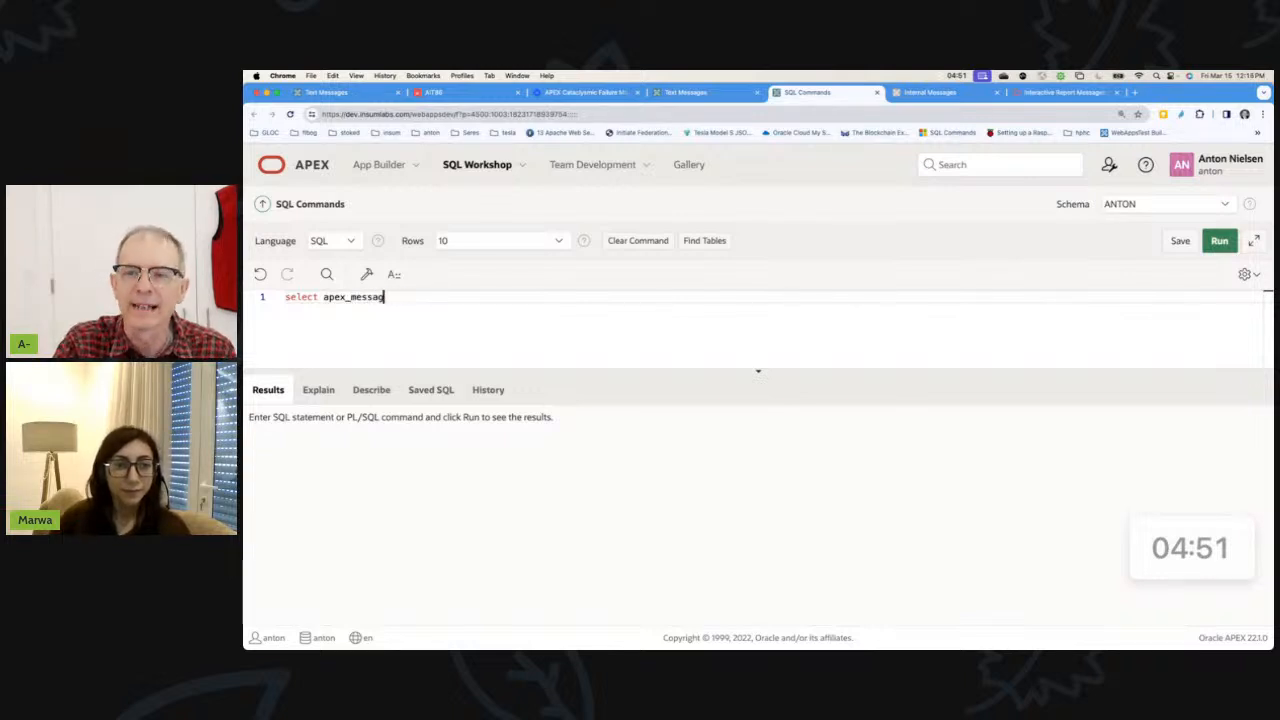
# - Run select apex_lang.message('PE.PROPERTY.ADD_BUILT_WITH_LOVE.PROMPT') from dual, returning 'Add "Built with APEX" to Footer'
pyautogui.press('BackSpace')
pyautogui.press('BackSpace')
pyautogui.press('BackSpace')
pyautogui.press('BackSpace')
pyautogui.press('BackSpace')
pyautogui.press('BackSpace')
pyautogui.write('lang.')
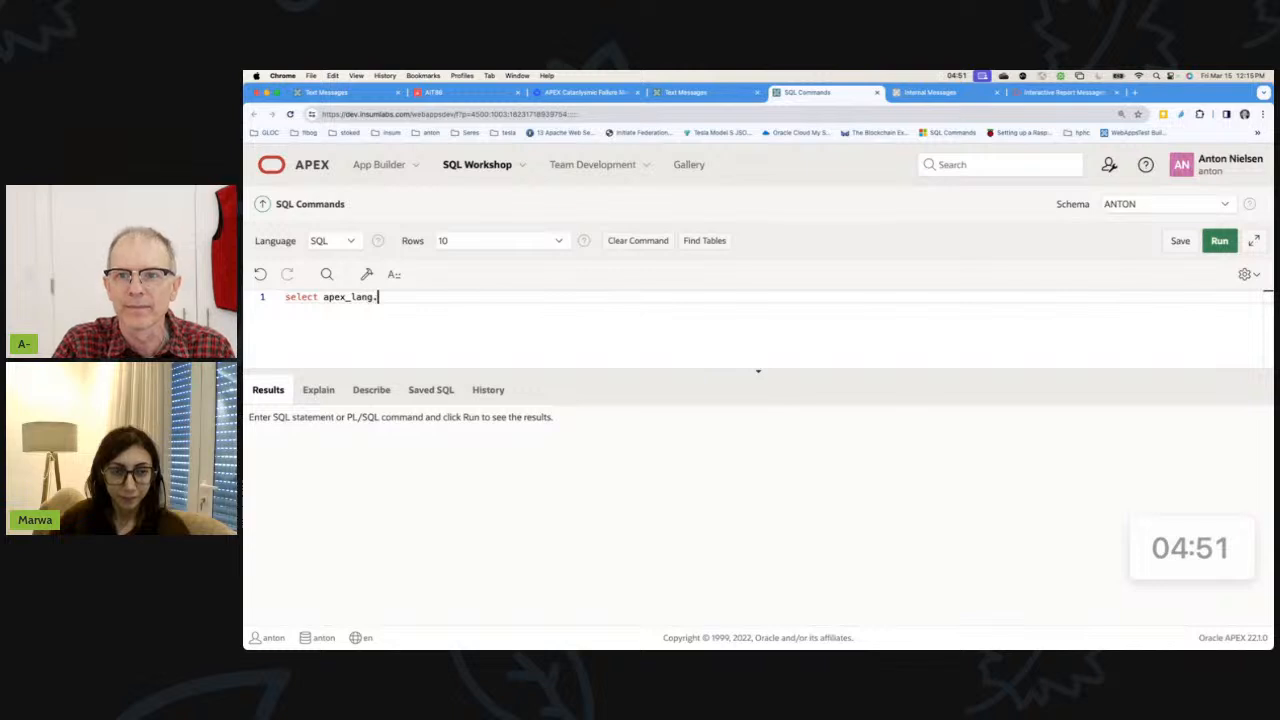
pyautogui.write('message(')
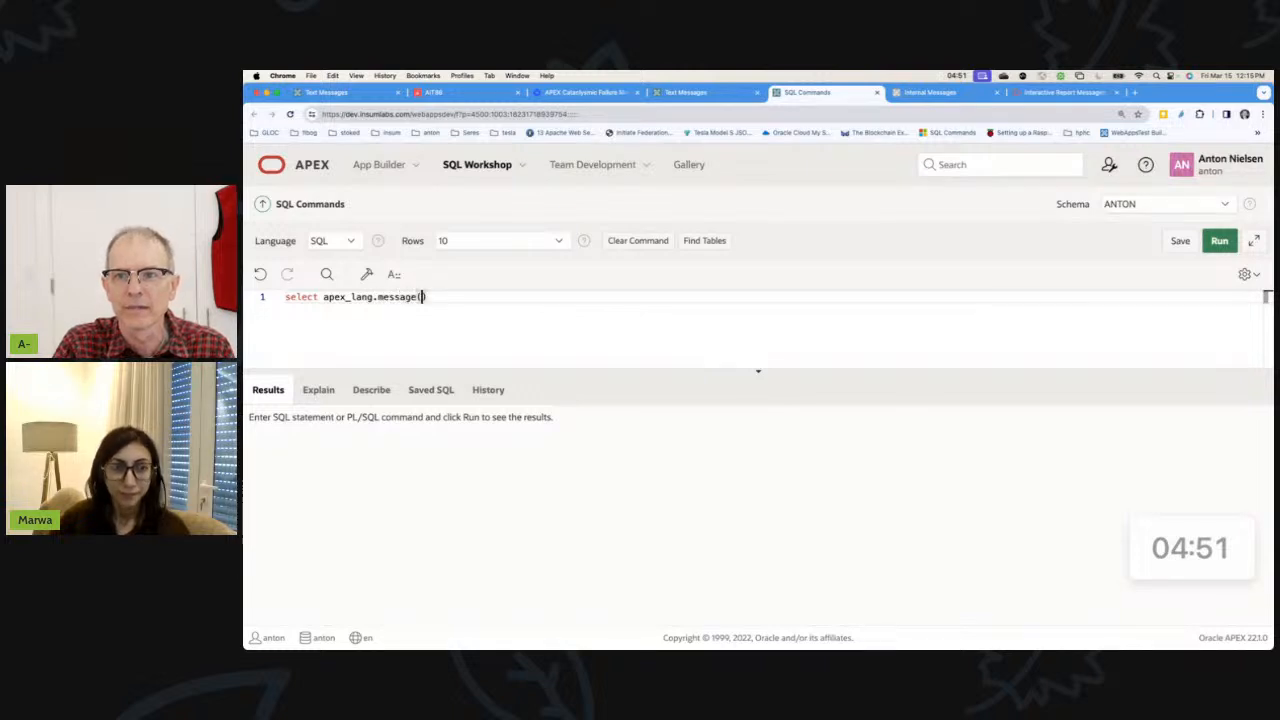
pyautogui.write("'")
pyautogui.hotkey('ctrl', 'v')
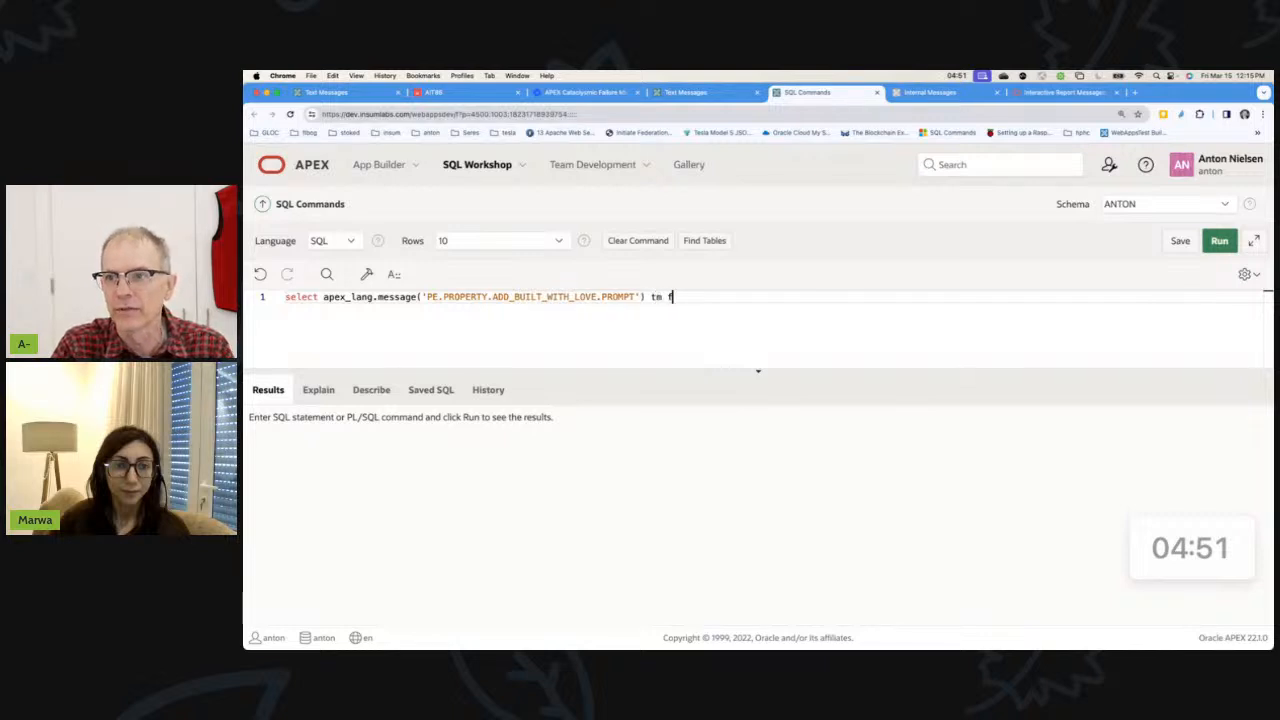
pyautogui.write('rom dual')
pyautogui.hotkey('ctrl', 'Return')
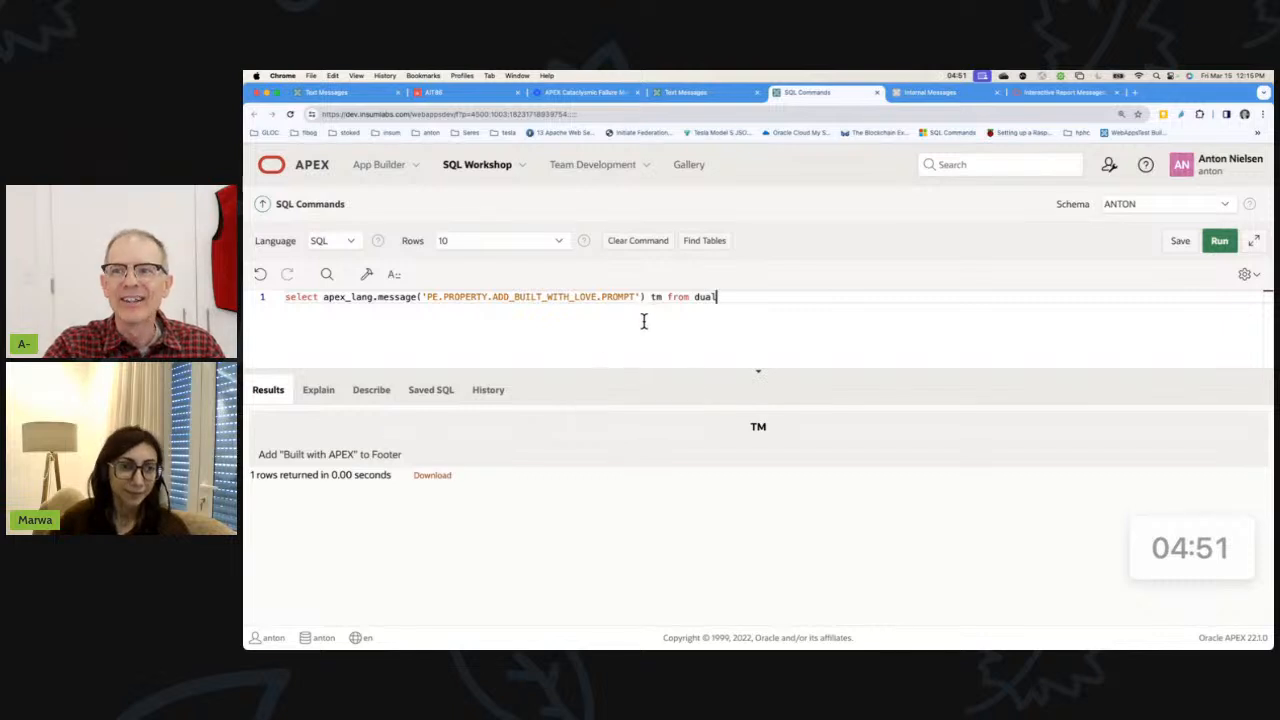
pyautogui.moveTo(645, 297); pyautogui.dragTo(325, 304)
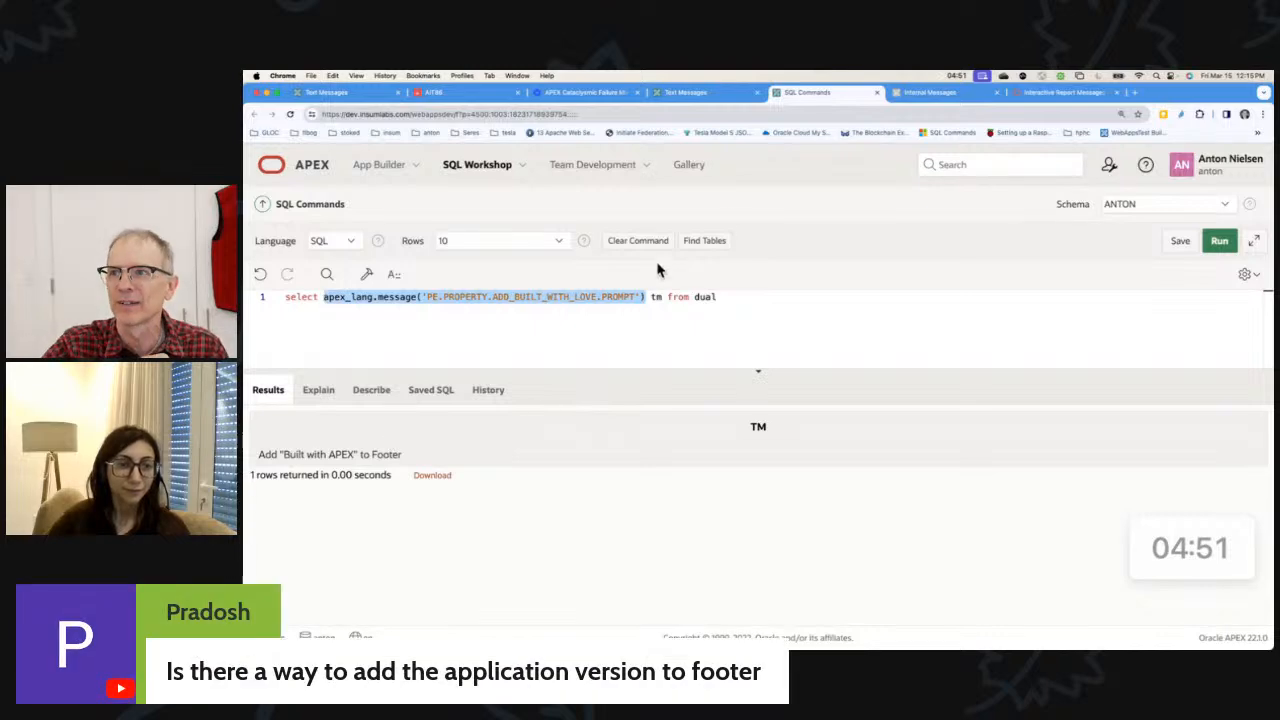
pyautogui.click(933, 93)
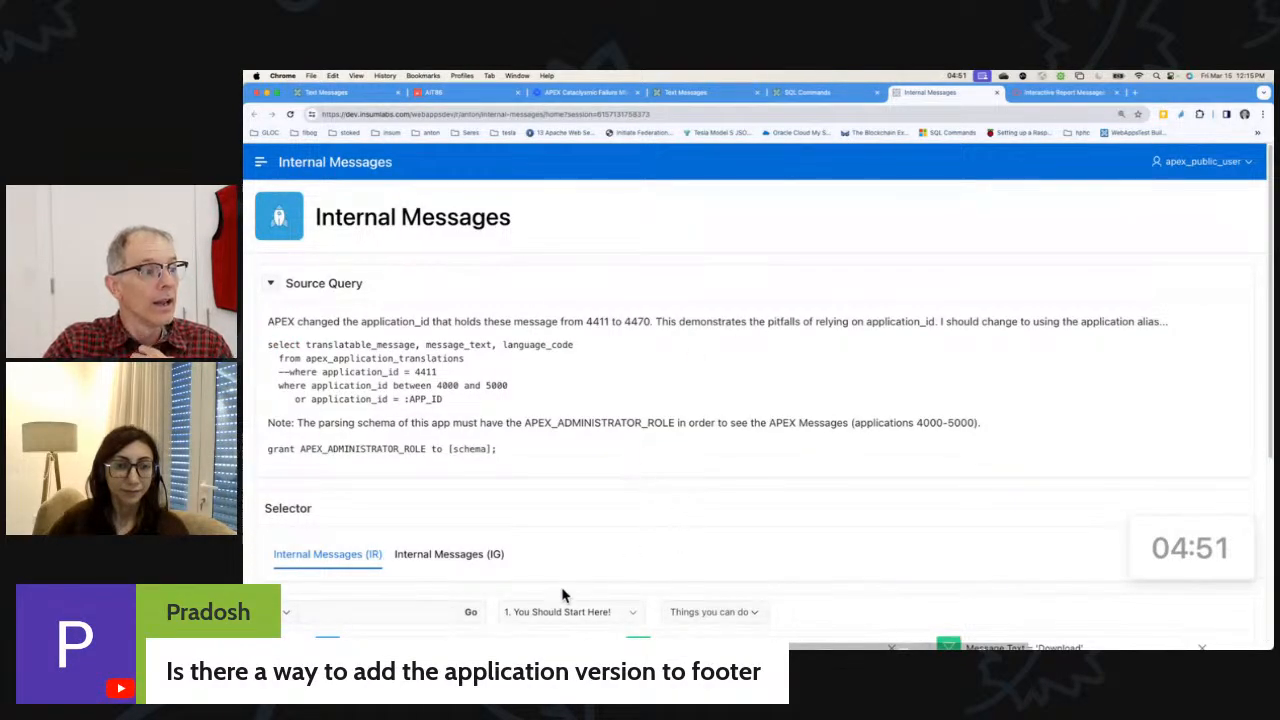
pyautogui.moveTo(756, 637)
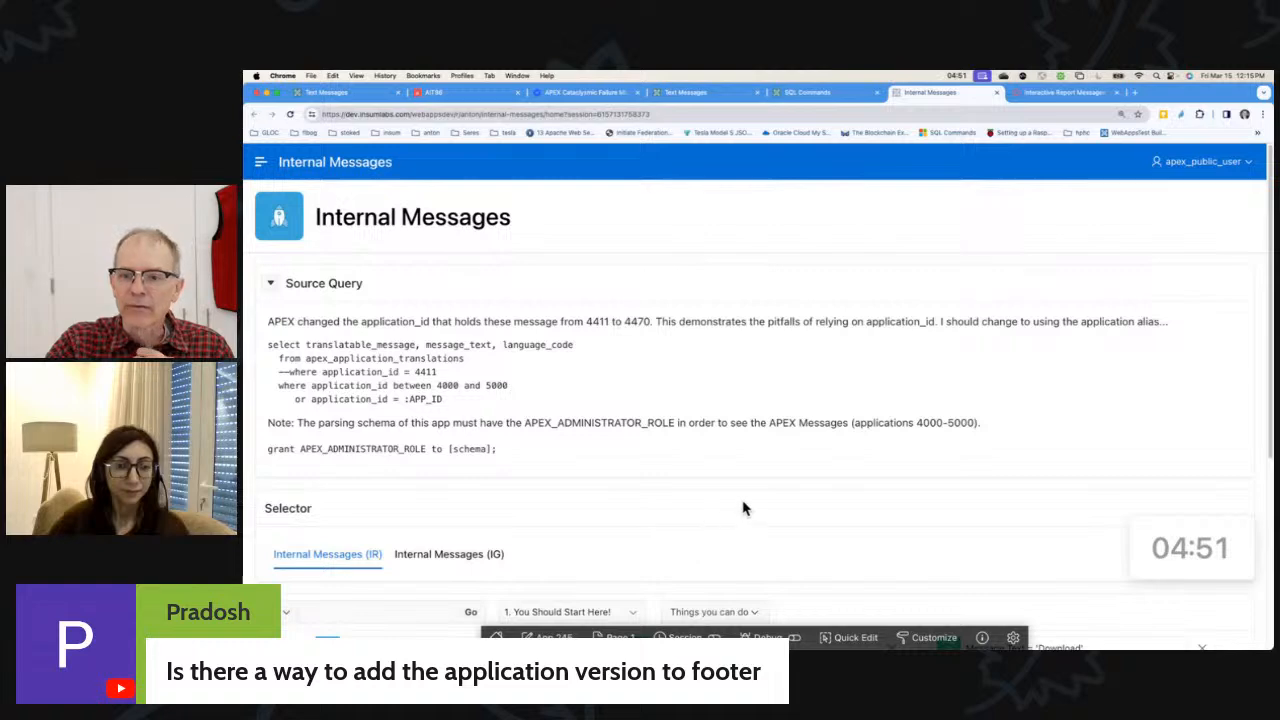
pyautogui.scroll(-3, 743, 508)
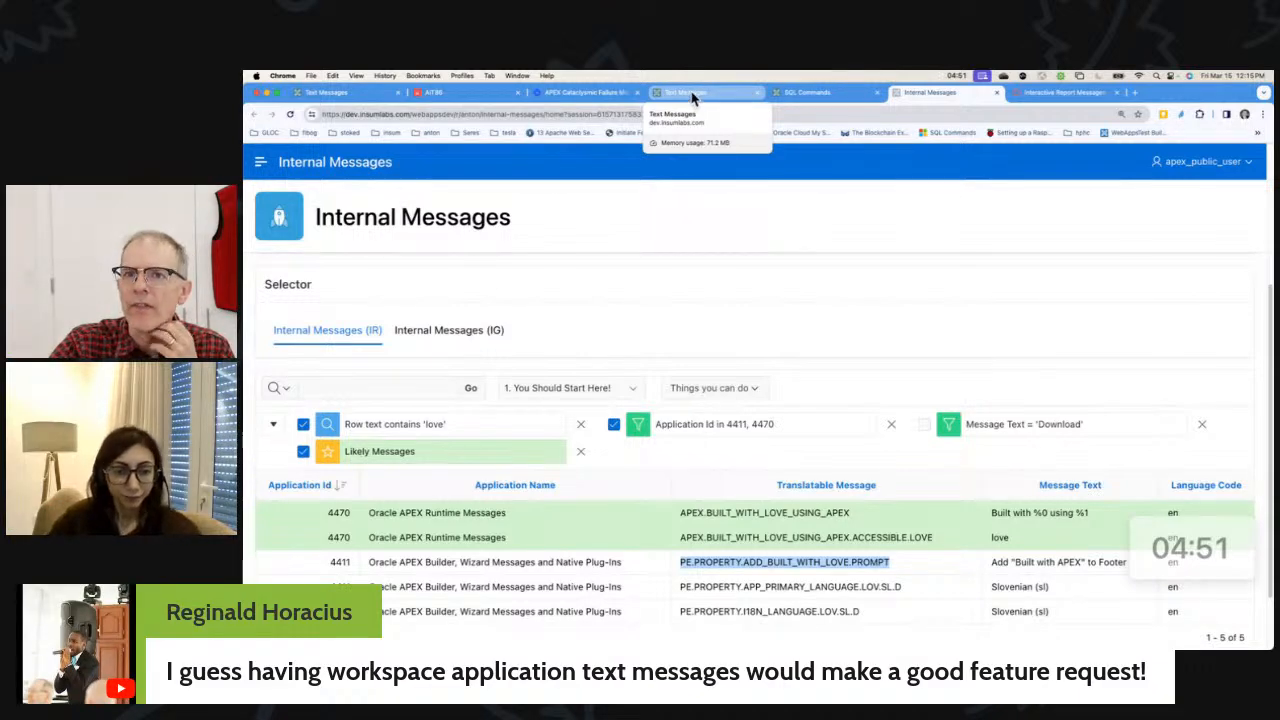
# - Return to application 245's Text Messages page listing the BUILT_WITH_LOVE_USING_APEX override
pyautogui.click(686, 92)
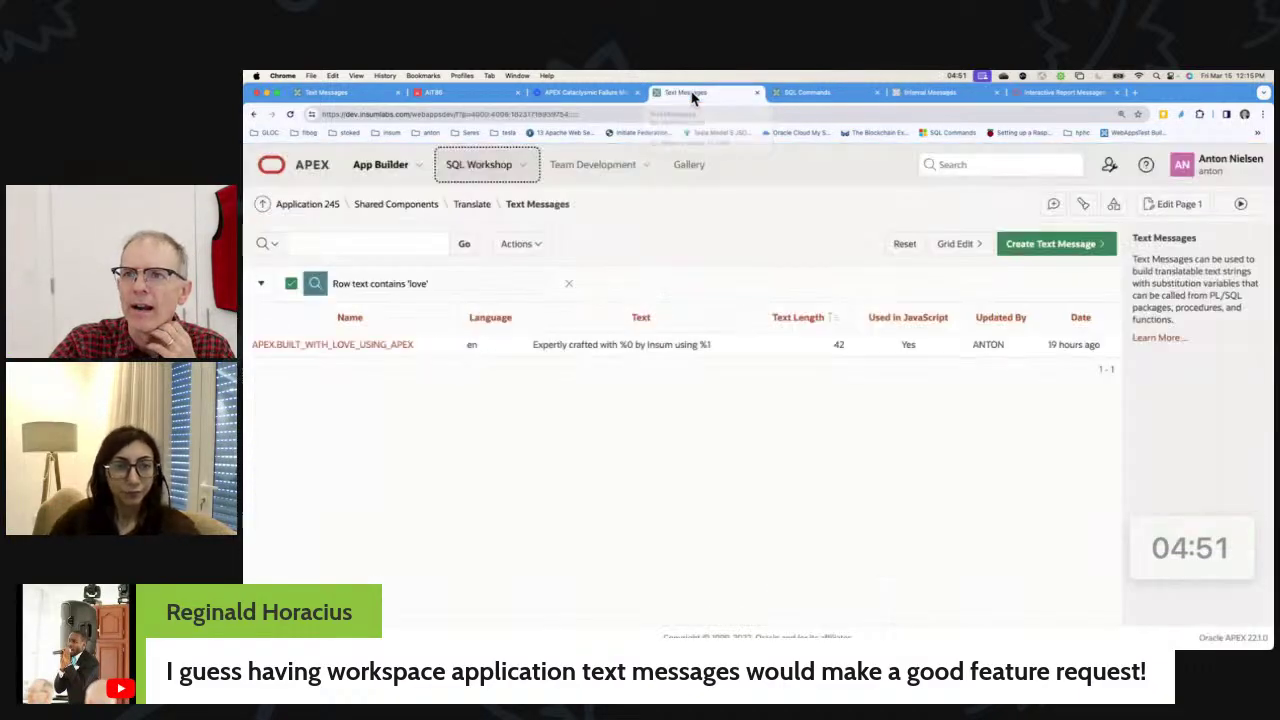
# - Go into Application 245's definition and locate the Version setting among its properties
pyautogui.click(326, 206)
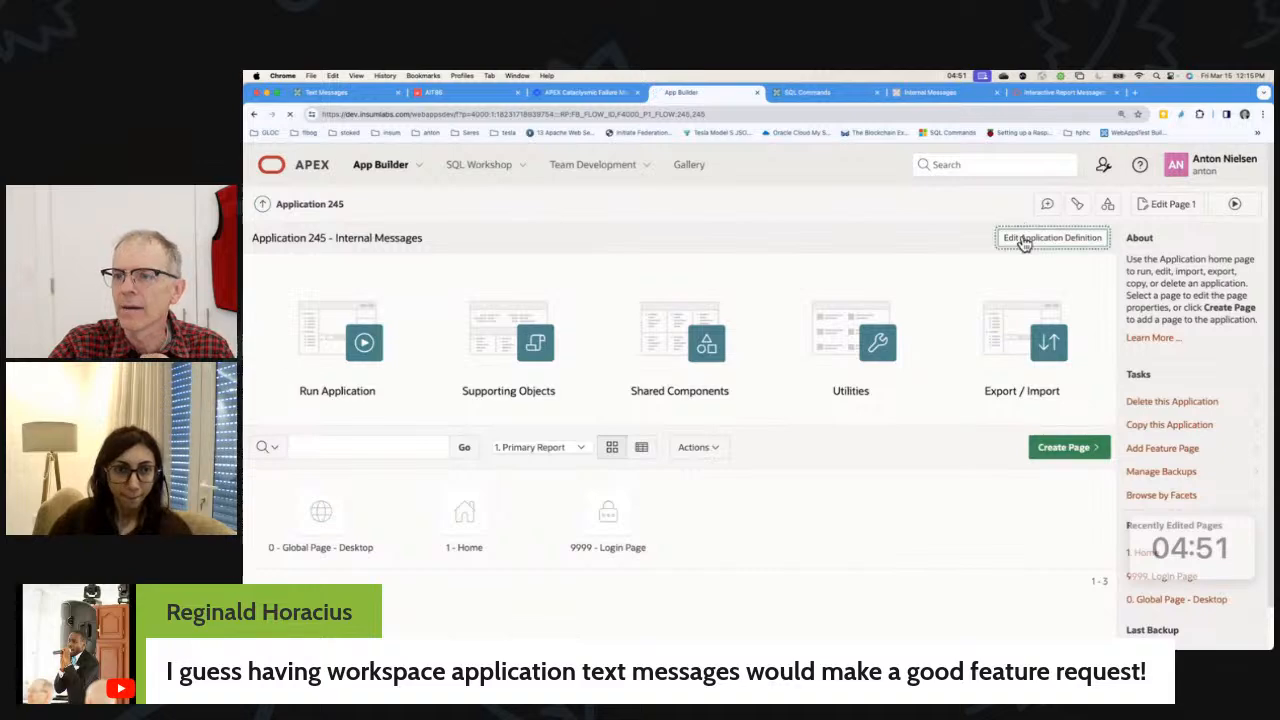
pyautogui.click(1024, 240)
pyautogui.scroll(-3, 594, 451)
pyautogui.scroll(-2, 597, 454)
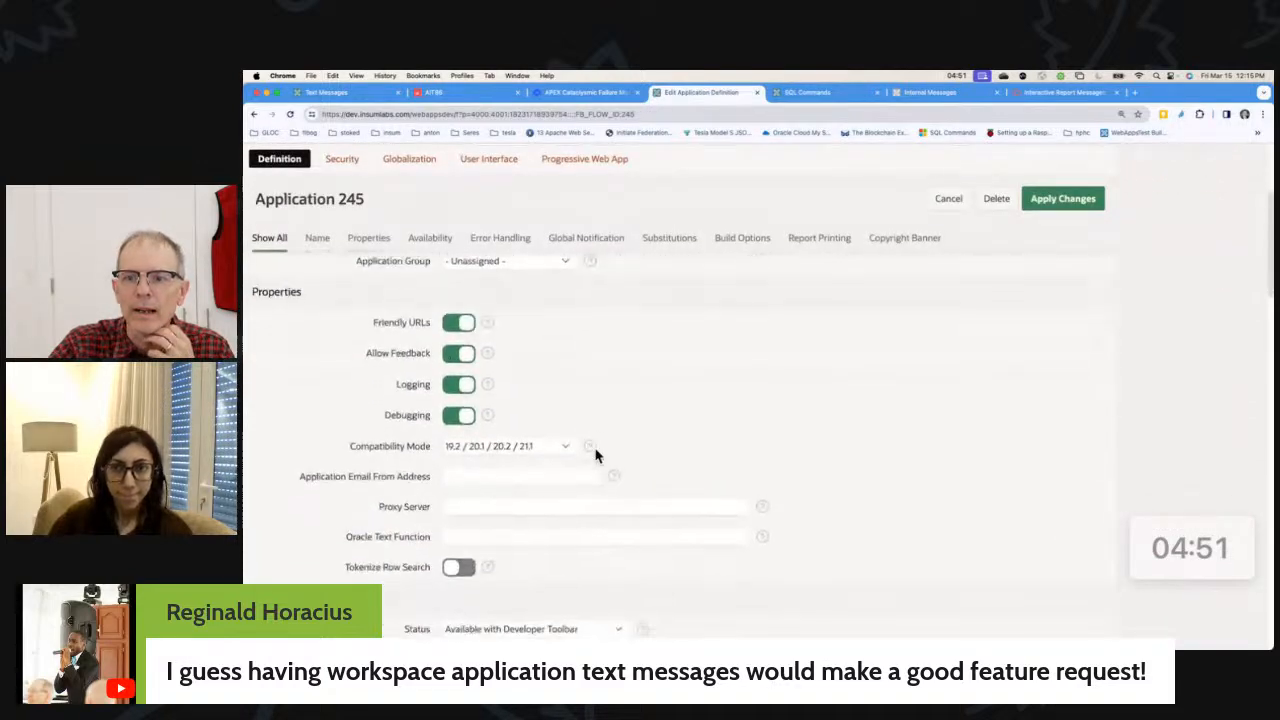
pyautogui.scroll(-3, 514, 463)
pyautogui.scroll(-2, 521, 468)
pyautogui.scroll(-3, 528, 466)
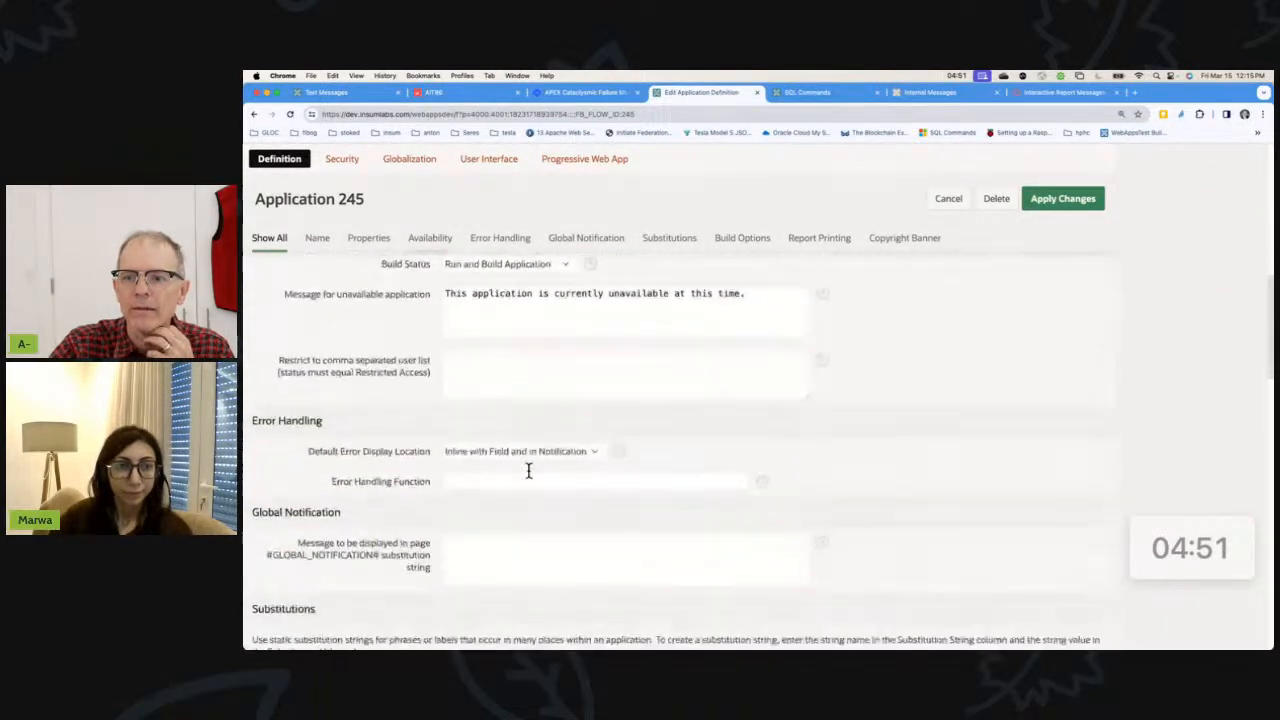
pyautogui.scroll(-1, 528, 468)
pyautogui.scroll(-5, 540, 468)
pyautogui.scroll(5, 544, 468)
pyautogui.scroll(3, 545, 466)
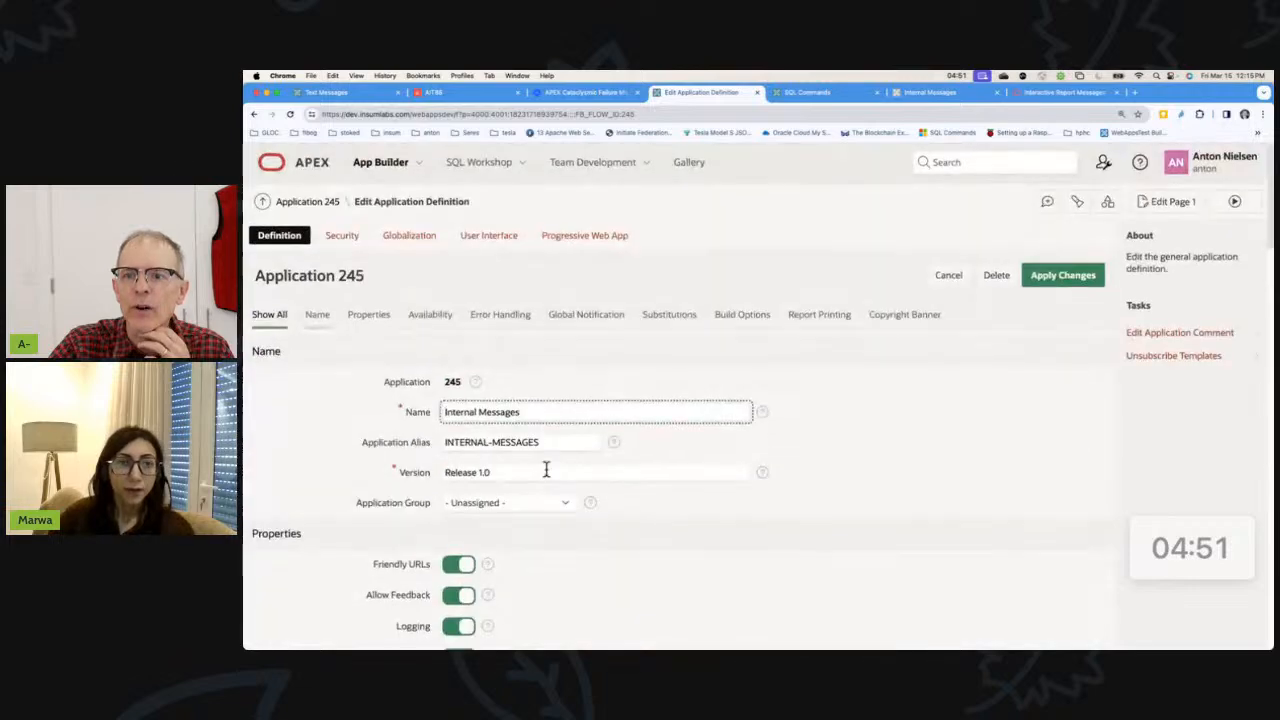
pyautogui.scroll(-2, 674, 472)
pyautogui.scroll(-1, 674, 478)
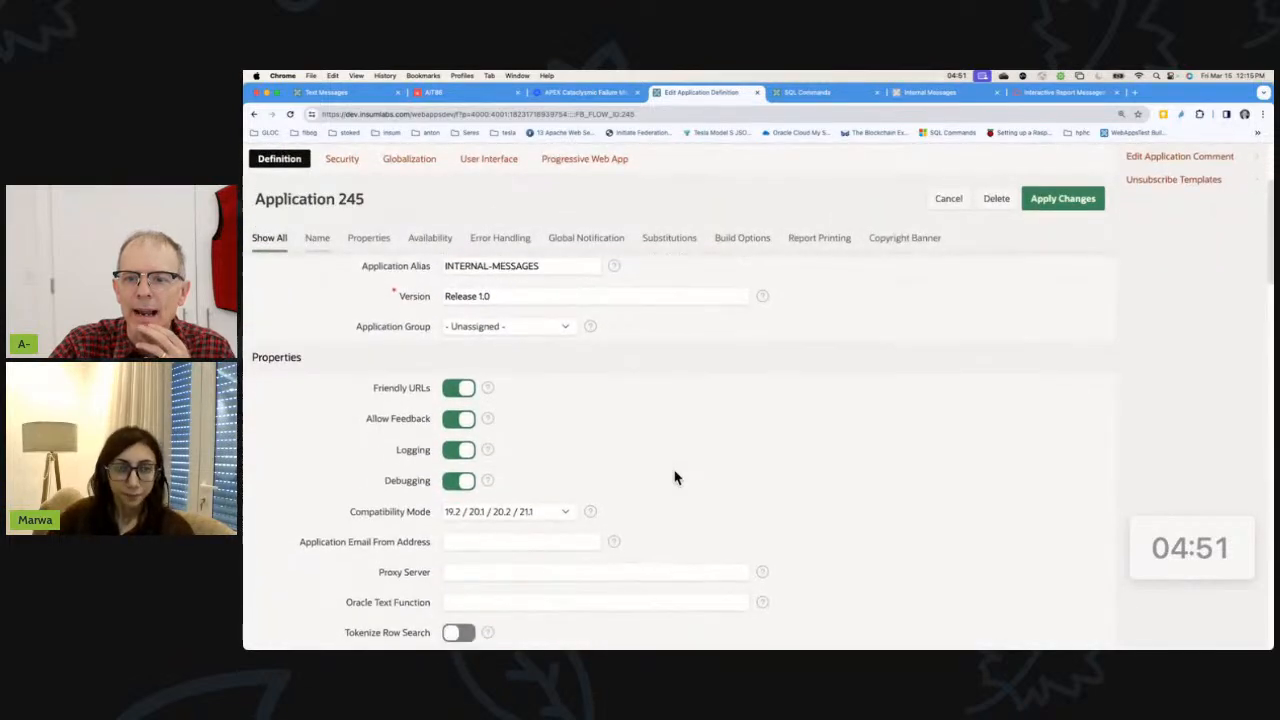
pyautogui.scroll(-2, 674, 478)
pyautogui.scroll(-3, 674, 478)
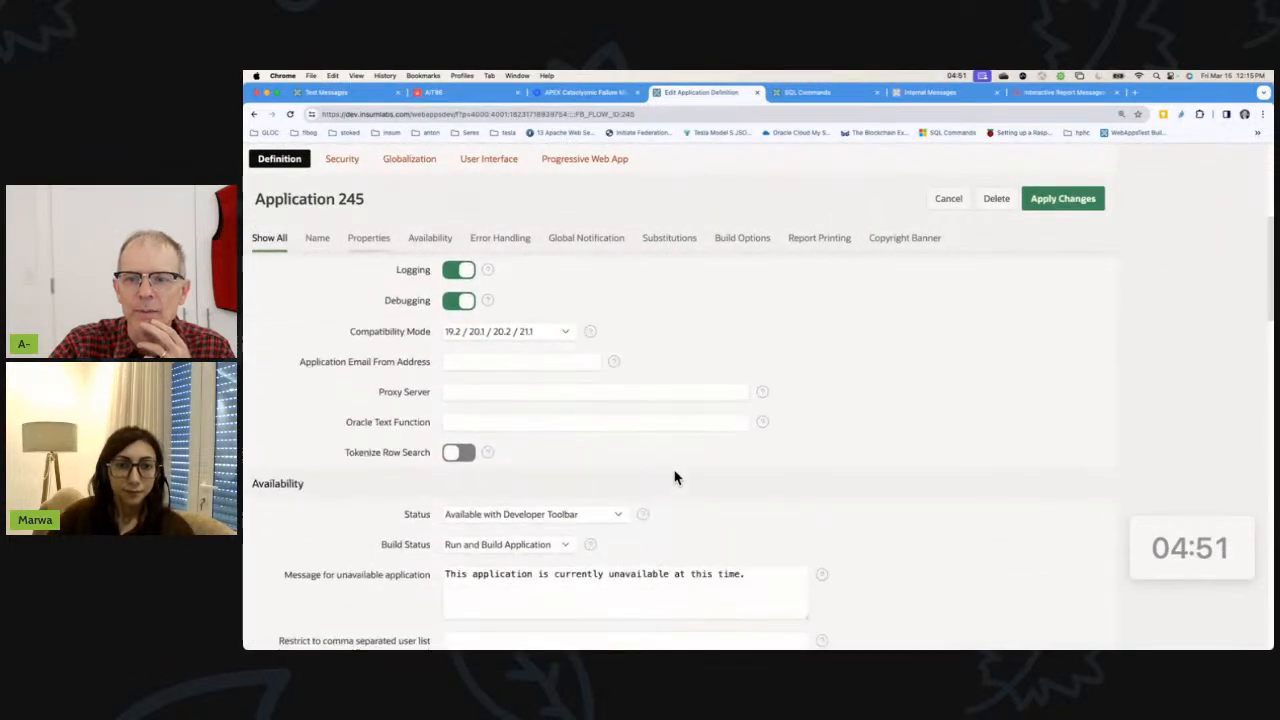
pyautogui.scroll(-1, 674, 478)
pyautogui.scroll(-3, 674, 478)
pyautogui.scroll(10, 674, 470)
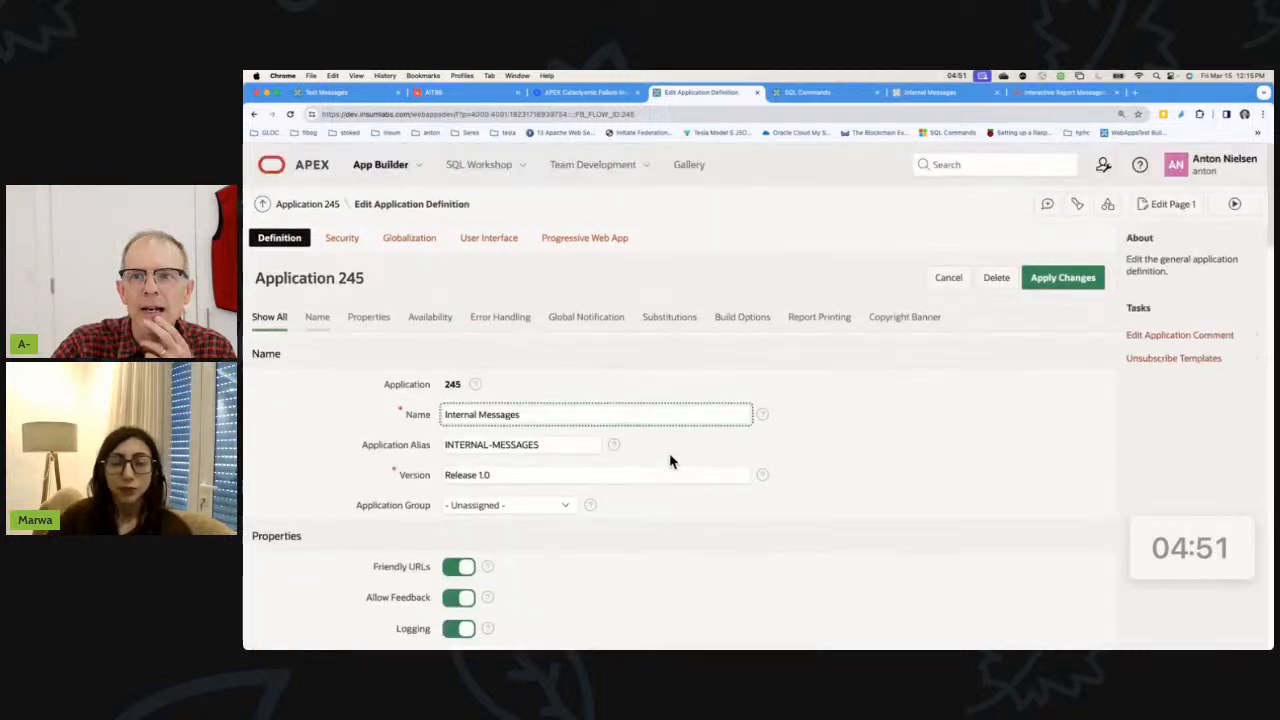
pyautogui.click(366, 317)
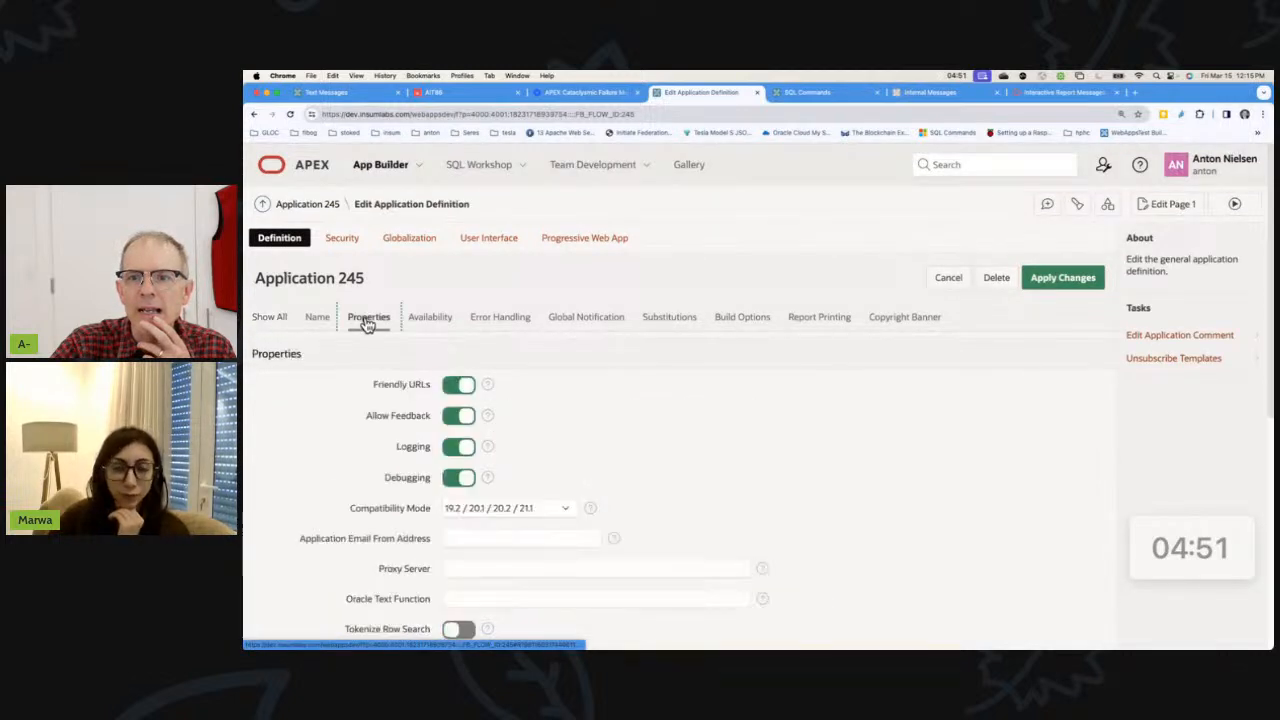
pyautogui.scroll(-1, 664, 440)
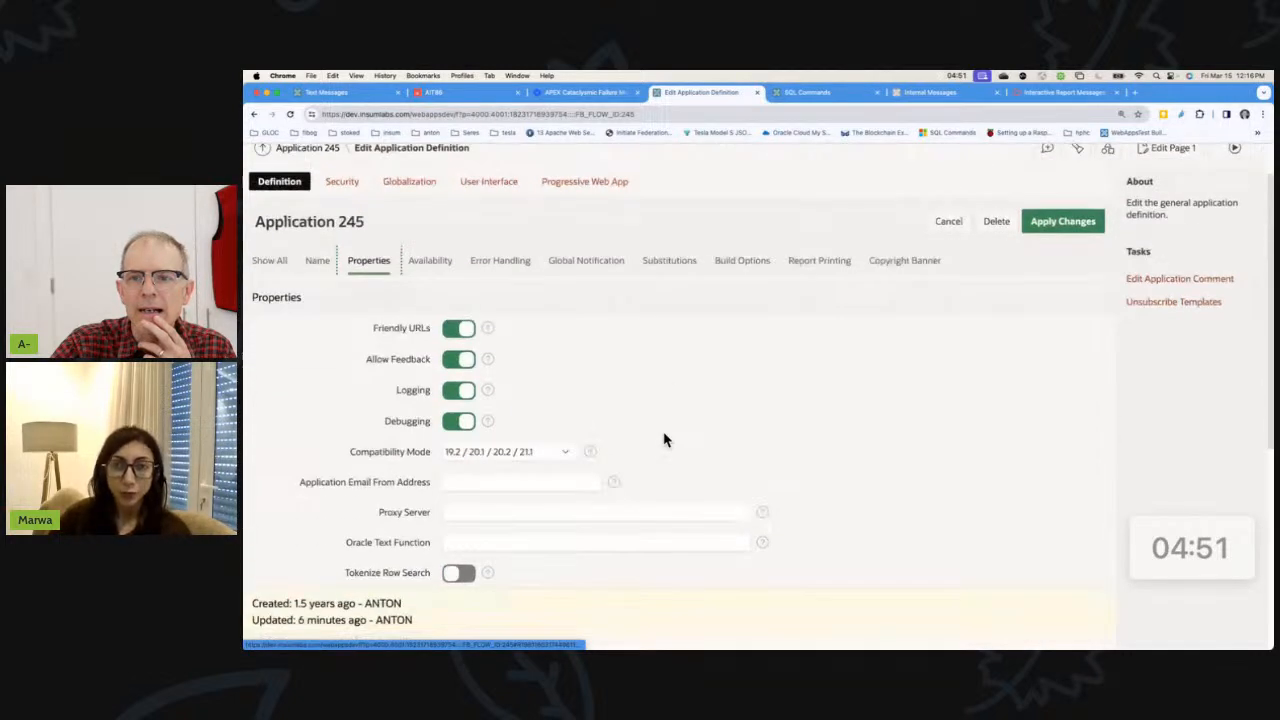
pyautogui.click(272, 261)
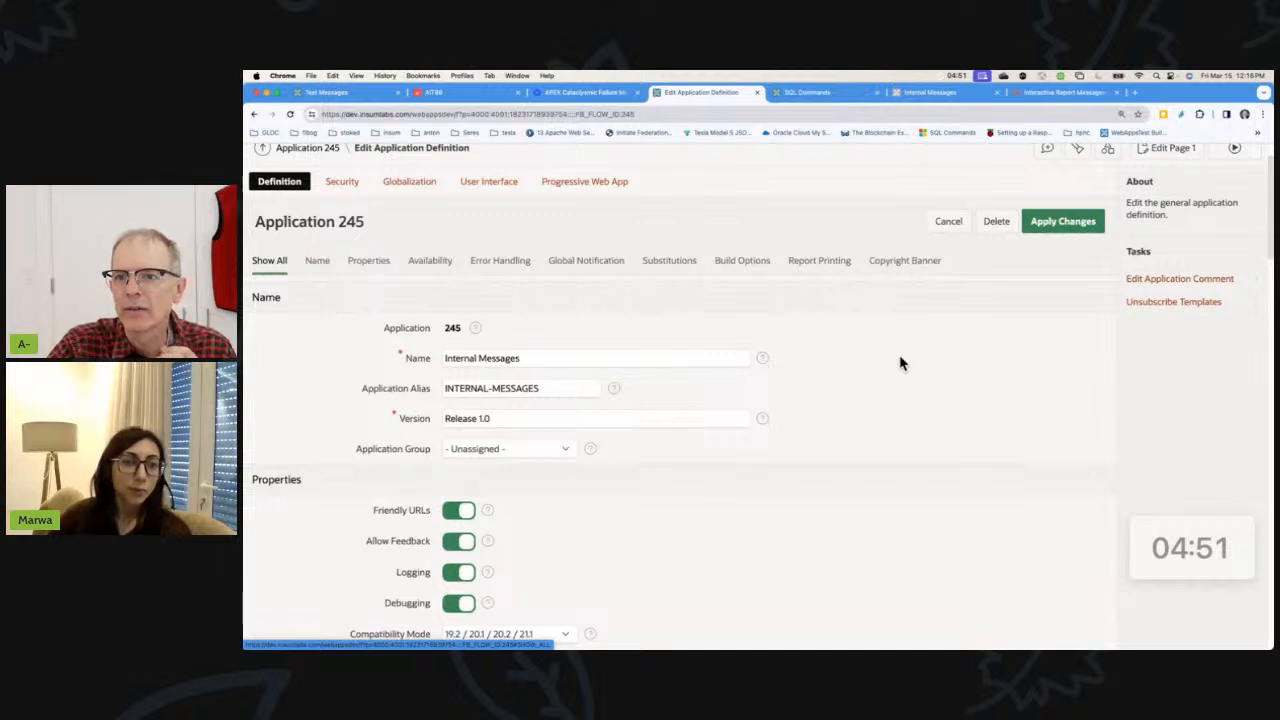
pyautogui.press('super+f')
pyautogui.write('ver')
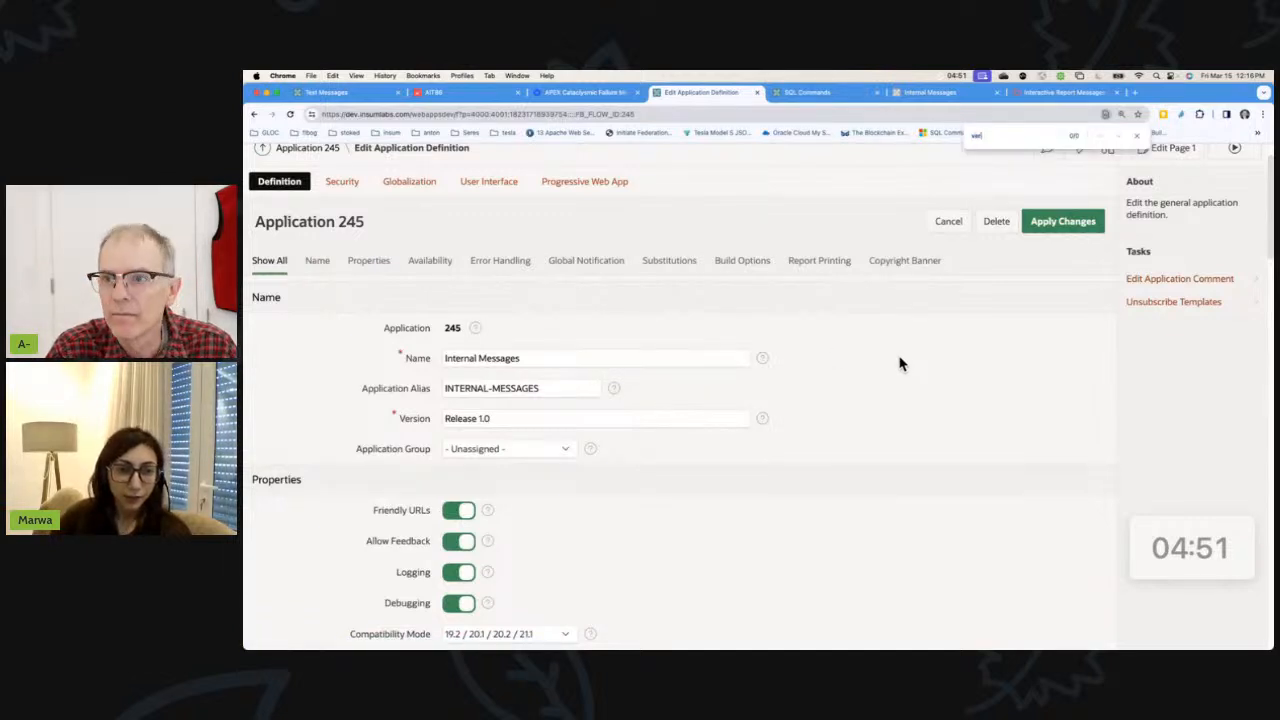
pyautogui.write('sion')
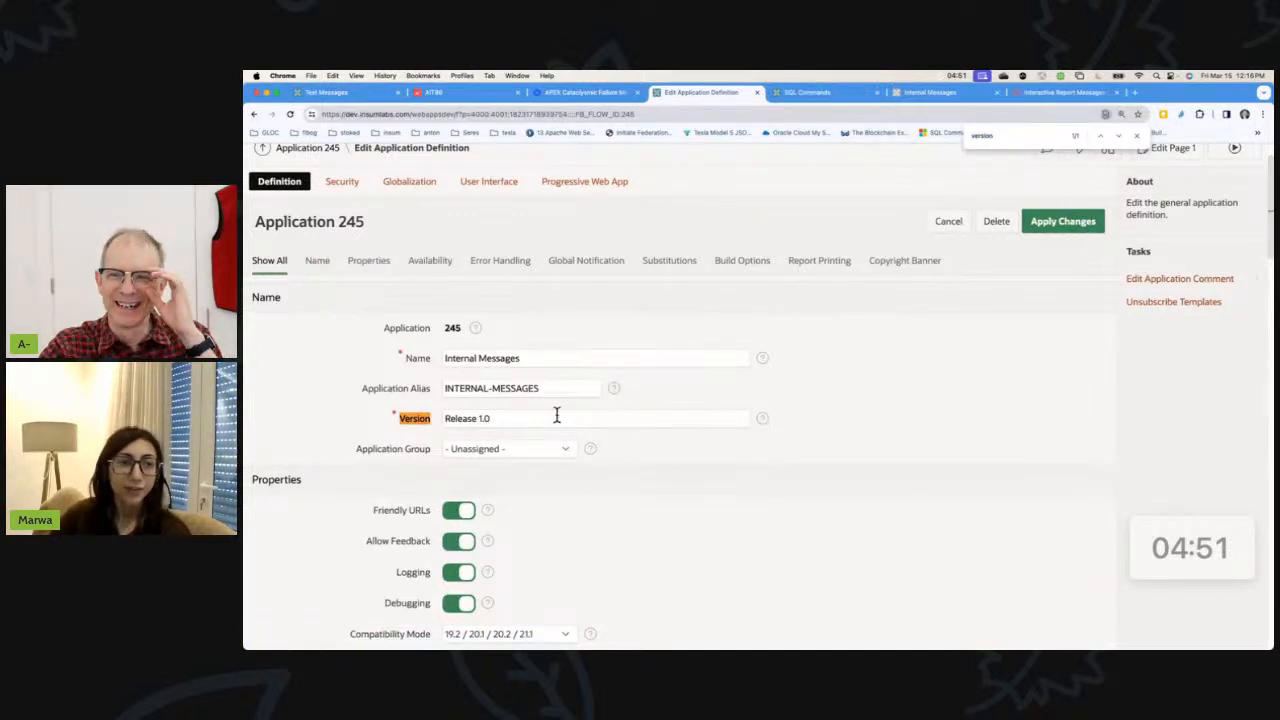
# - Read the help for Version 'Release 1.0', close it, and start editing page 1
pyautogui.doubleClick(555, 418)
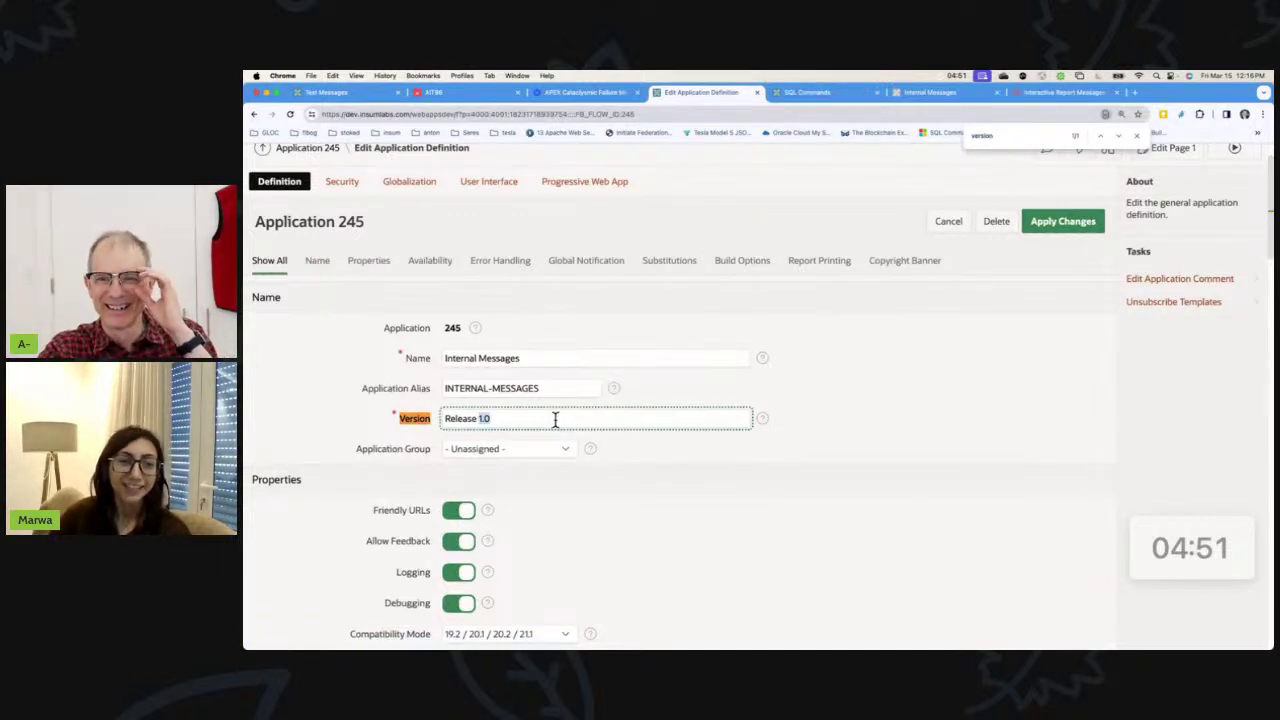
pyautogui.click(763, 419)
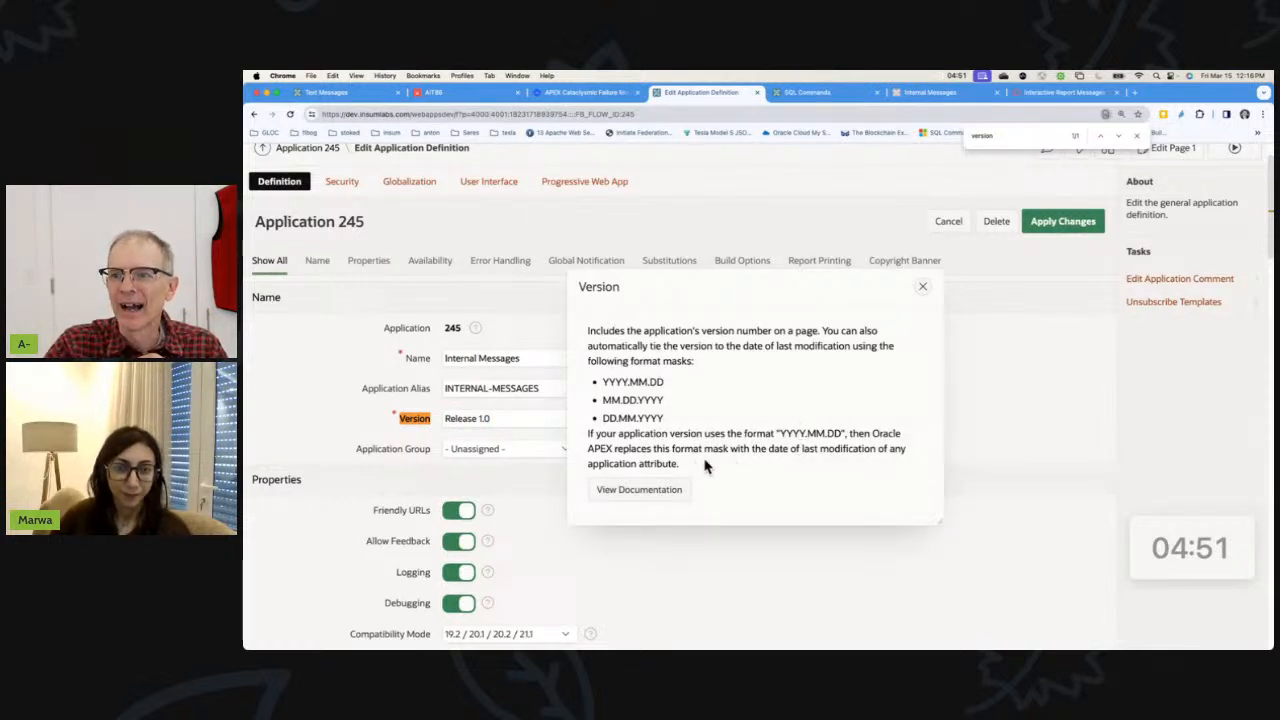
pyautogui.scroll(1, 758, 462)
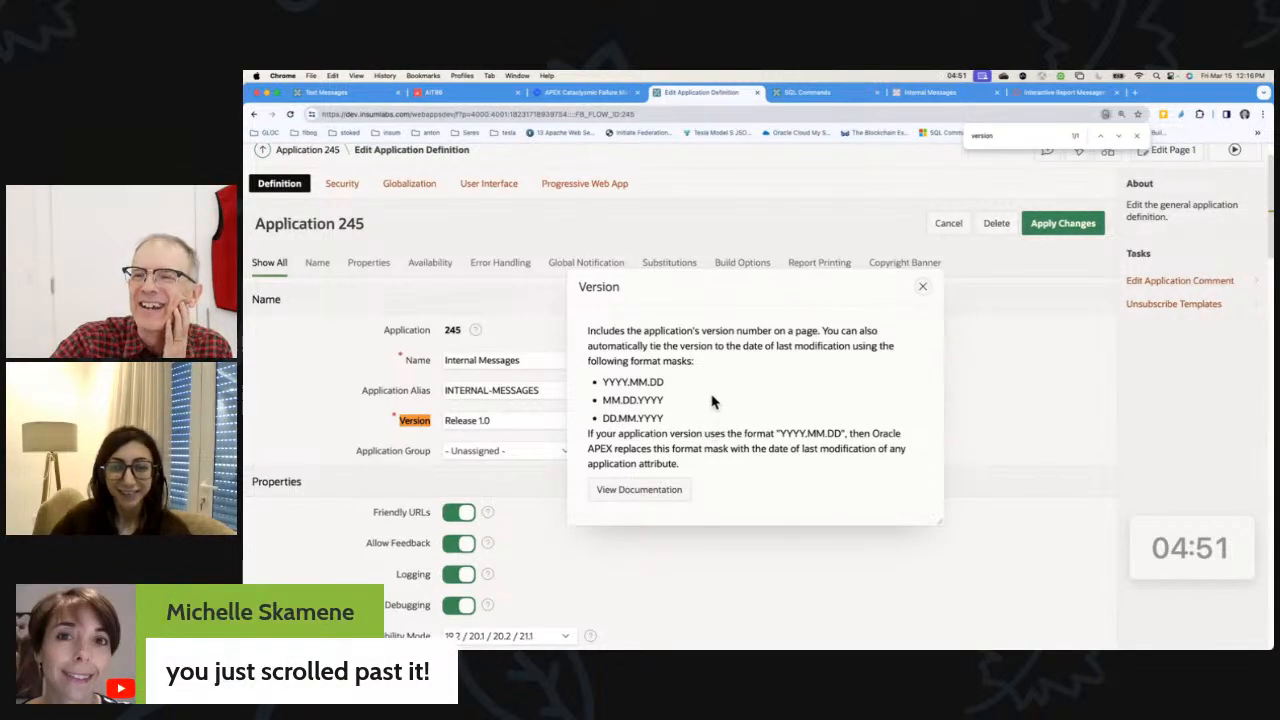
pyautogui.click(924, 289)
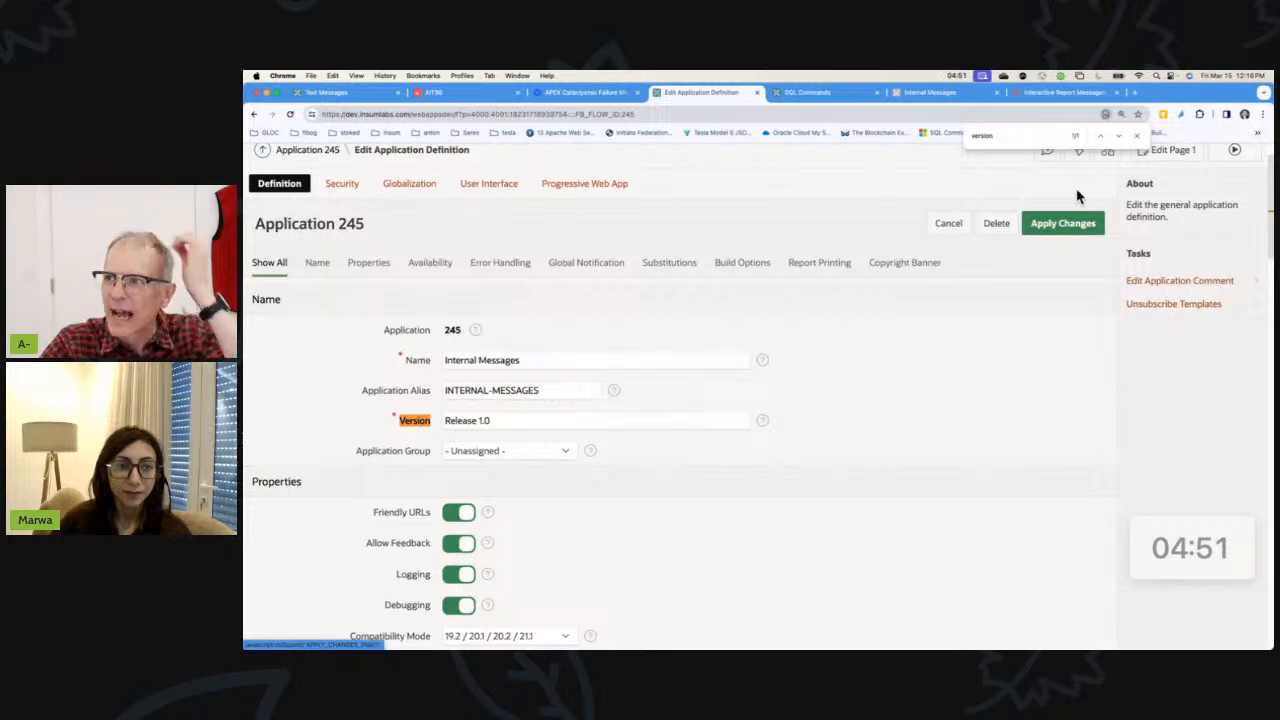
pyautogui.click(1172, 150)
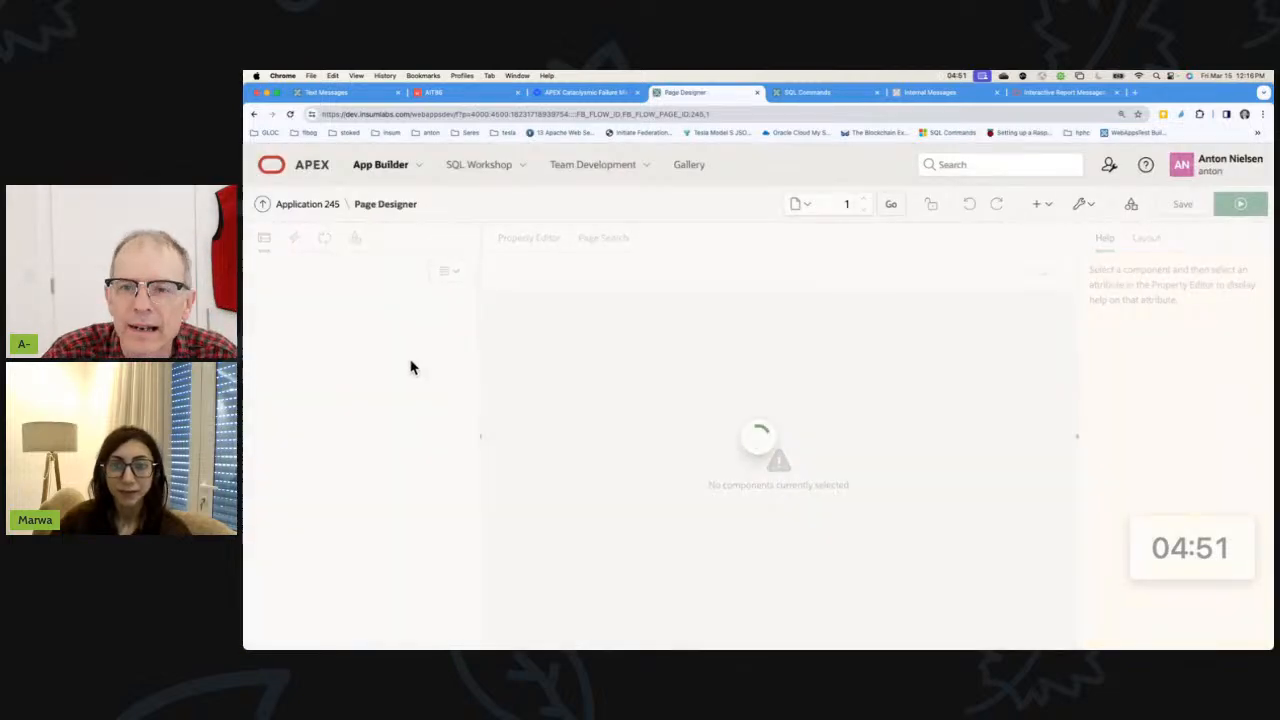
pyautogui.click(340, 355)
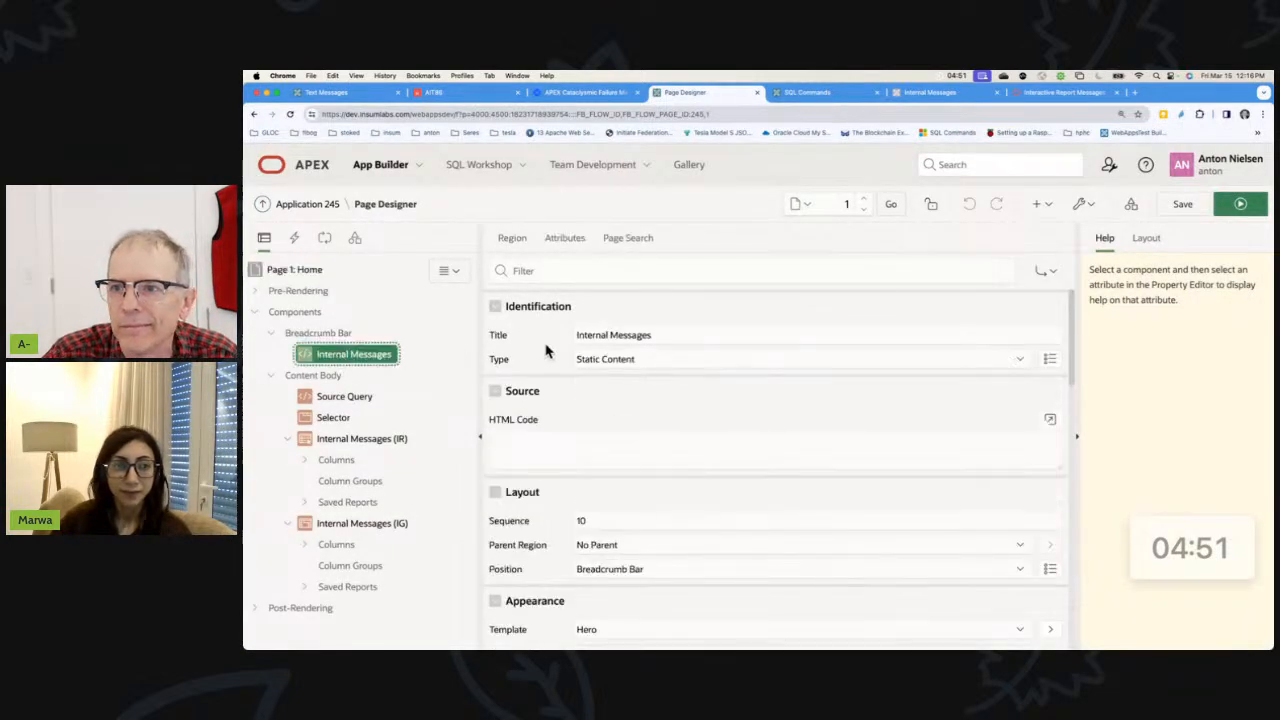
pyautogui.click(759, 330)
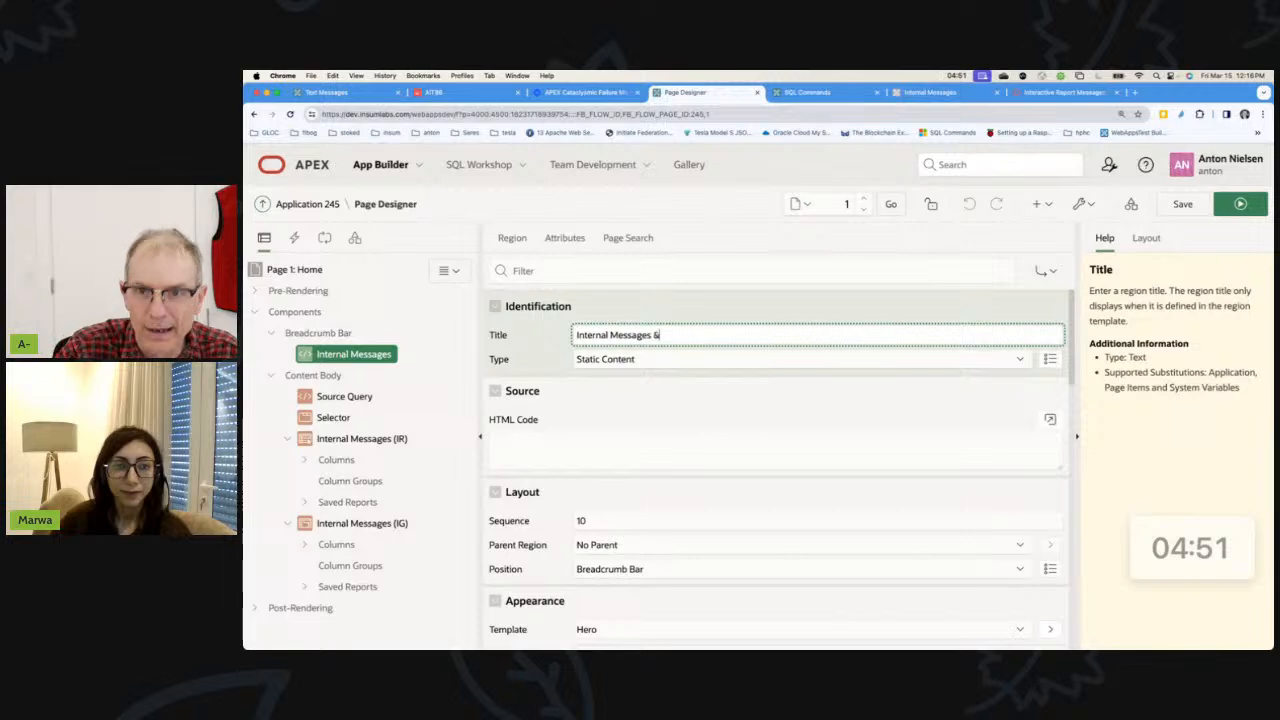
pyautogui.click(340, 397)
pyautogui.write('Source Query &APP_VERSI')
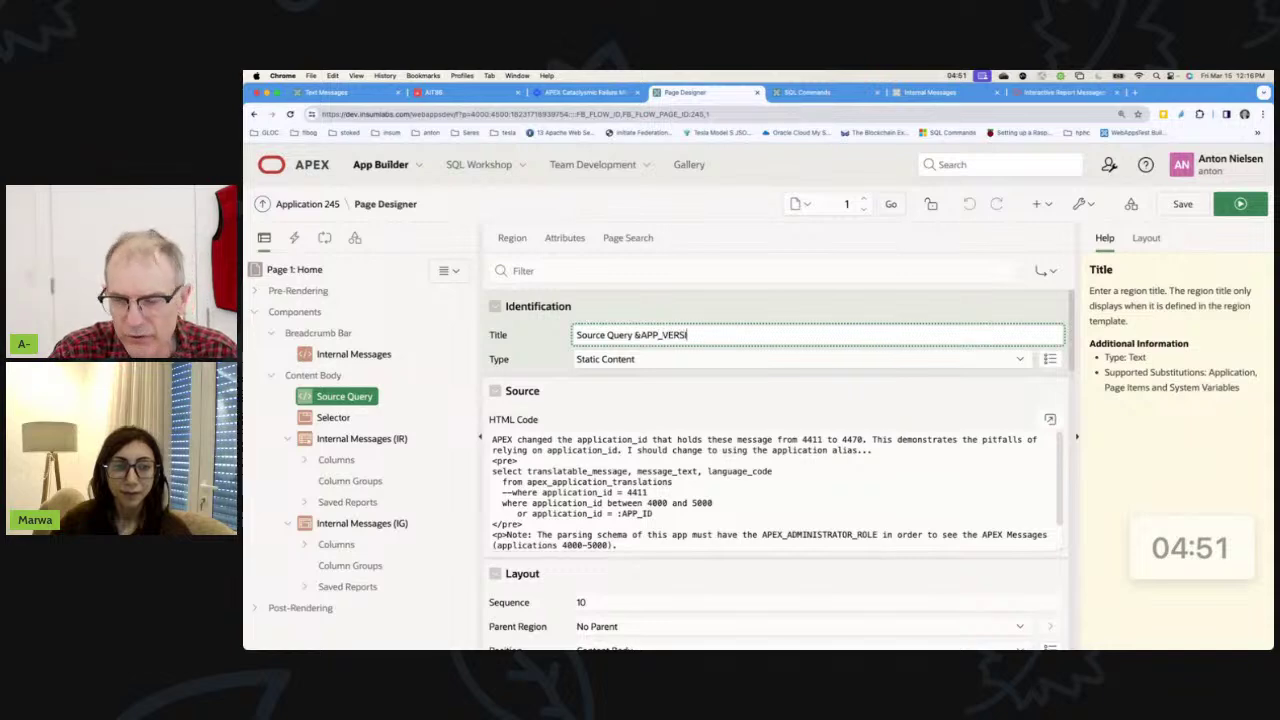
pyautogui.write('ON.')
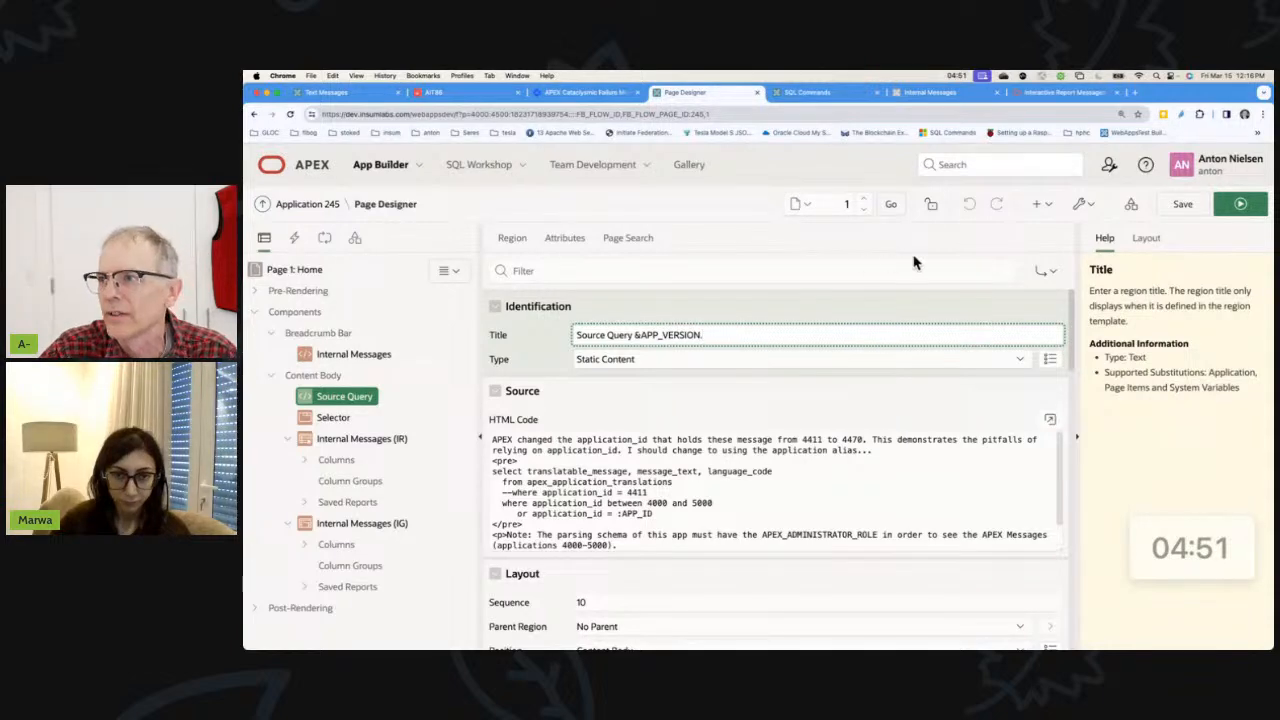
pyautogui.click(1238, 204)
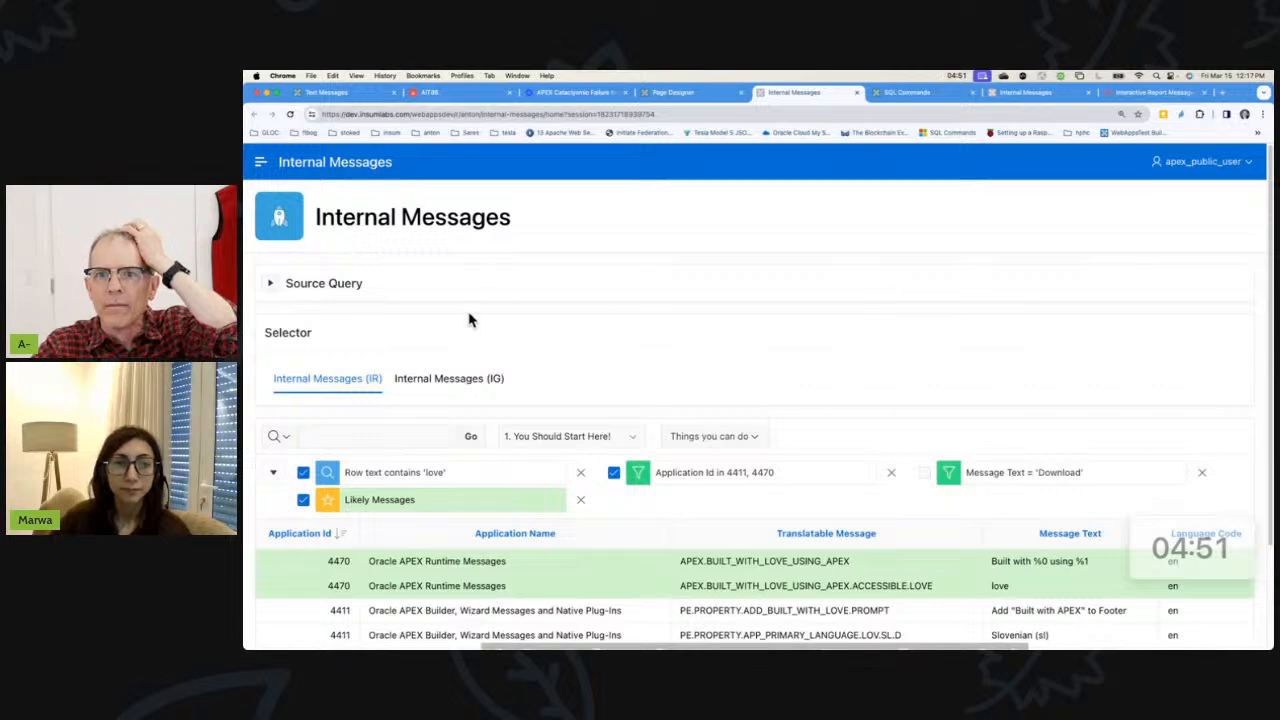
pyautogui.click(684, 93)
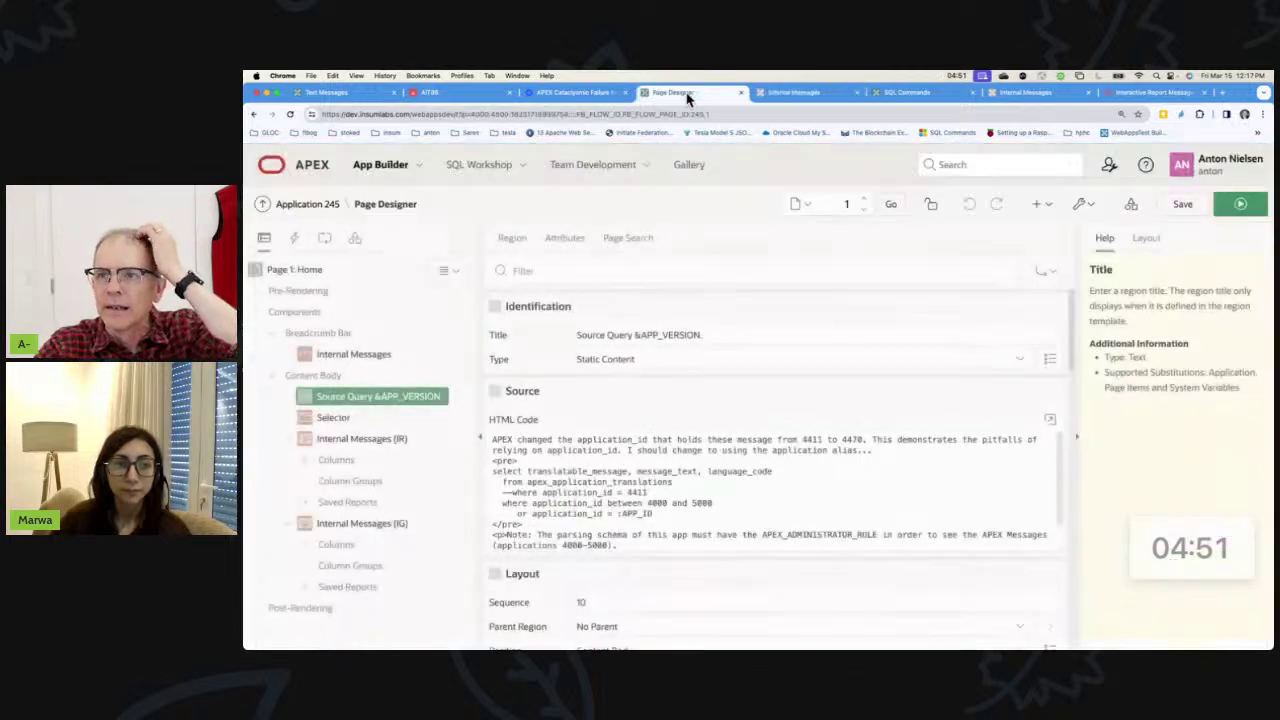
pyautogui.click(668, 334)
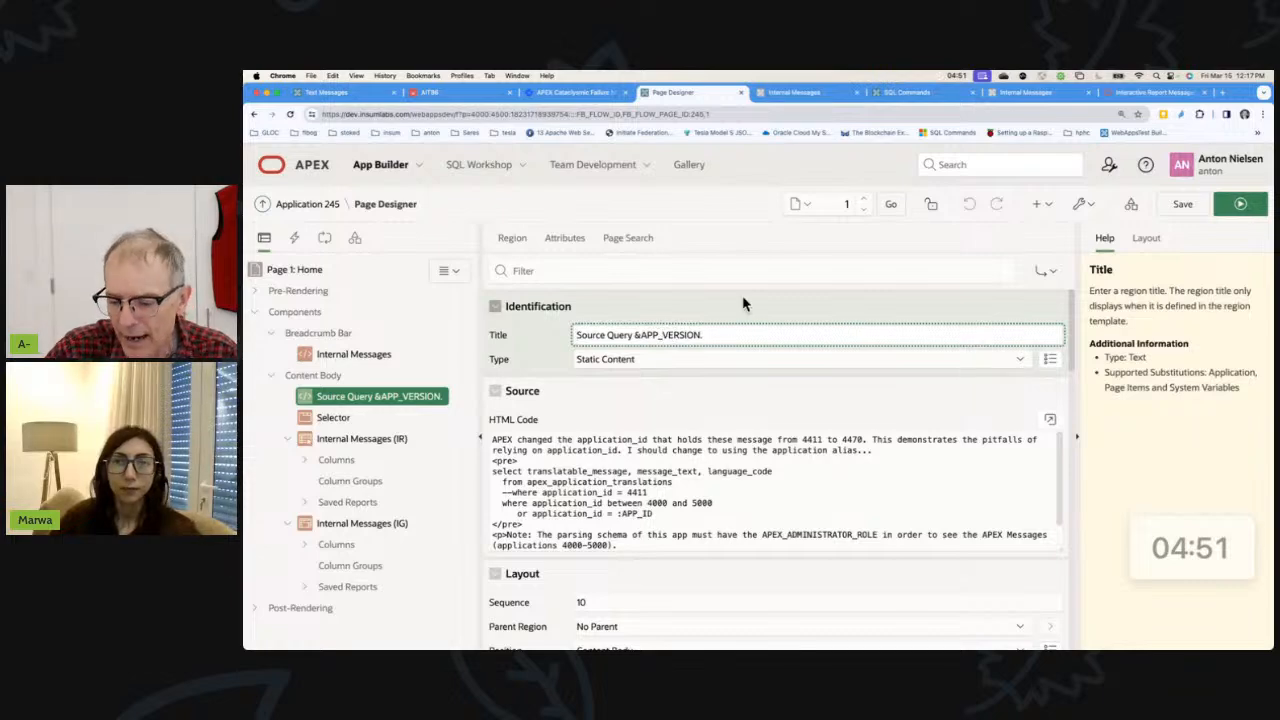
pyautogui.press('BackSpace')
pyautogui.press('BackSpace')
pyautogui.press('BackSpace')
pyautogui.click(1240, 203)
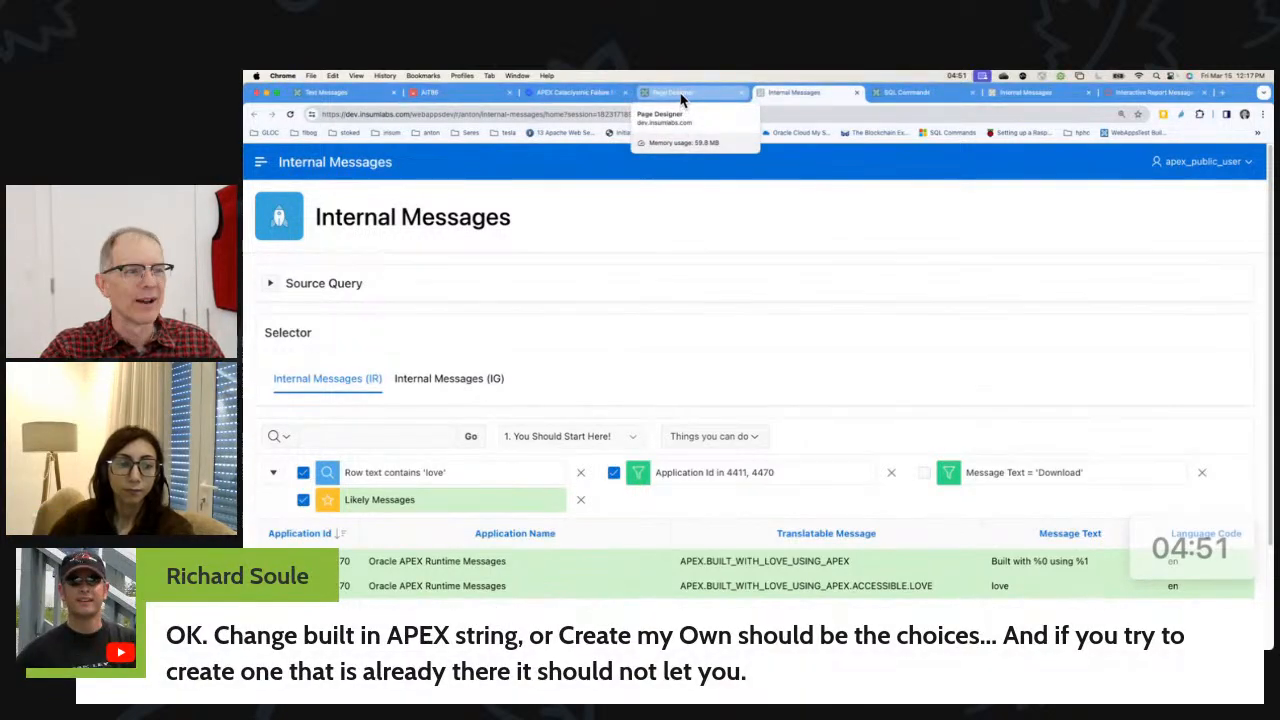
pyautogui.click(681, 98)
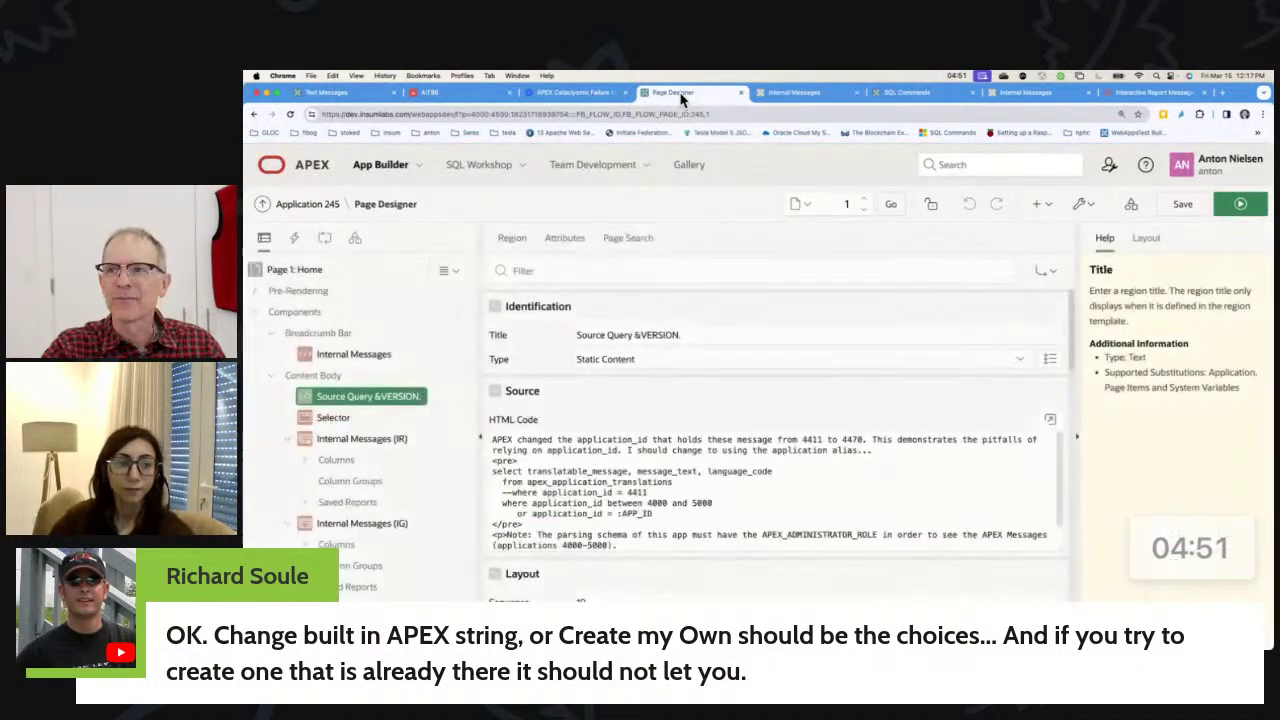
pyautogui.click(772, 94)
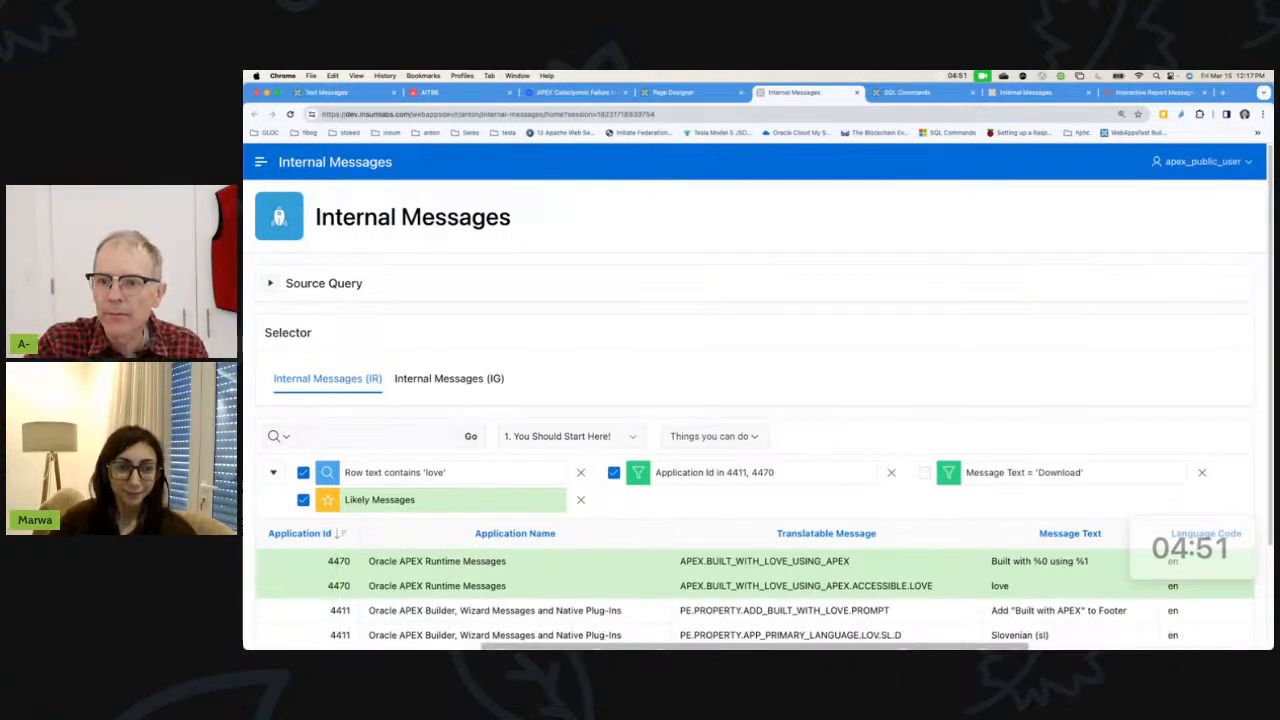
pyautogui.scroll(-2, 358, 591)
pyautogui.scroll(-2, 563, 477)
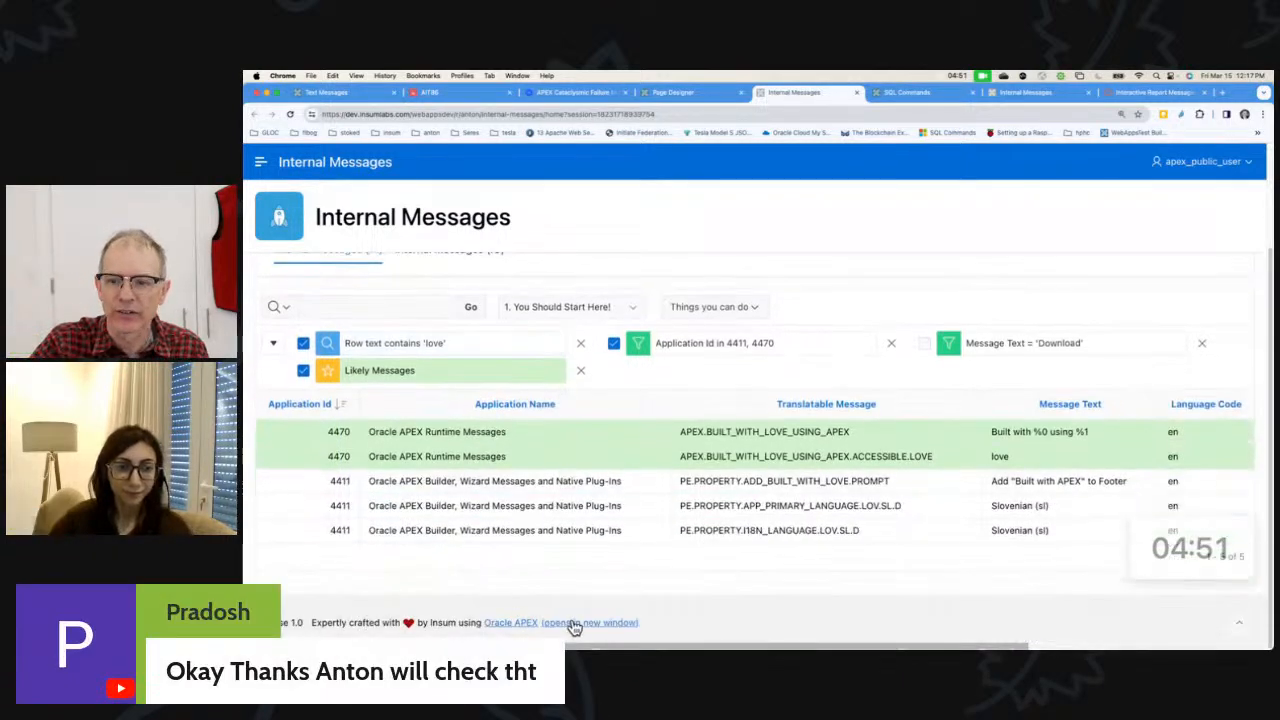
# - Highlight the 'Expertly crafted with… Oracle APEX' footer credit beside Release 1.0, twice
pyautogui.moveTo(568, 638); pyautogui.dragTo(308, 628)
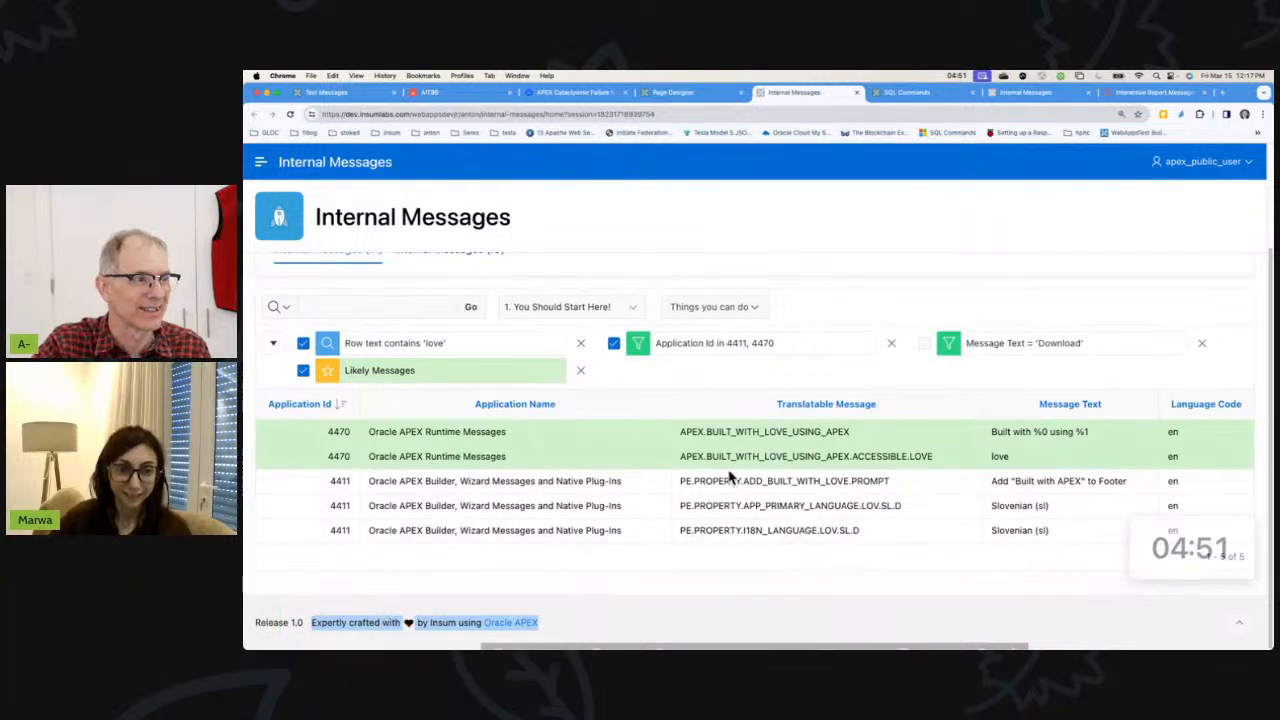
pyautogui.click(604, 632)
pyautogui.moveTo(525, 625); pyautogui.dragTo(320, 634)
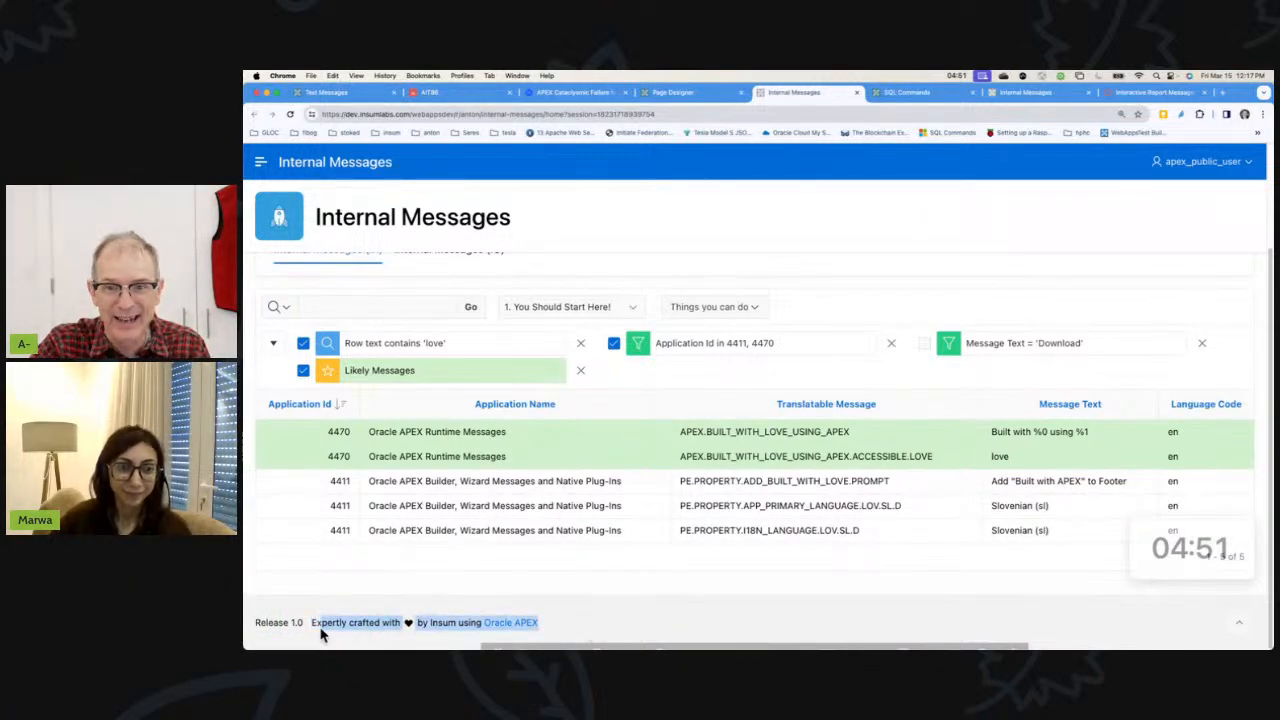
pyautogui.click(314, 630)
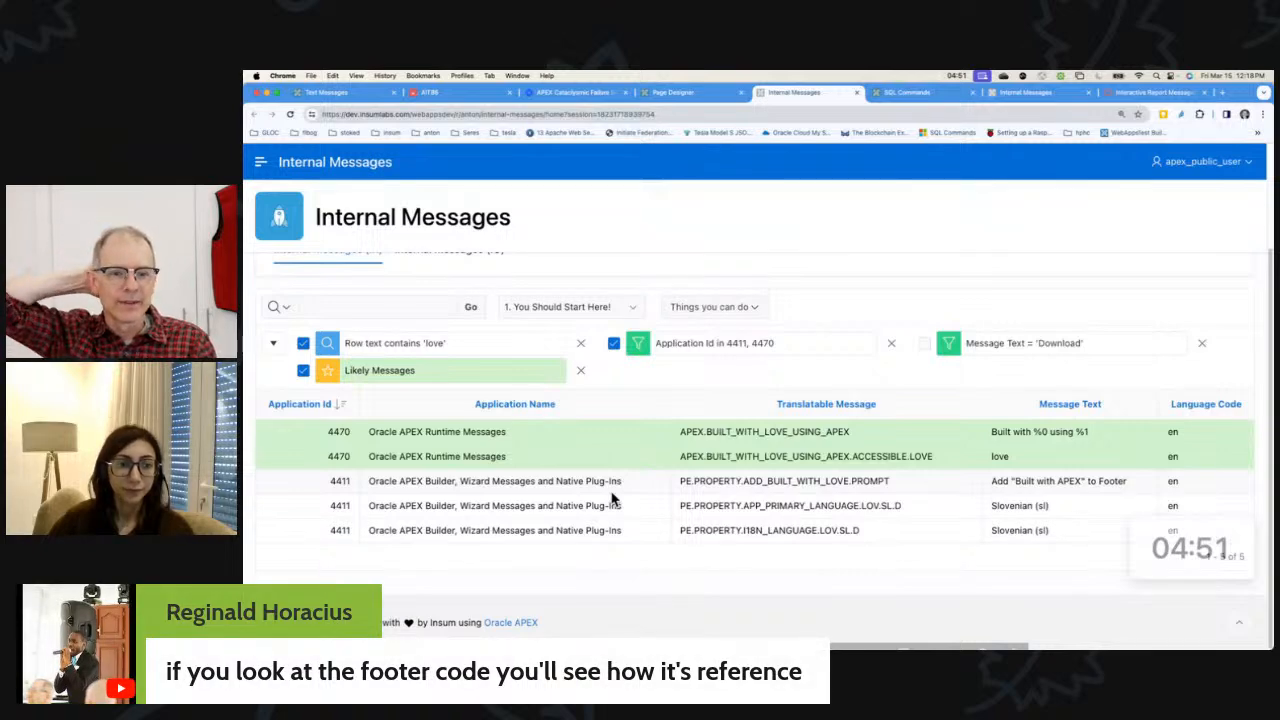
# - From Shared Components > Templates, bring up the Standard page template for editing
pyautogui.click(694, 92)
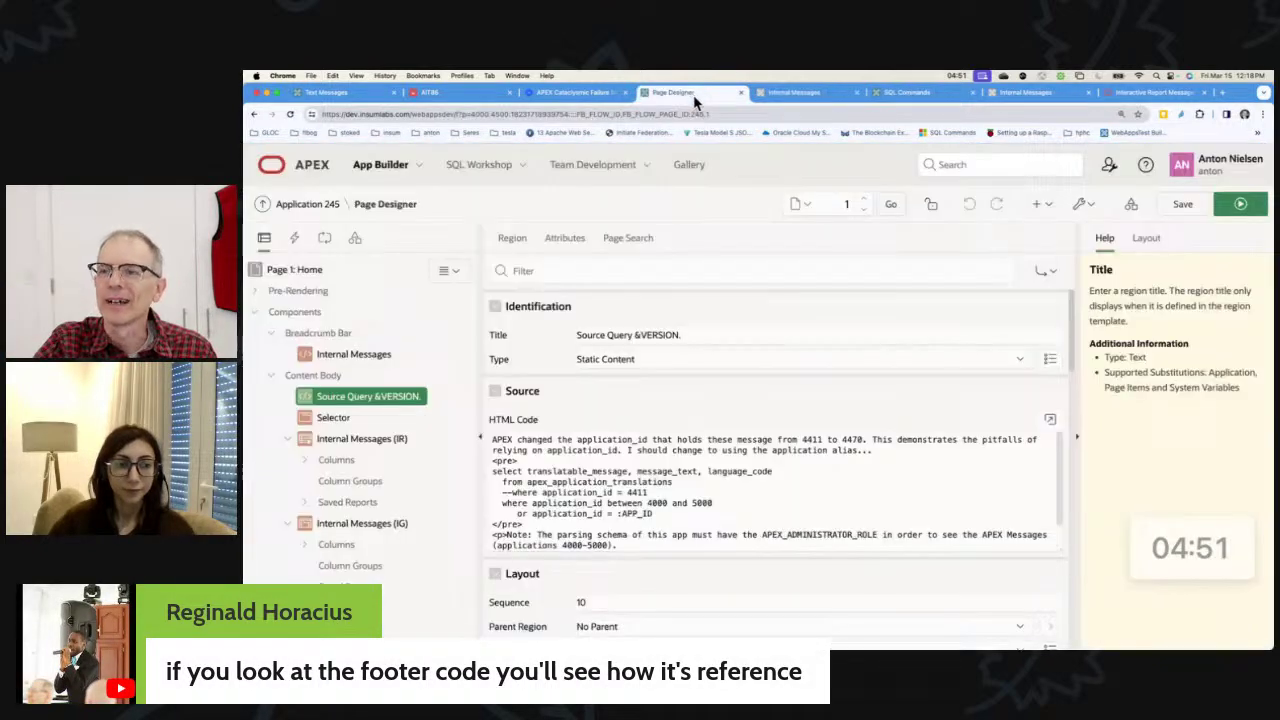
pyautogui.click(1131, 204)
pyautogui.scroll(-2, 623, 505)
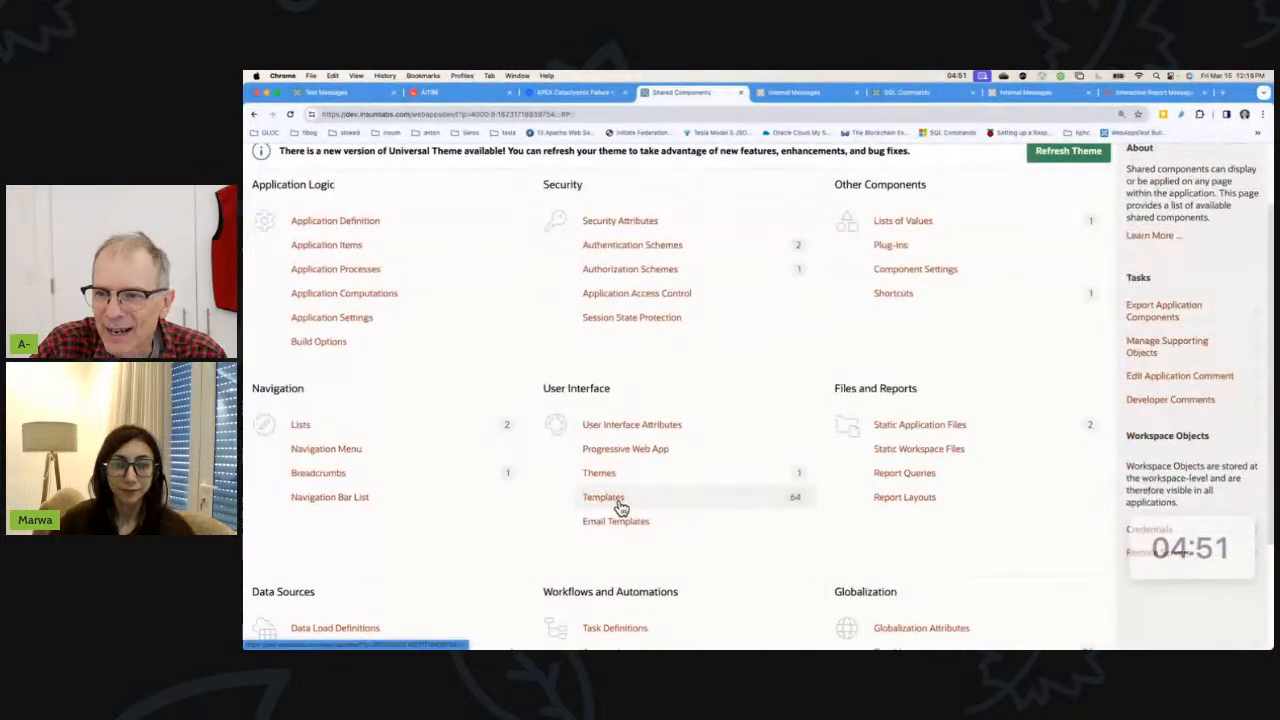
pyautogui.click(621, 502)
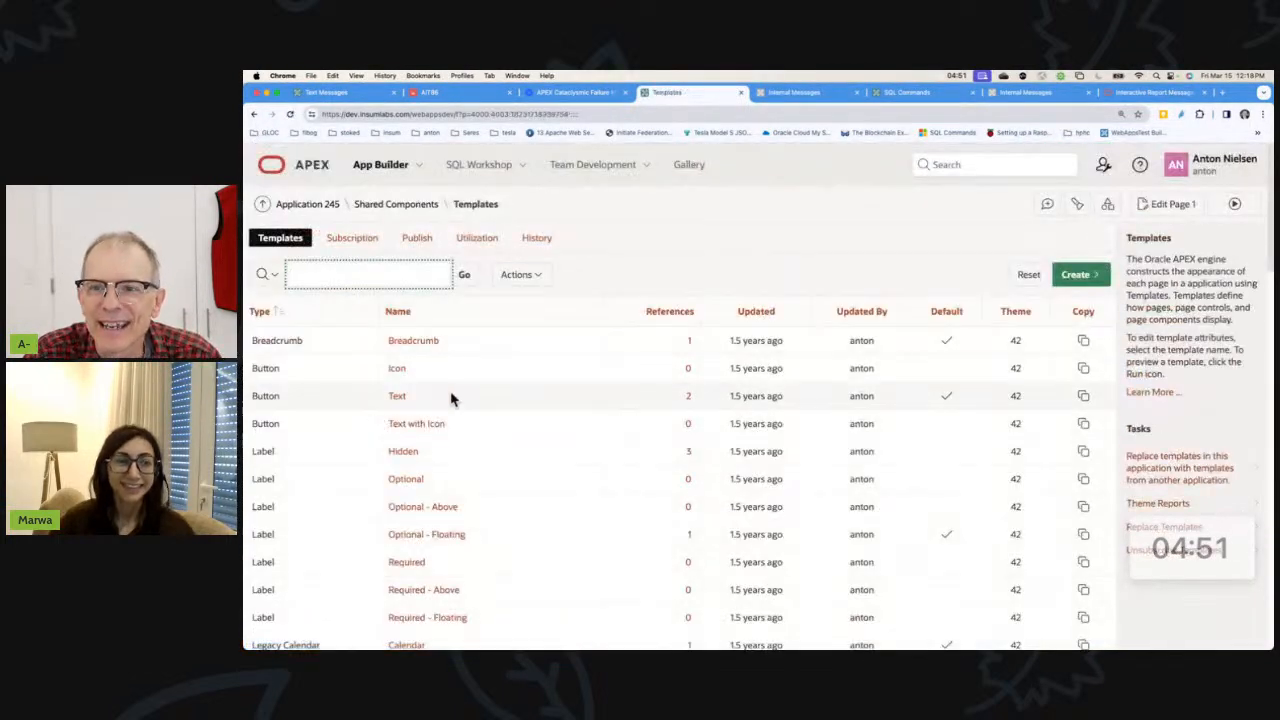
pyautogui.scroll(-2, 455, 435)
pyautogui.scroll(-3, 448, 428)
pyautogui.scroll(-5, 447, 428)
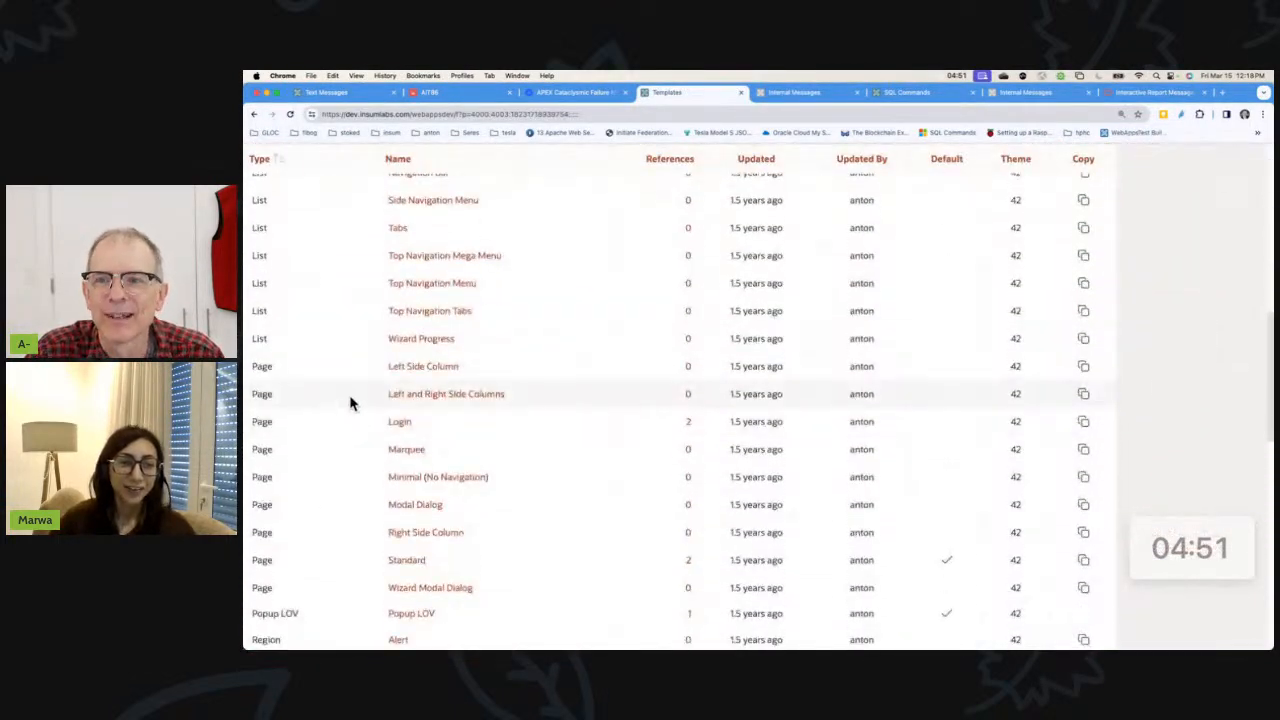
pyautogui.click(405, 561)
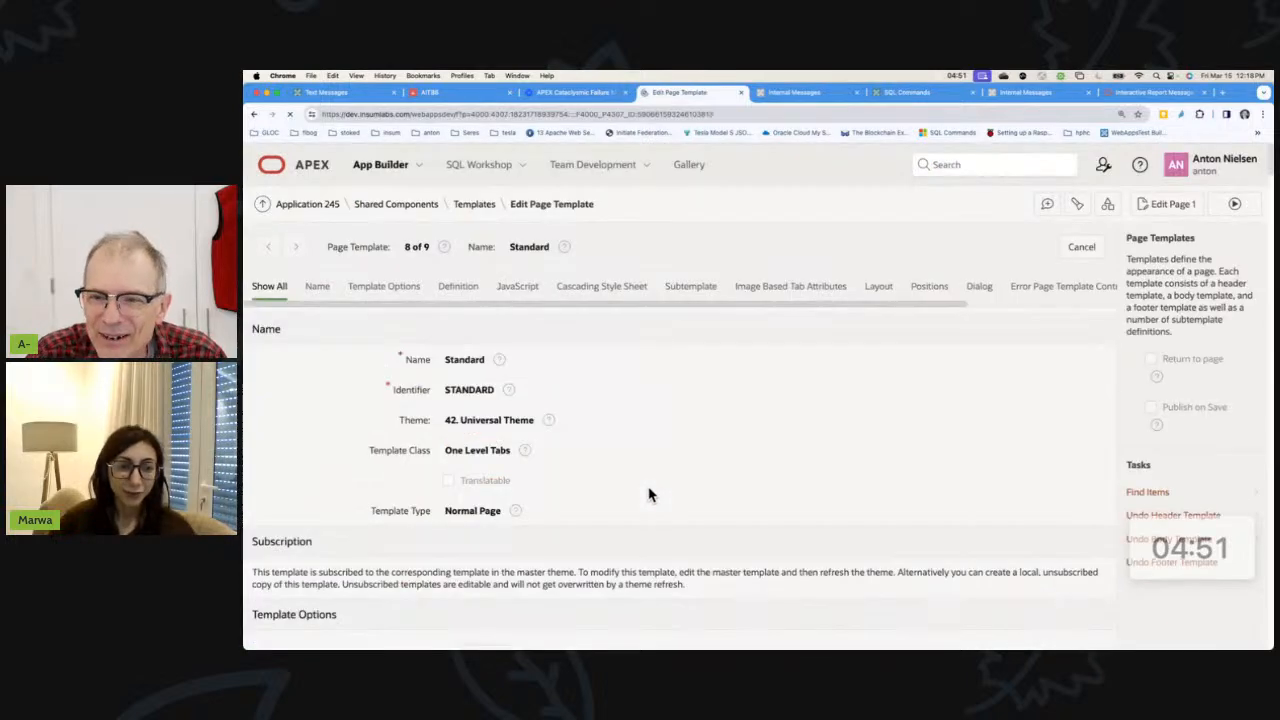
pyautogui.scroll(-10, 650, 491)
pyautogui.scroll(-15, 645, 490)
pyautogui.scroll(5, 645, 490)
pyautogui.scroll(3, 645, 490)
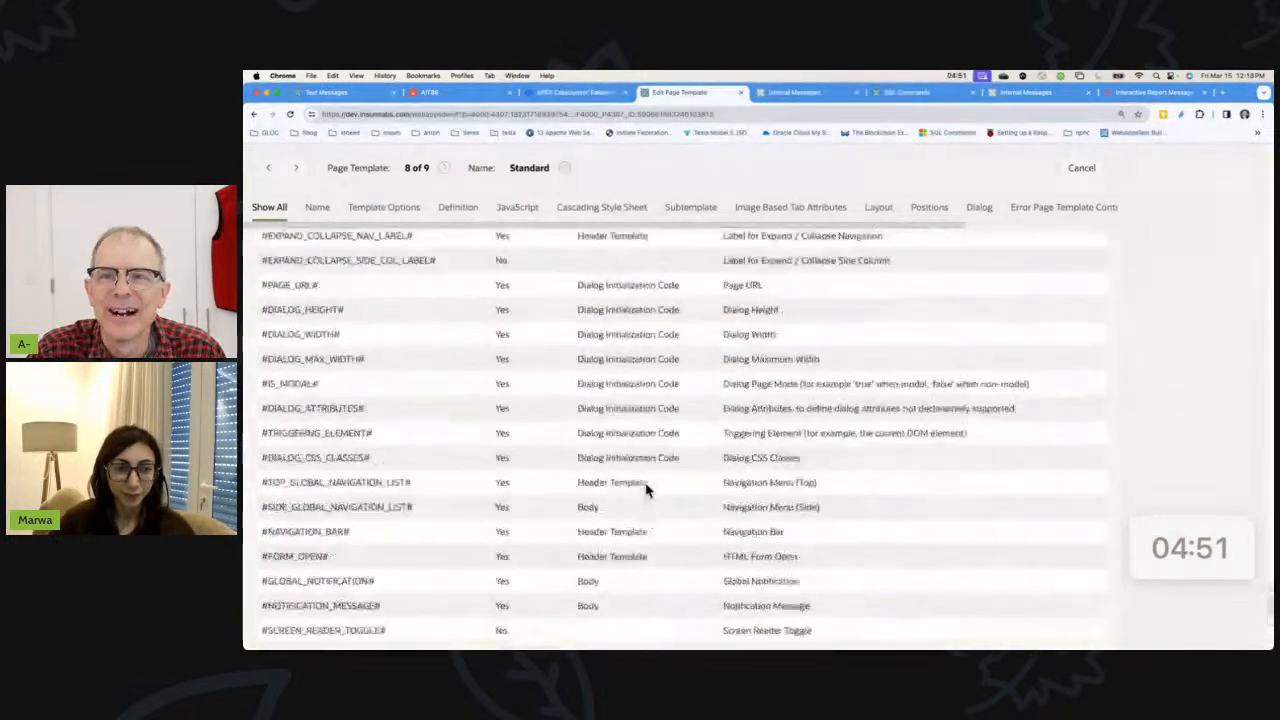
pyautogui.scroll(3, 645, 490)
pyautogui.scroll(3, 645, 490)
pyautogui.scroll(3, 645, 490)
pyautogui.scroll(3, 645, 490)
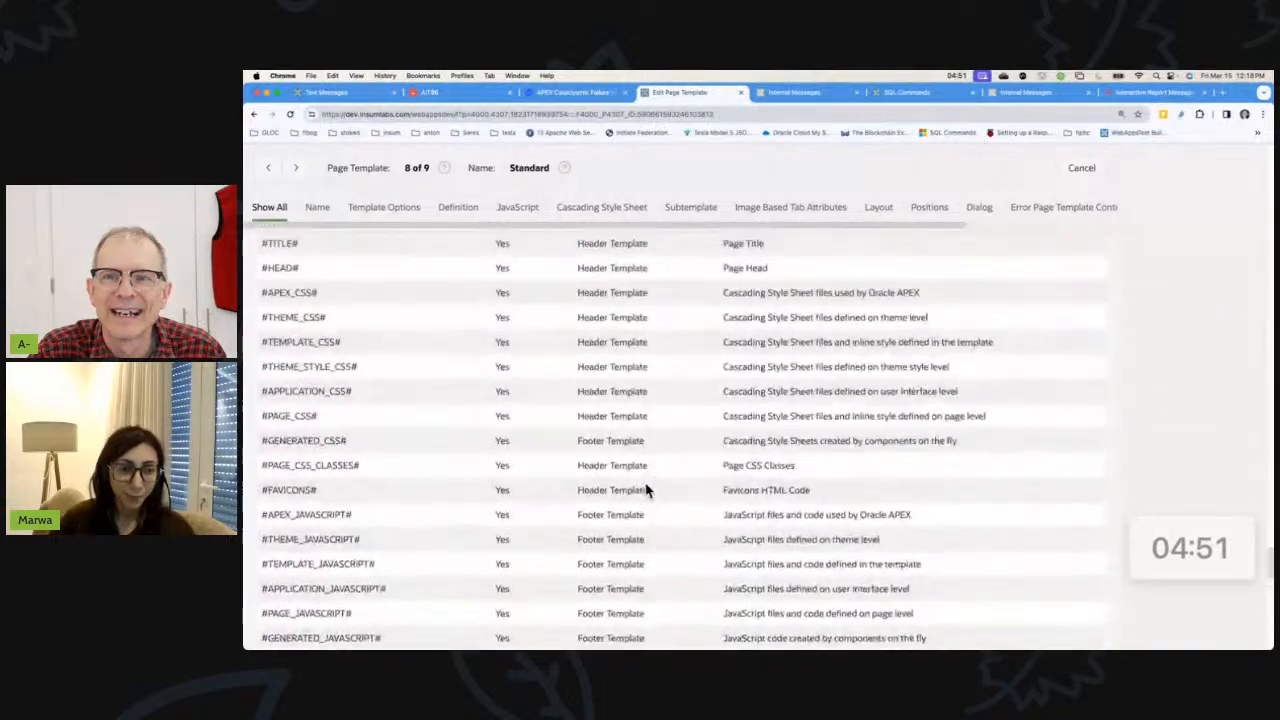
pyautogui.scroll(3, 645, 490)
pyautogui.scroll(3, 645, 490)
pyautogui.scroll(3, 645, 490)
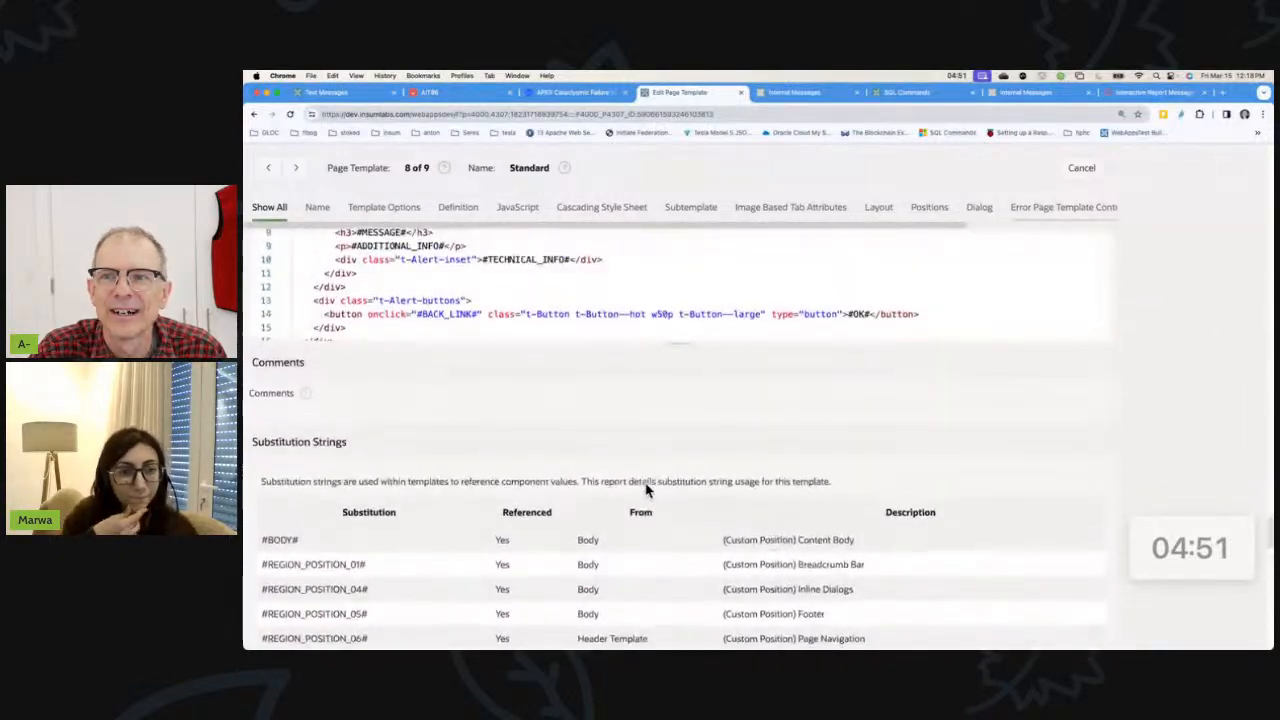
pyautogui.scroll(1, 645, 490)
pyautogui.scroll(3, 645, 490)
pyautogui.scroll(3, 645, 490)
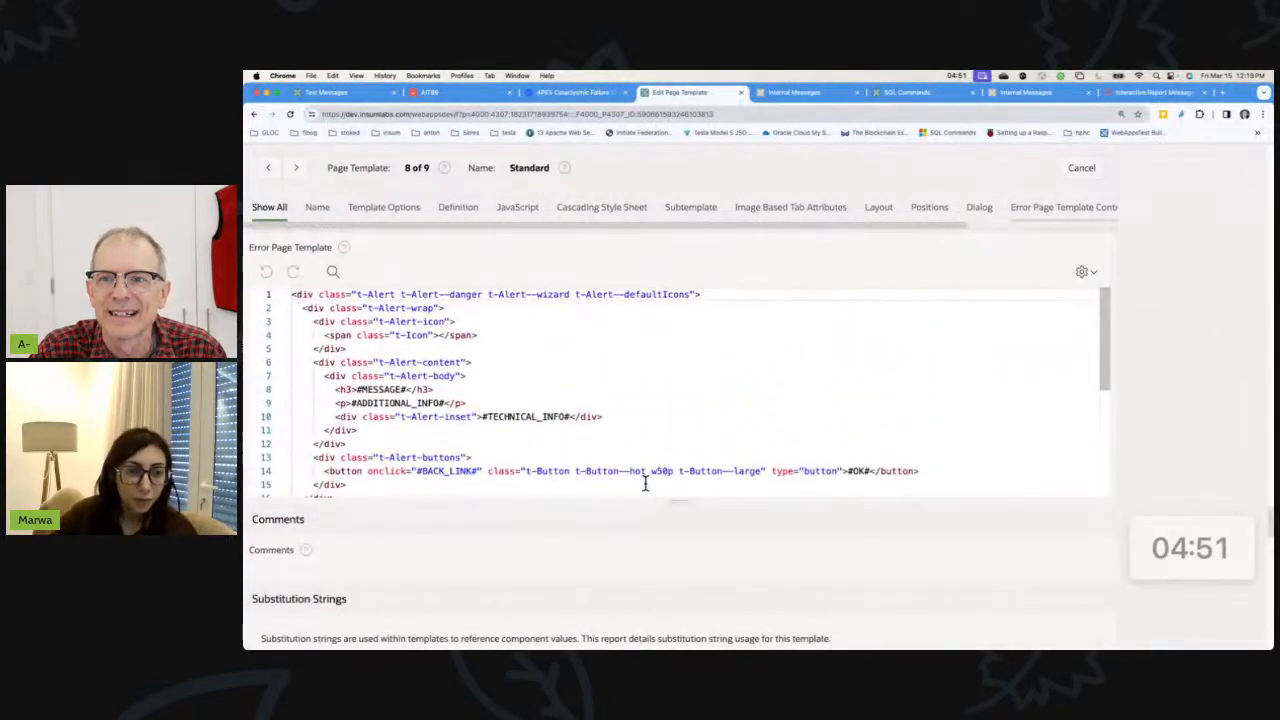
# - Inspect the template's error, body and head markup to find the #APP_VERSION# footer line
pyautogui.click(677, 408)
pyautogui.scroll(-1, 677, 408)
pyautogui.scroll(-1, 677, 408)
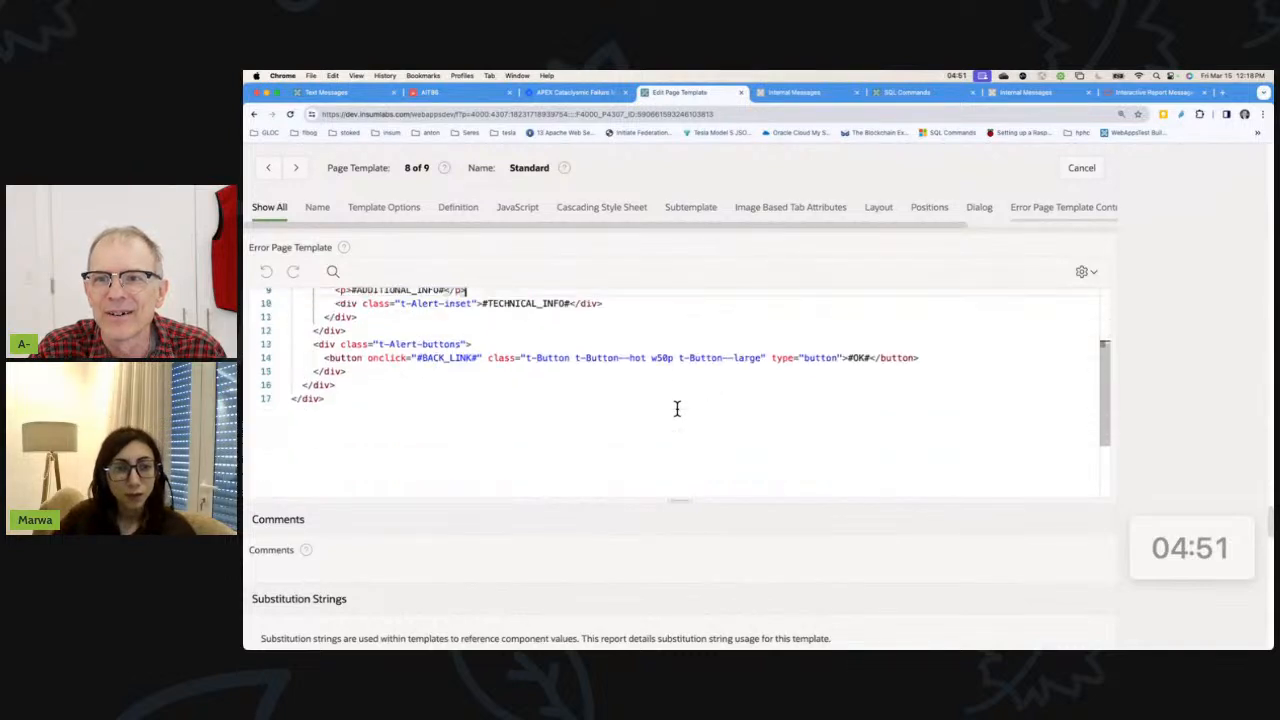
pyautogui.scroll(1, 677, 408)
pyautogui.scroll(1, 677, 408)
pyautogui.scroll(1, 677, 408)
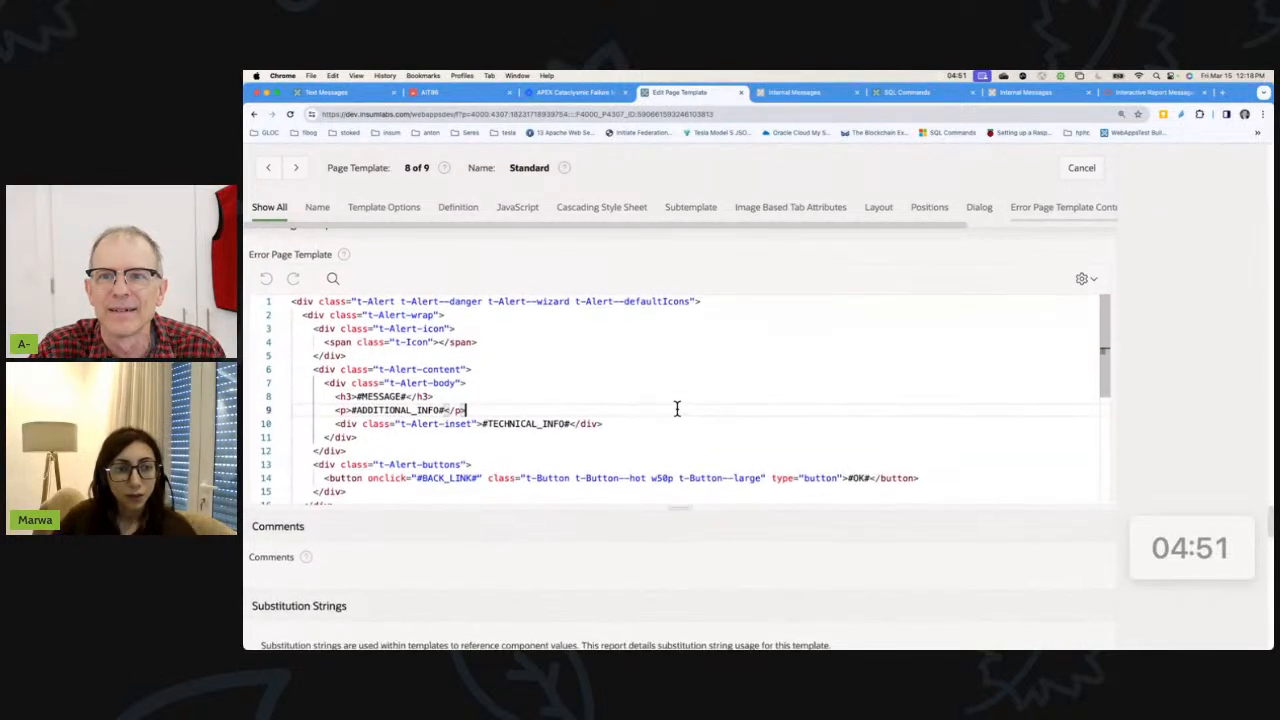
pyautogui.scroll(1, 677, 408)
pyautogui.scroll(3, 677, 408)
pyautogui.scroll(3, 677, 408)
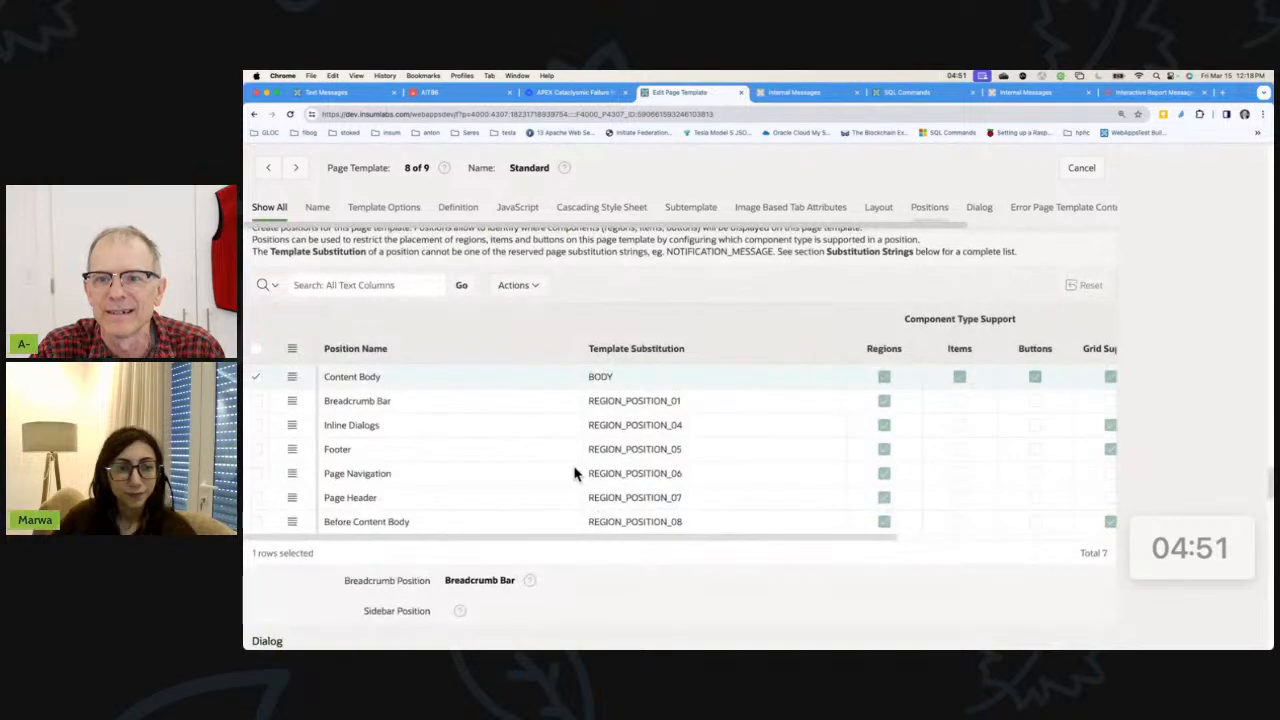
pyautogui.scroll(-1, 737, 506)
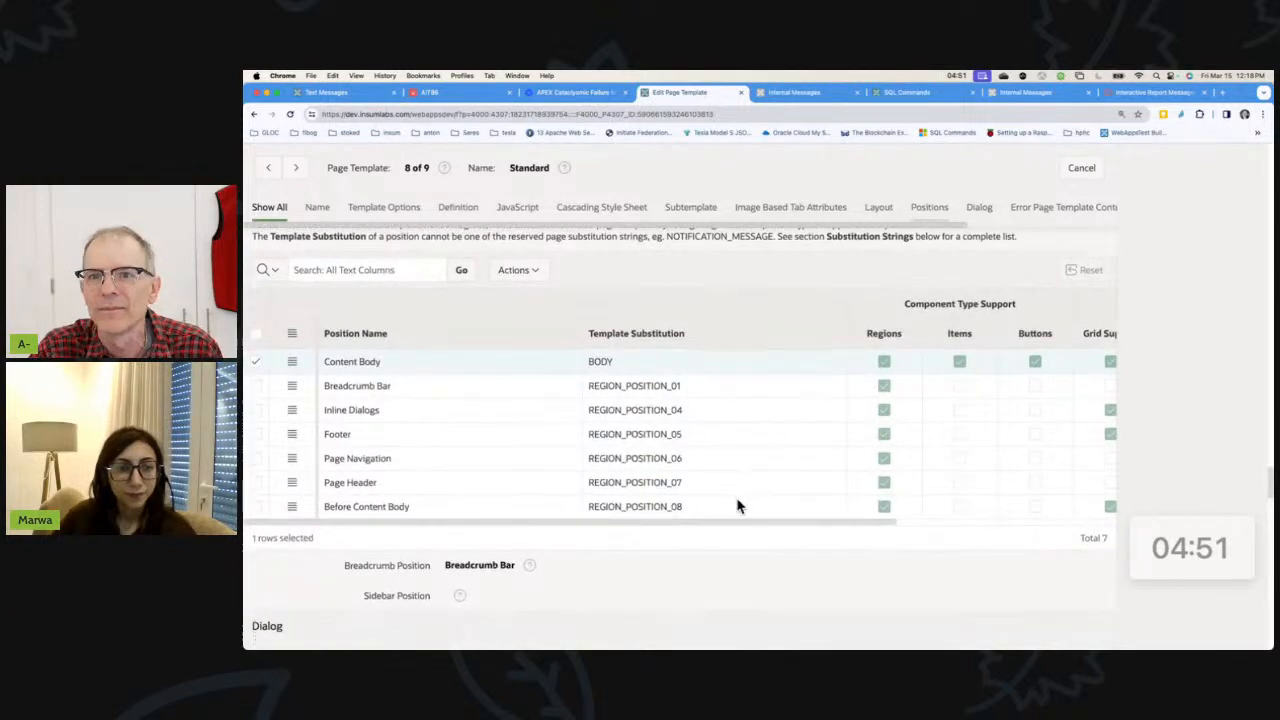
pyautogui.scroll(-1, 737, 549)
pyautogui.scroll(-2, 737, 549)
pyautogui.scroll(-2, 738, 550)
pyautogui.scroll(-2, 737, 550)
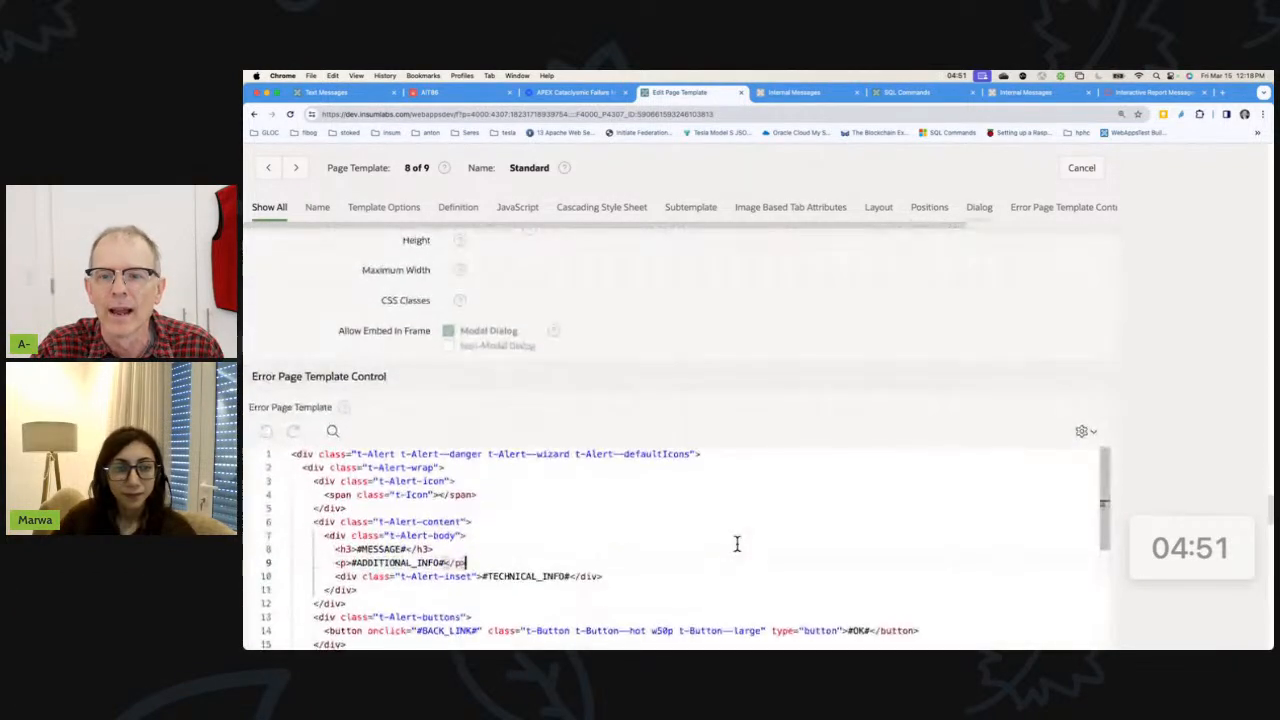
pyautogui.scroll(-2, 737, 543)
pyautogui.scroll(-3, 737, 543)
pyautogui.scroll(-5, 851, 514)
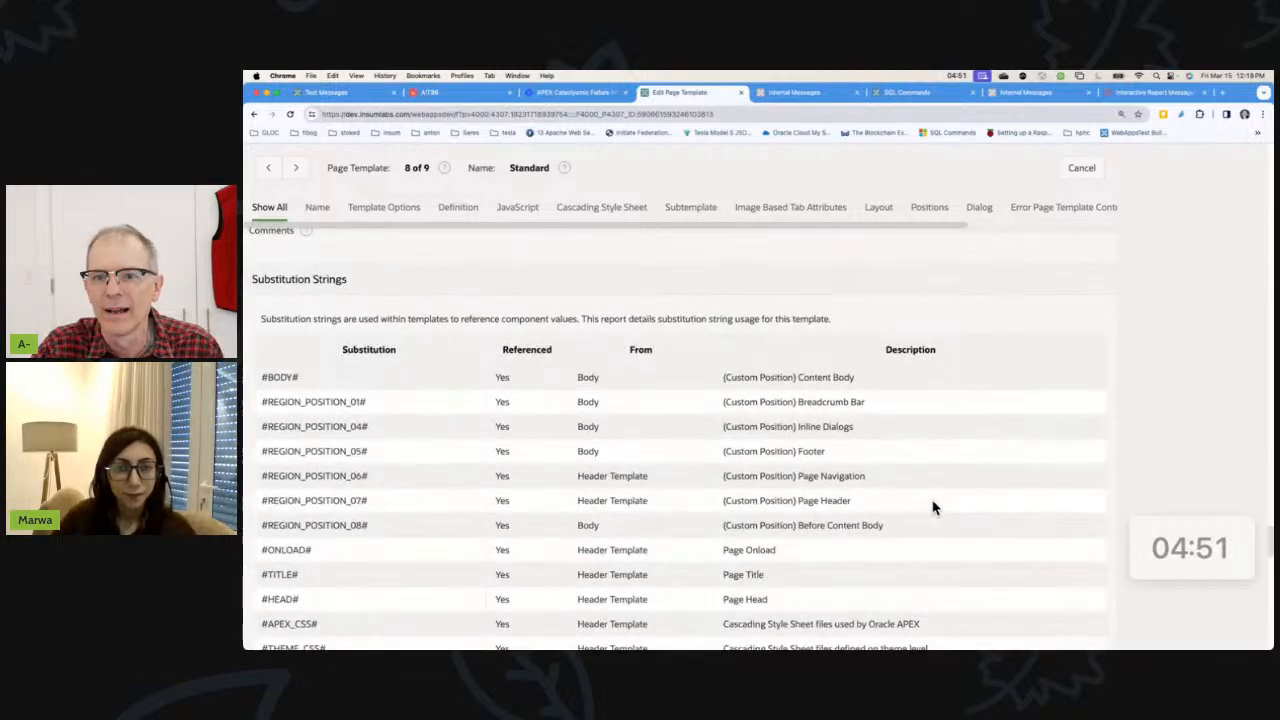
pyautogui.scroll(-5, 933, 507)
pyautogui.scroll(-5, 933, 506)
pyautogui.scroll(-5, 935, 503)
pyautogui.scroll(5, 935, 503)
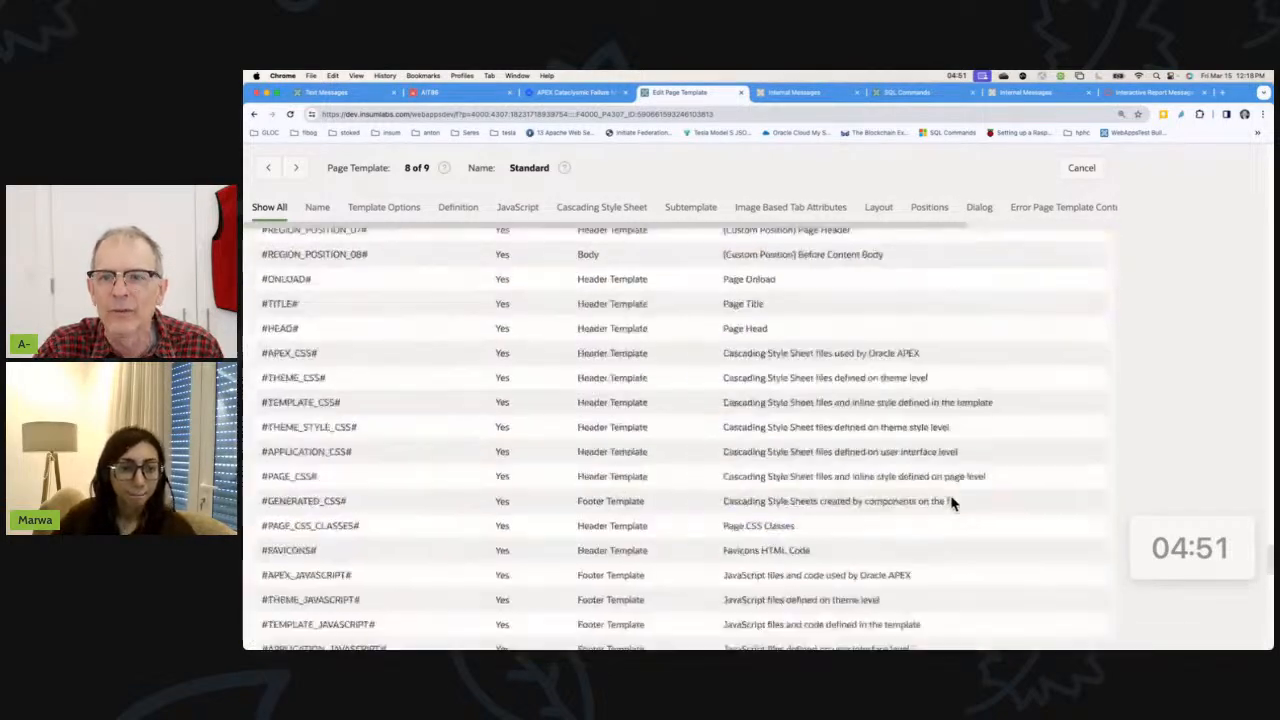
pyautogui.scroll(5, 940, 500)
pyautogui.scroll(-1, 950, 490)
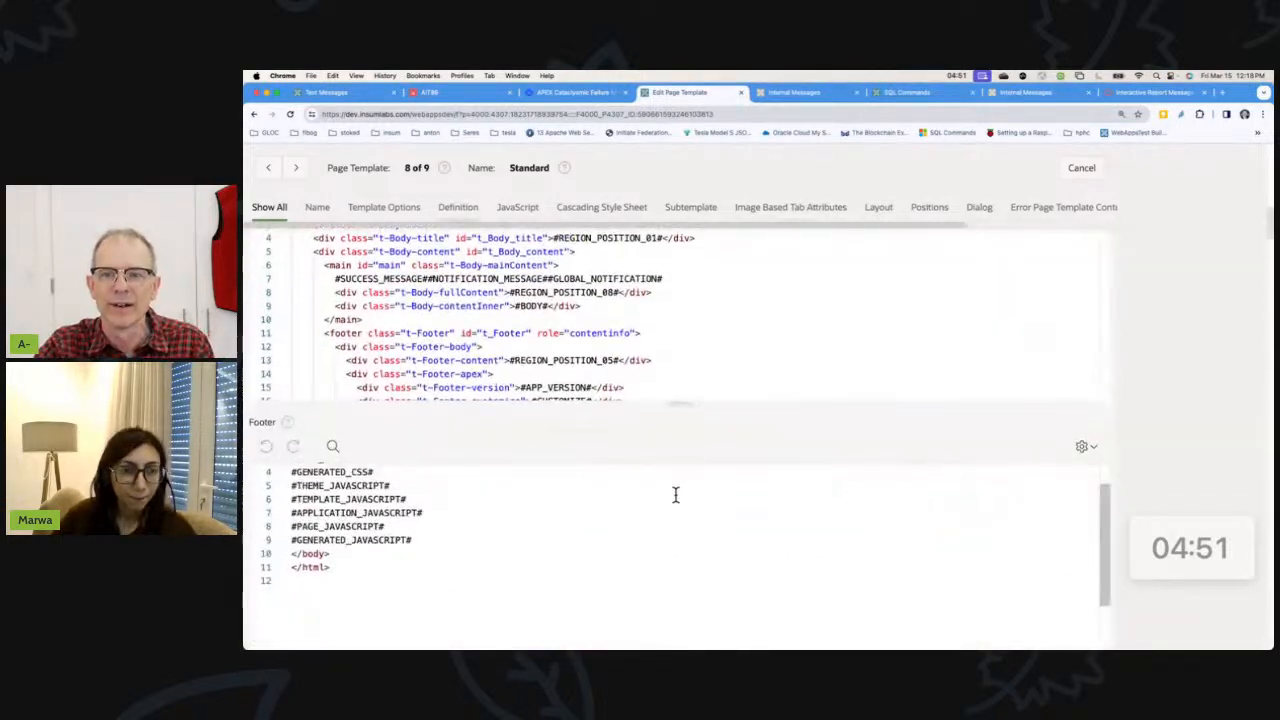
pyautogui.scroll(2, 432, 517)
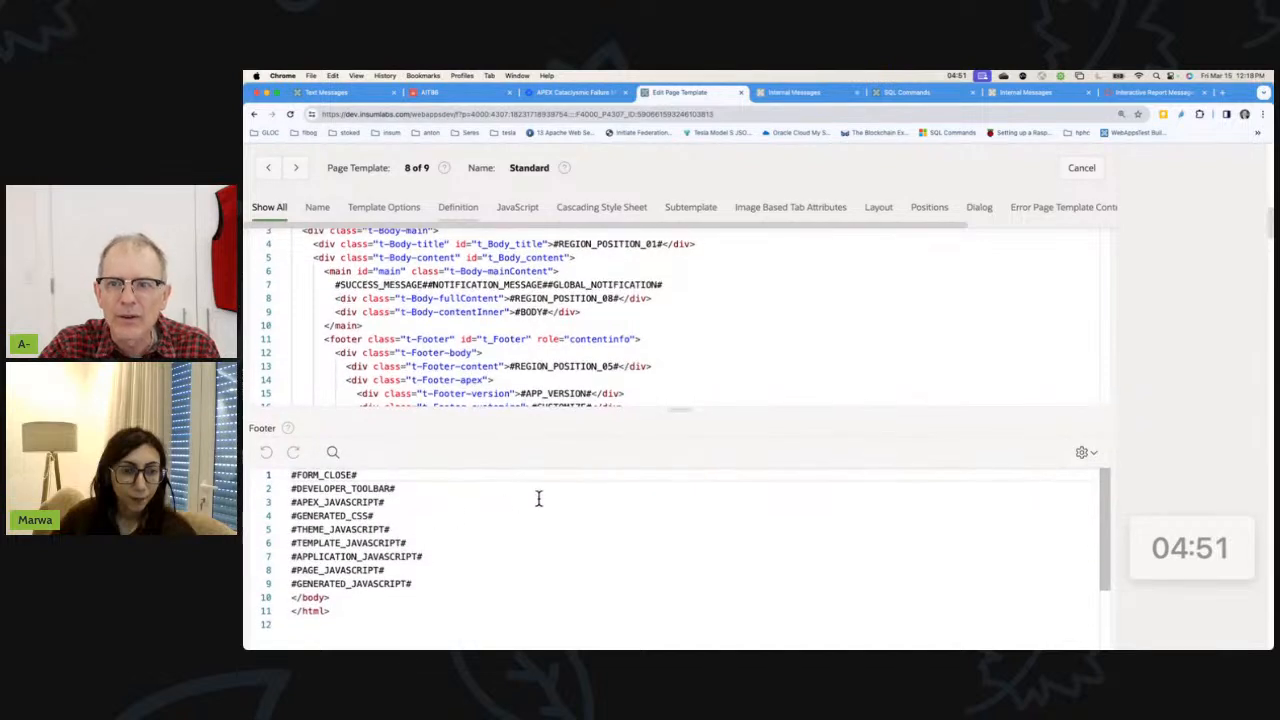
pyautogui.scroll(2, 791, 345)
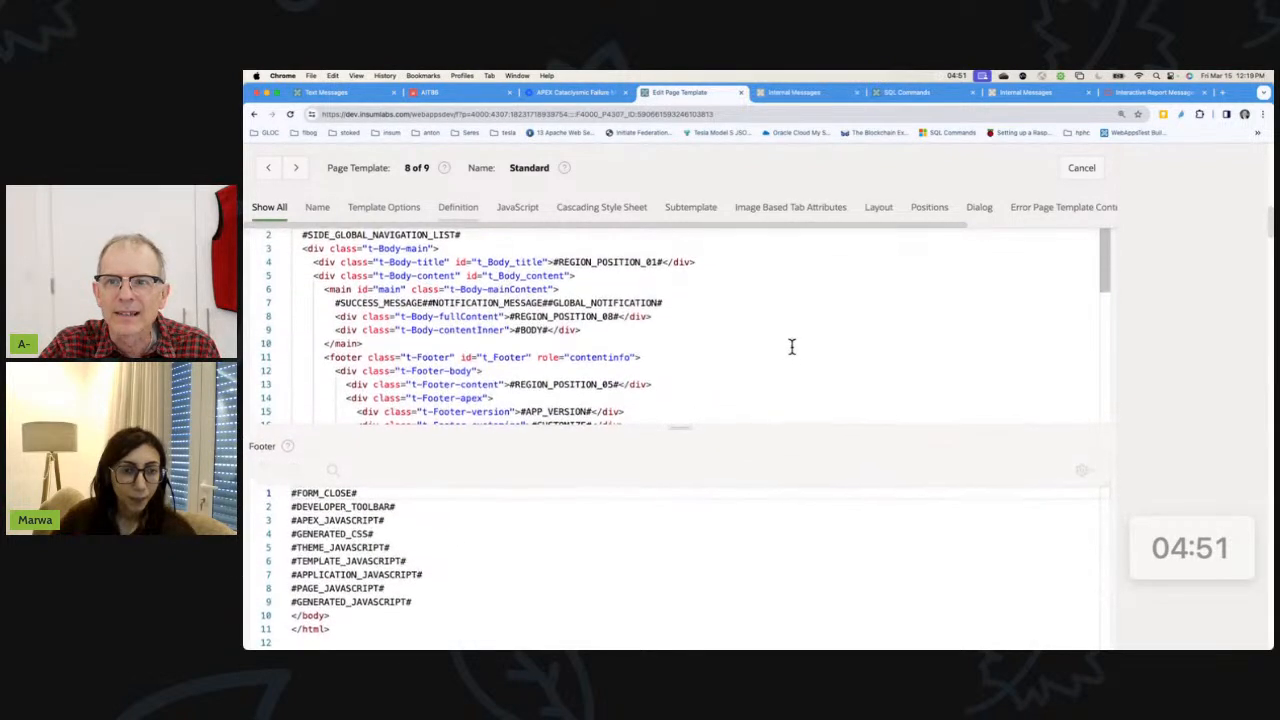
pyautogui.click(791, 347)
pyautogui.scroll(-5, 791, 347)
pyautogui.scroll(4, 794, 371)
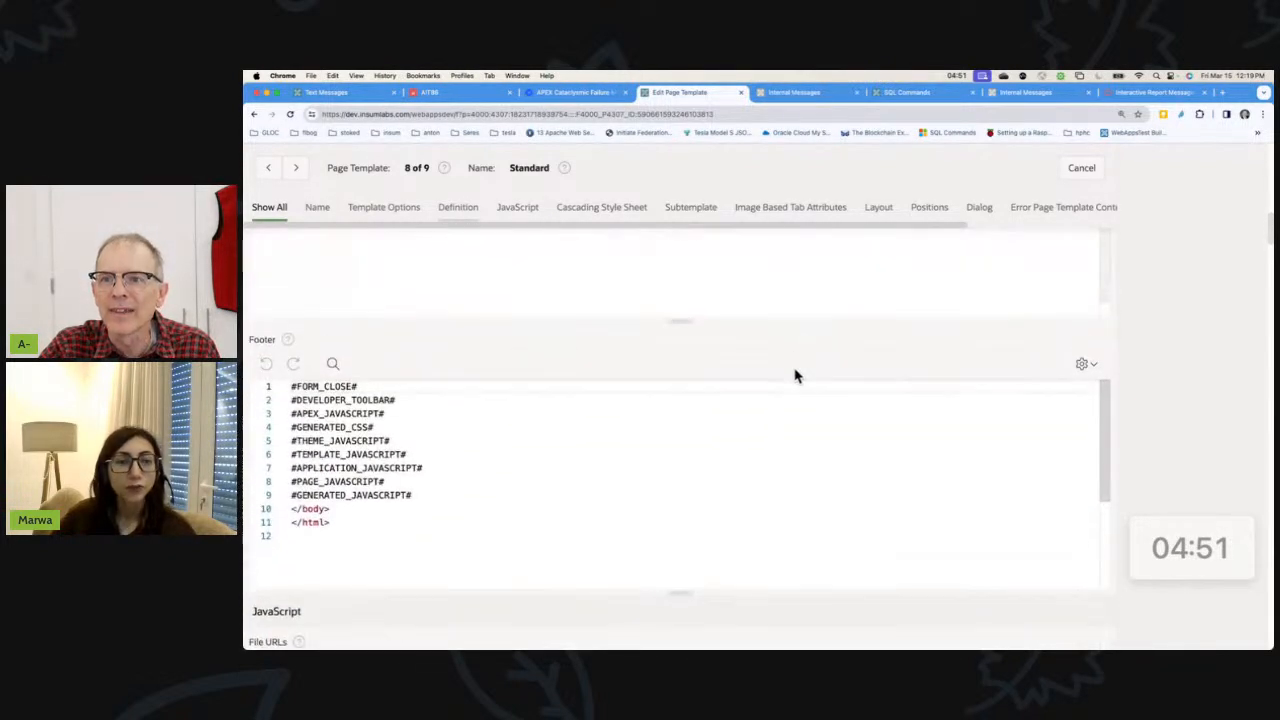
pyautogui.scroll(5, 796, 376)
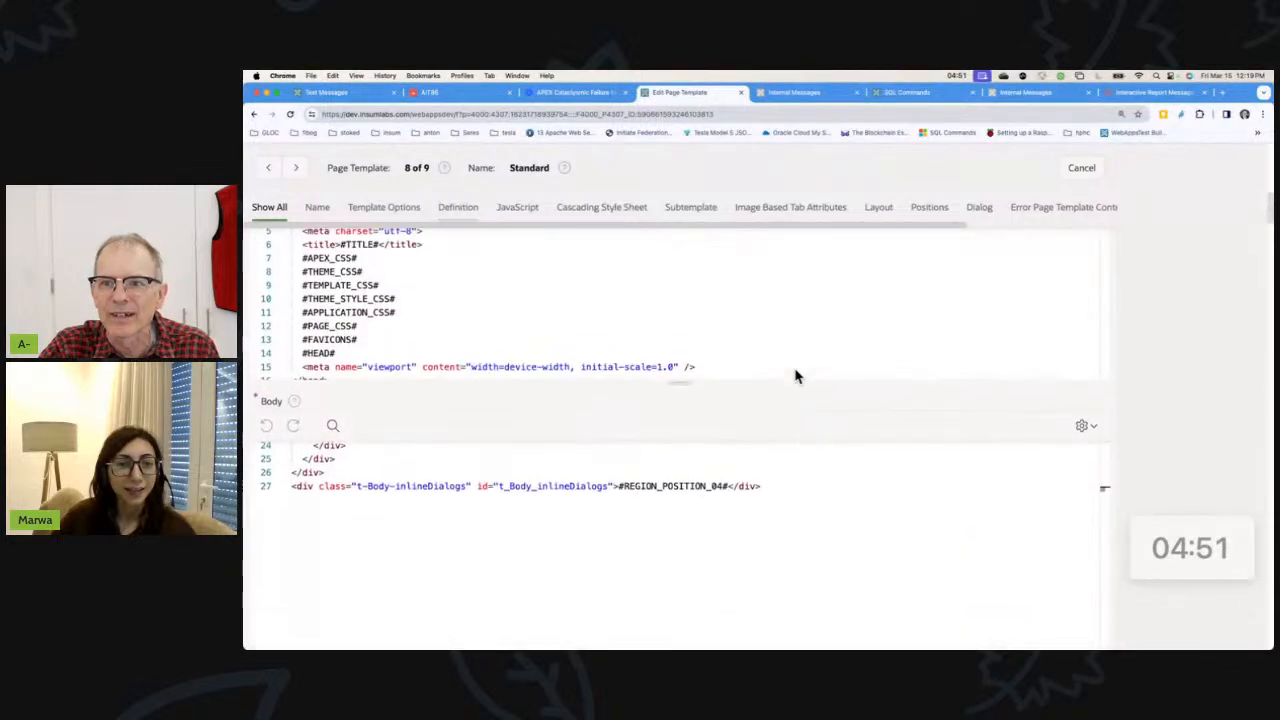
pyautogui.scroll(1, 796, 376)
pyautogui.click(794, 366)
pyautogui.scroll(3, 795, 369)
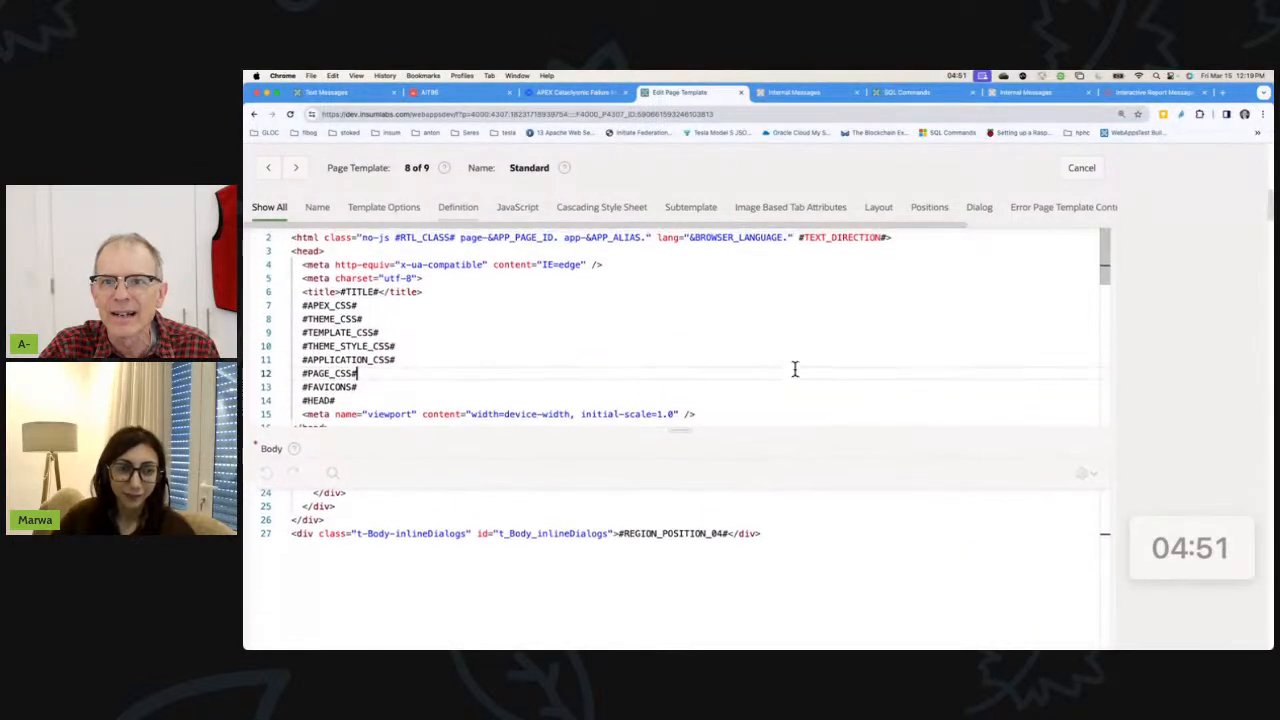
pyautogui.scroll(-3, 795, 369)
pyautogui.scroll(-3, 795, 369)
pyautogui.scroll(-3, 795, 369)
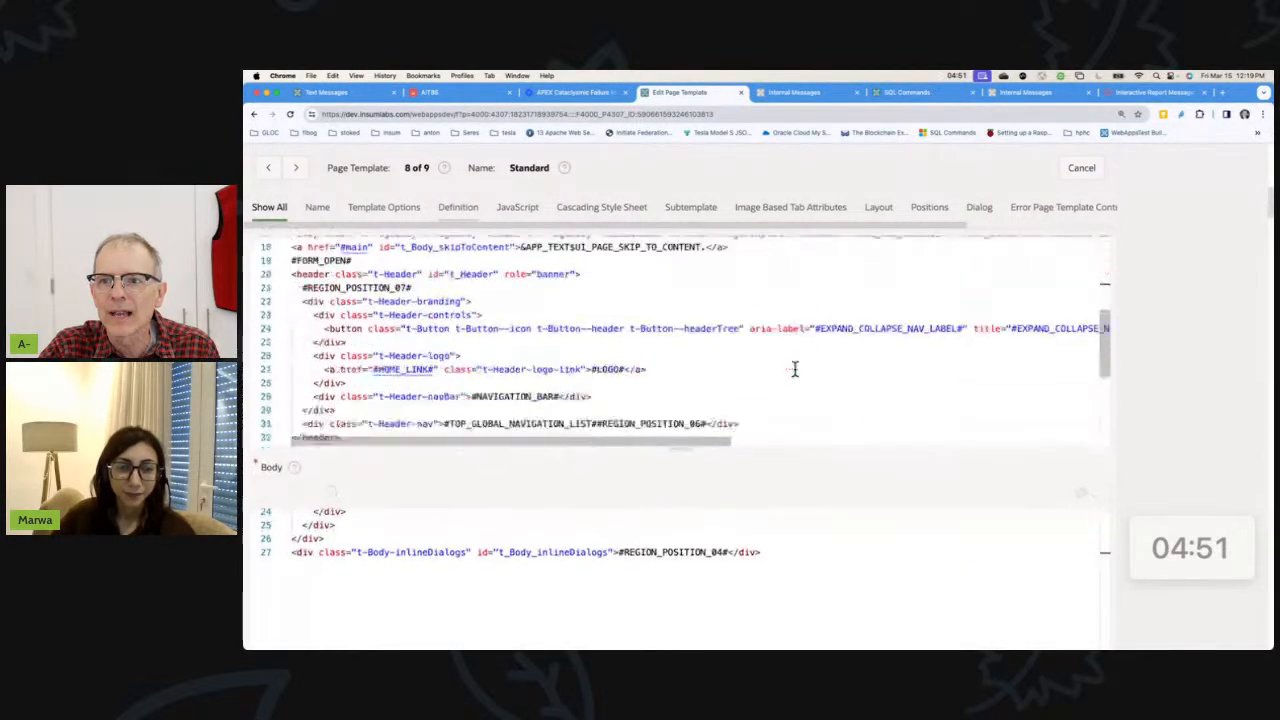
pyautogui.scroll(-3, 795, 369)
pyautogui.scroll(2, 1177, 417)
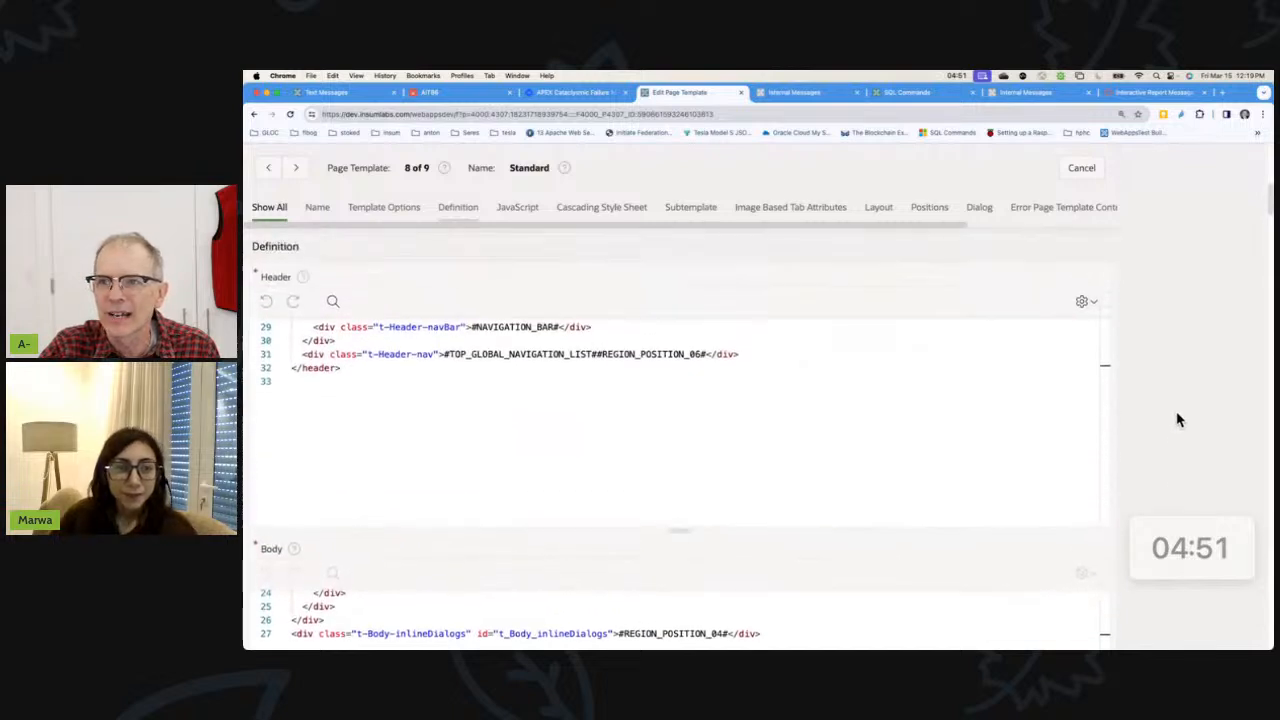
pyautogui.scroll(3, 1178, 420)
pyautogui.scroll(2, 937, 498)
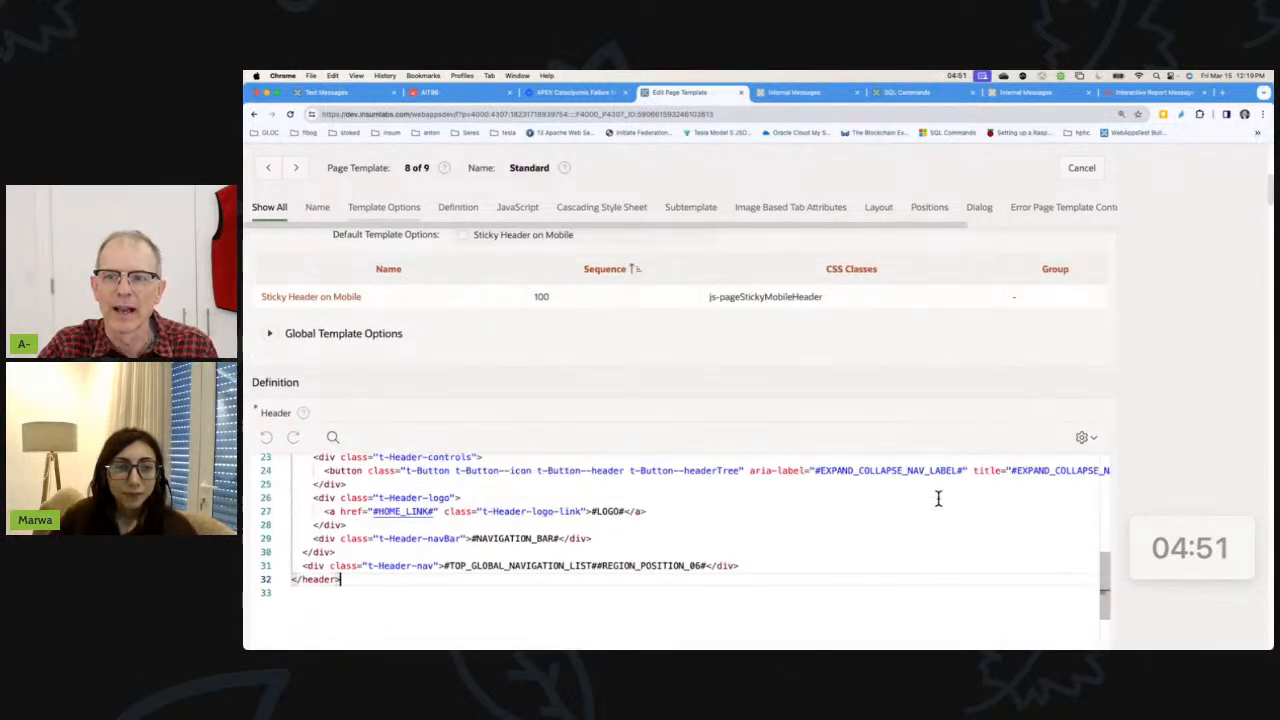
pyautogui.scroll(1, 938, 497)
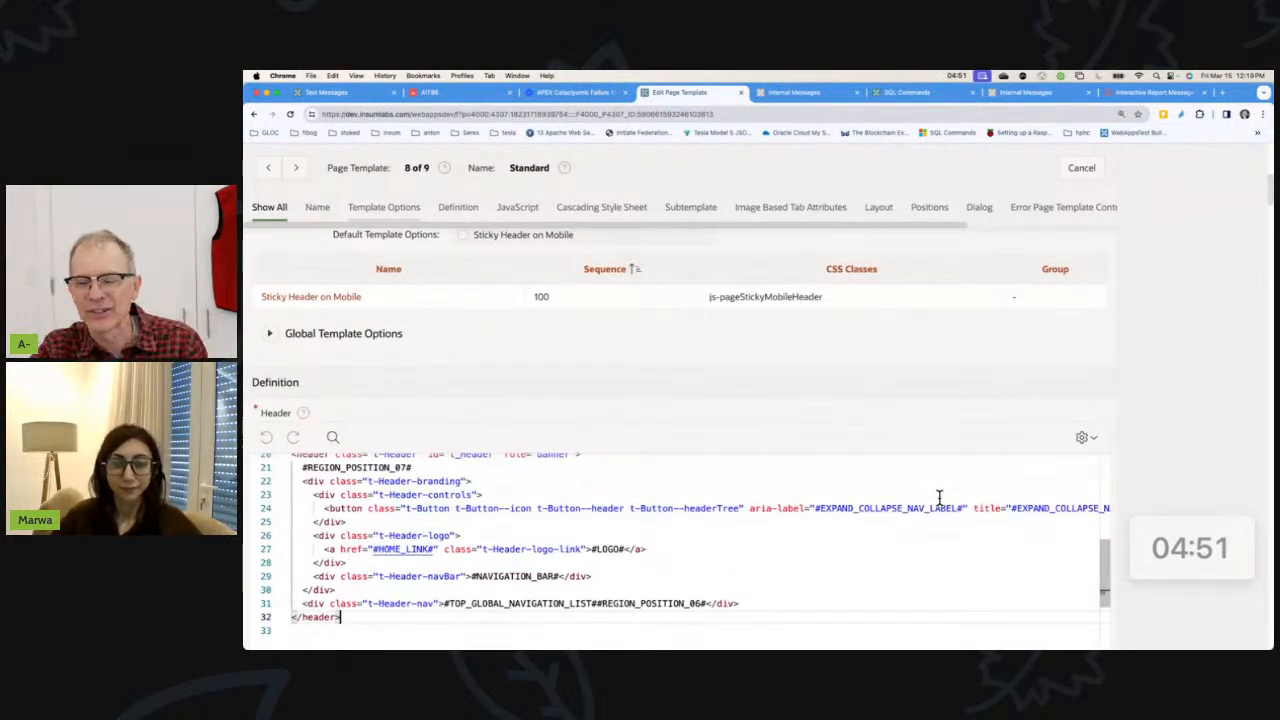
pyautogui.scroll(2, 850, 514)
pyautogui.scroll(-5, 851, 514)
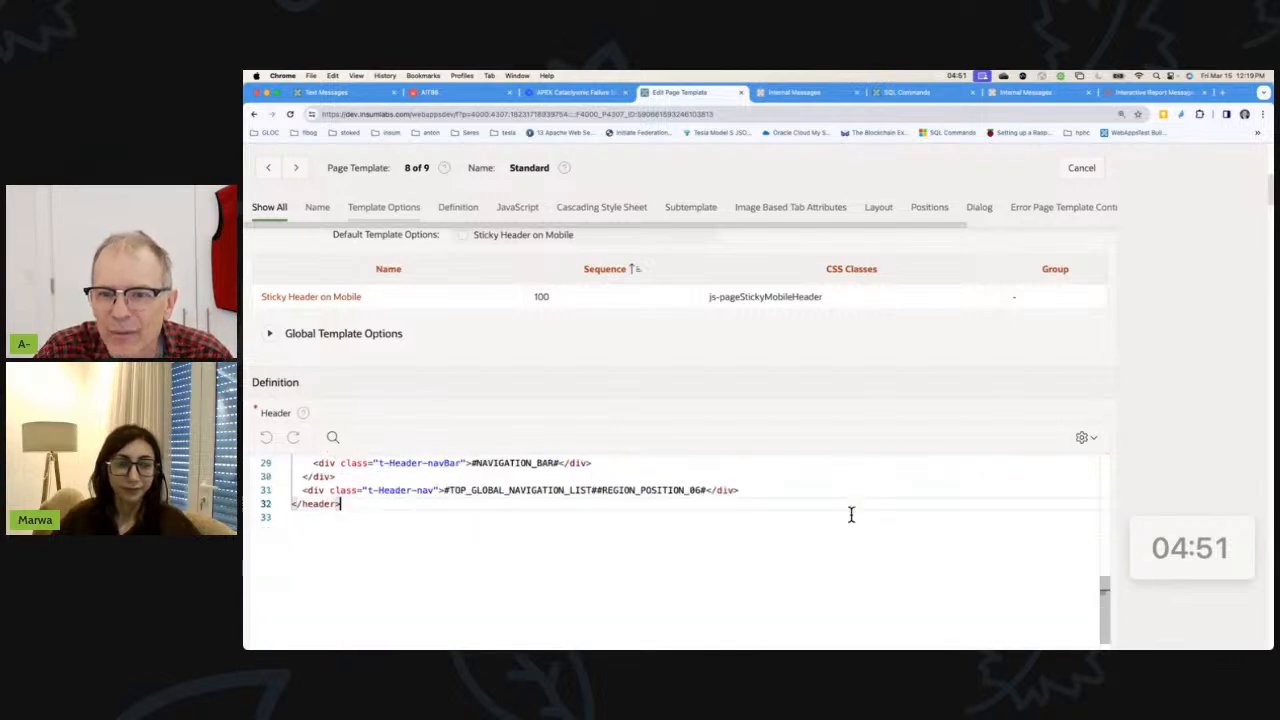
pyautogui.scroll(-2, 851, 514)
pyautogui.scroll(-2, 851, 514)
pyautogui.scroll(-2, 851, 514)
pyautogui.scroll(-2, 850, 514)
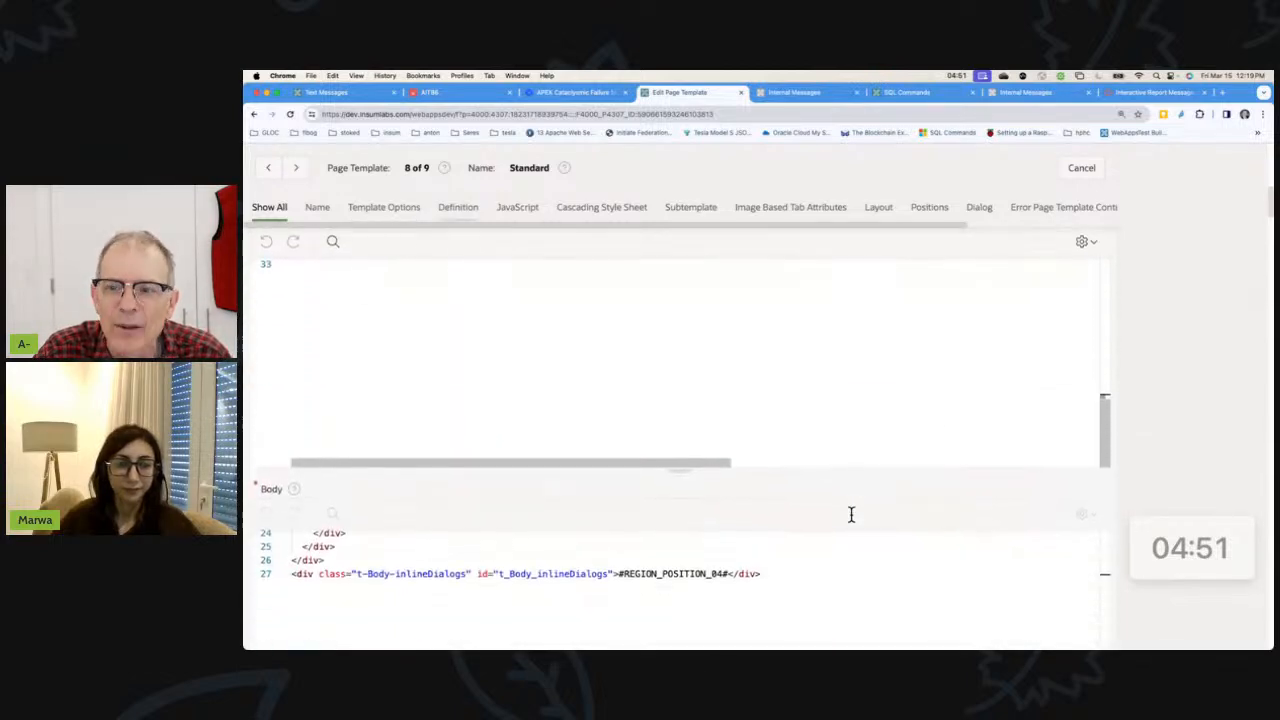
pyautogui.scroll(2, 840, 591)
pyautogui.scroll(1, 860, 580)
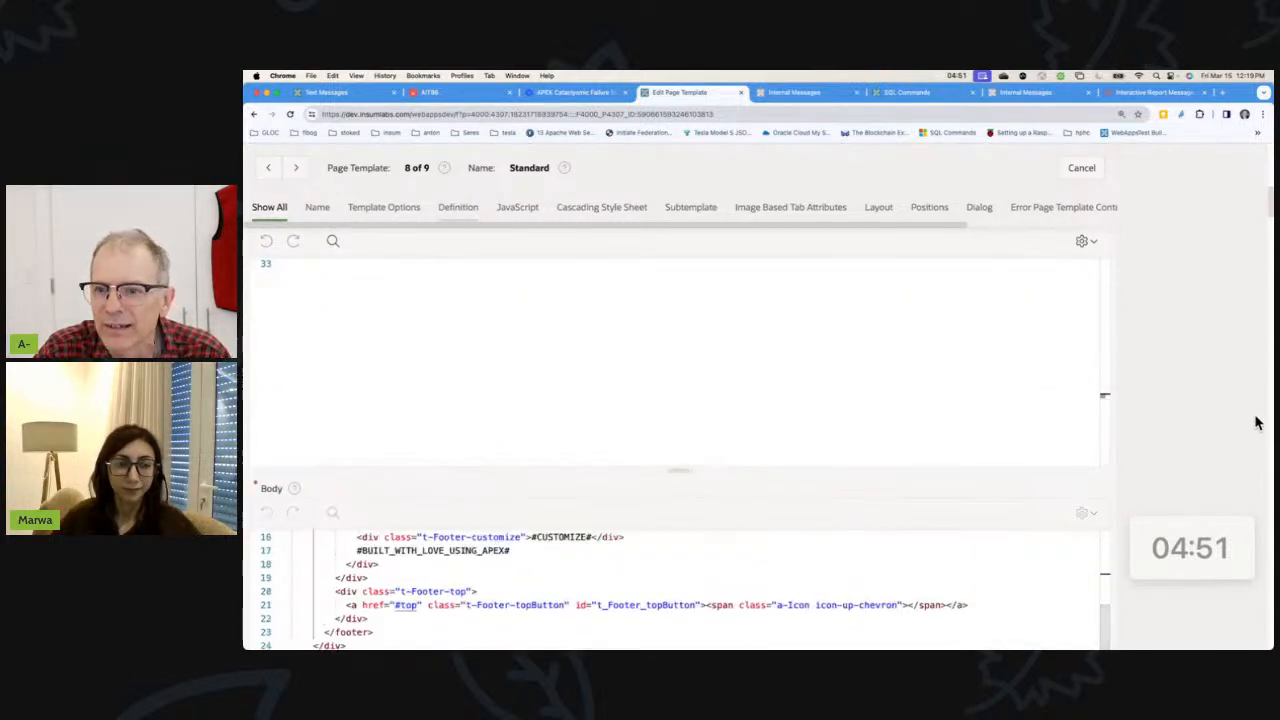
pyautogui.scroll(-1, 1256, 425)
pyautogui.scroll(-1, 1256, 425)
pyautogui.scroll(-1, 1256, 425)
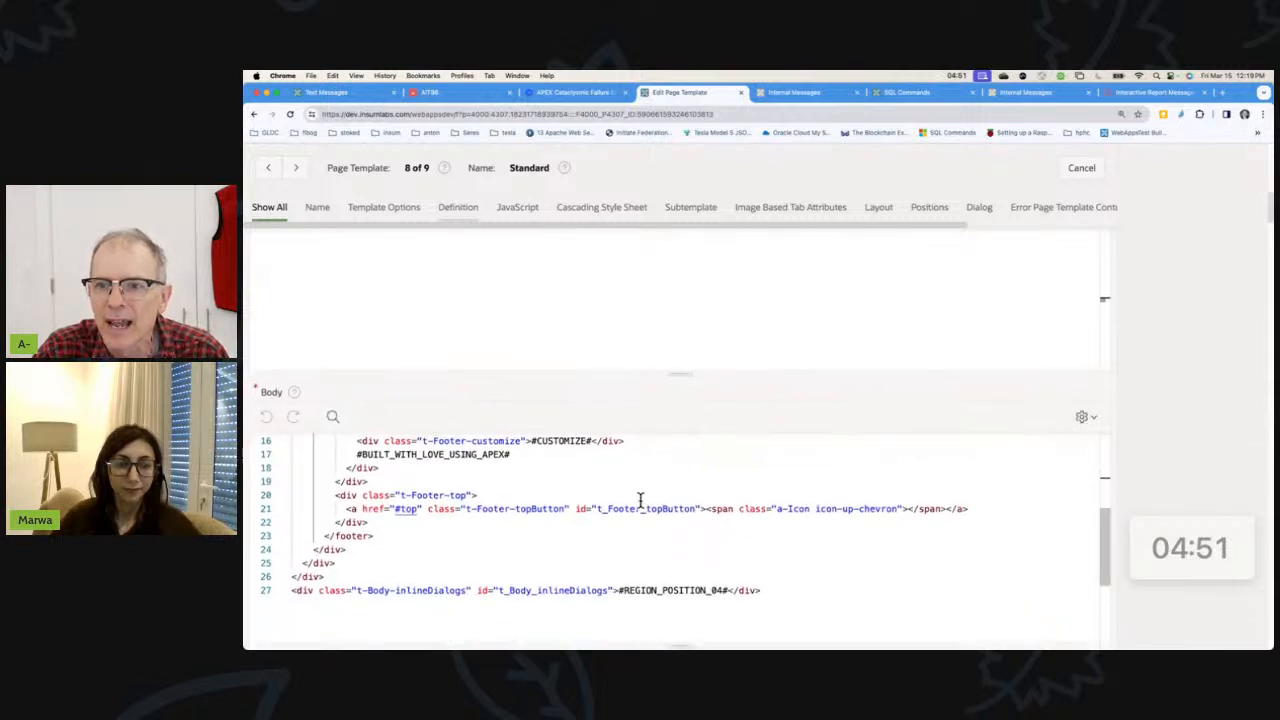
pyautogui.scroll(1, 640, 500)
pyautogui.scroll(1, 640, 500)
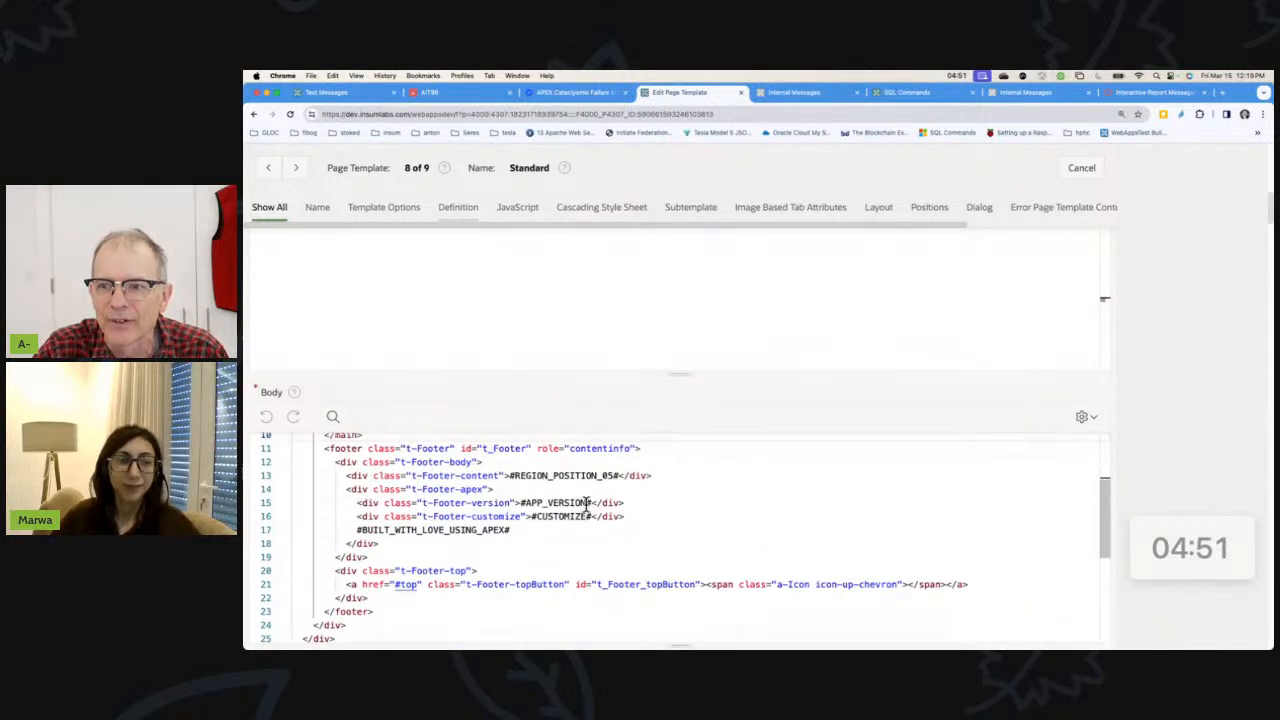
pyautogui.moveTo(592, 503); pyautogui.dragTo(527, 505)
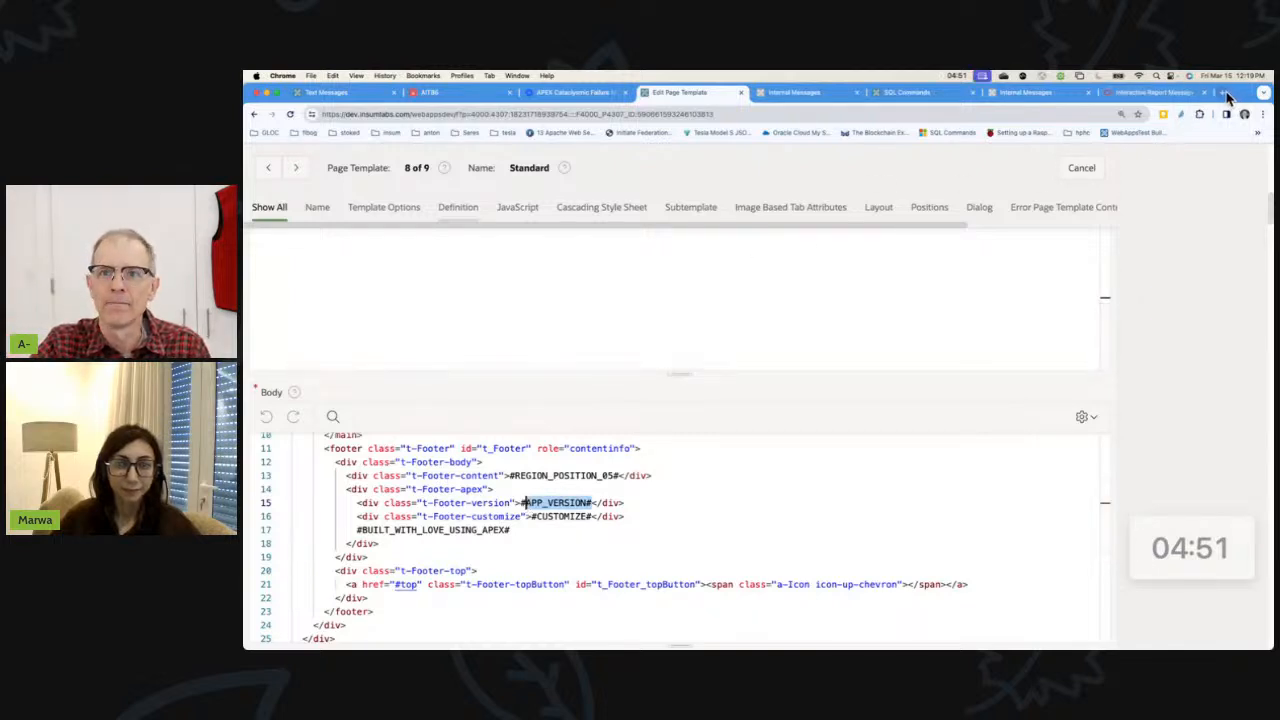
pyautogui.click(737, 277)
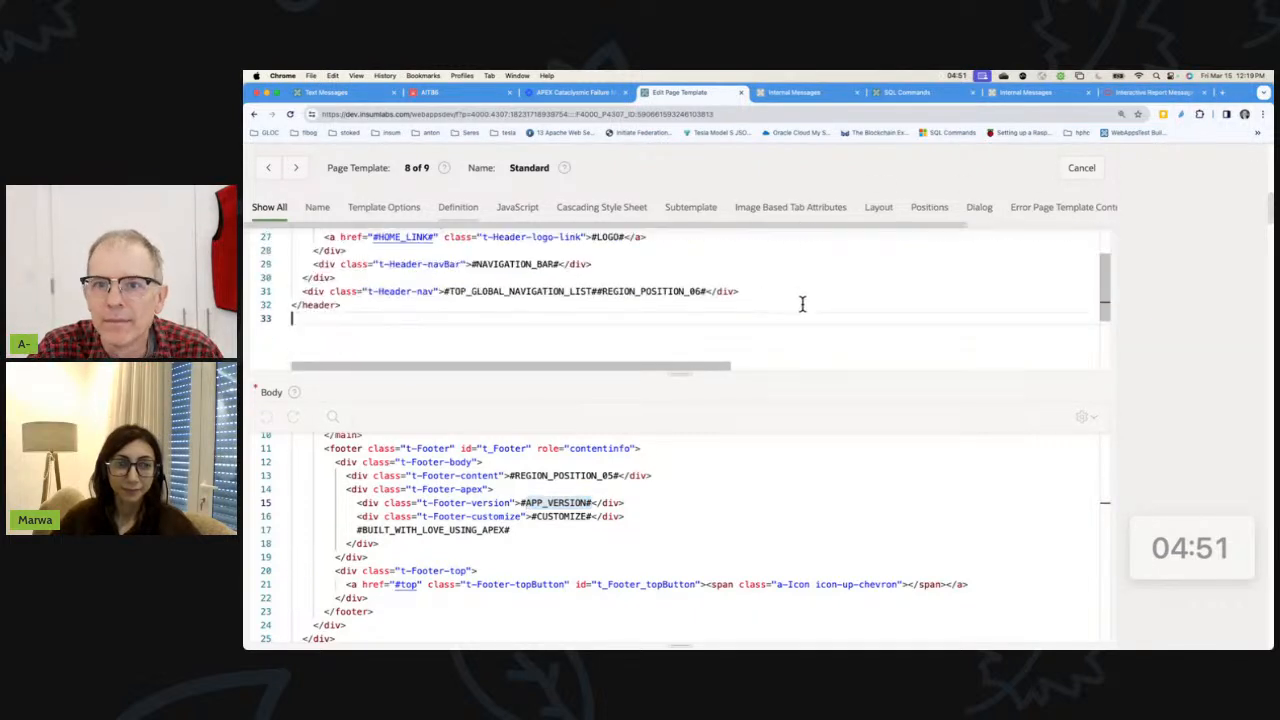
pyautogui.scroll(-2, 802, 304)
pyautogui.press('Return')
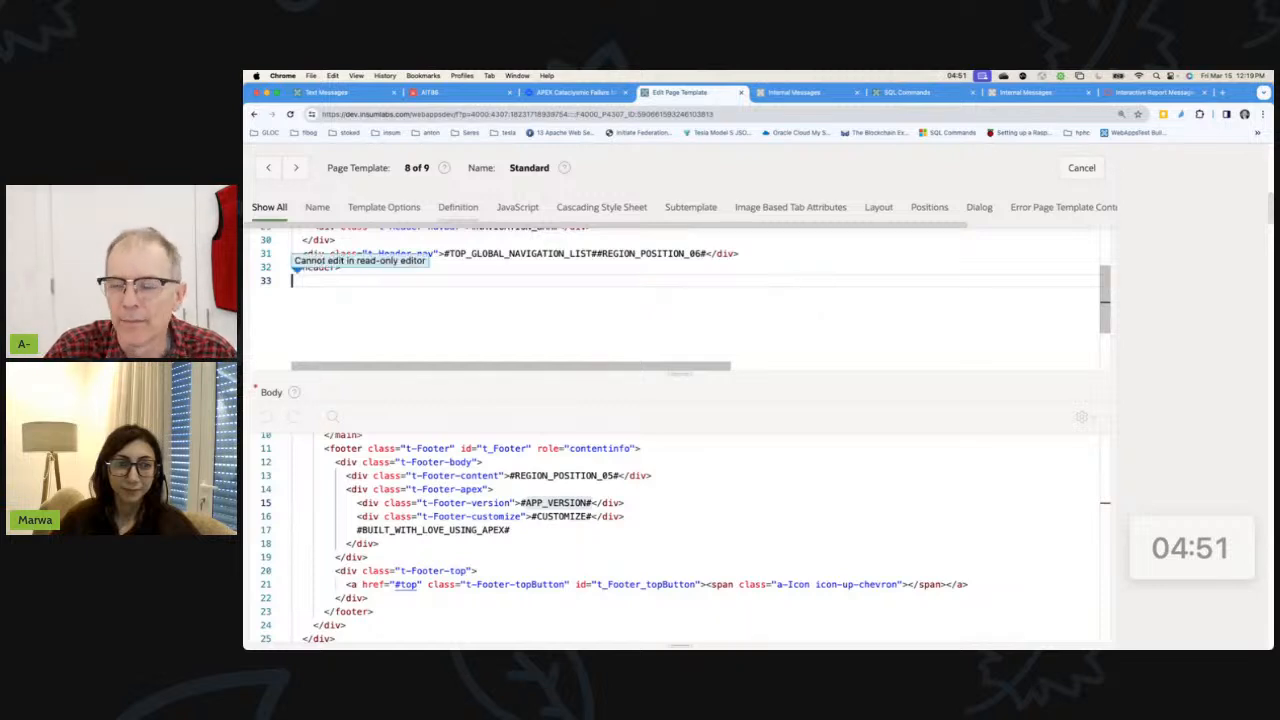
# - Reach typehere.co from a web search and delete the old order notes
pyautogui.click(1224, 94)
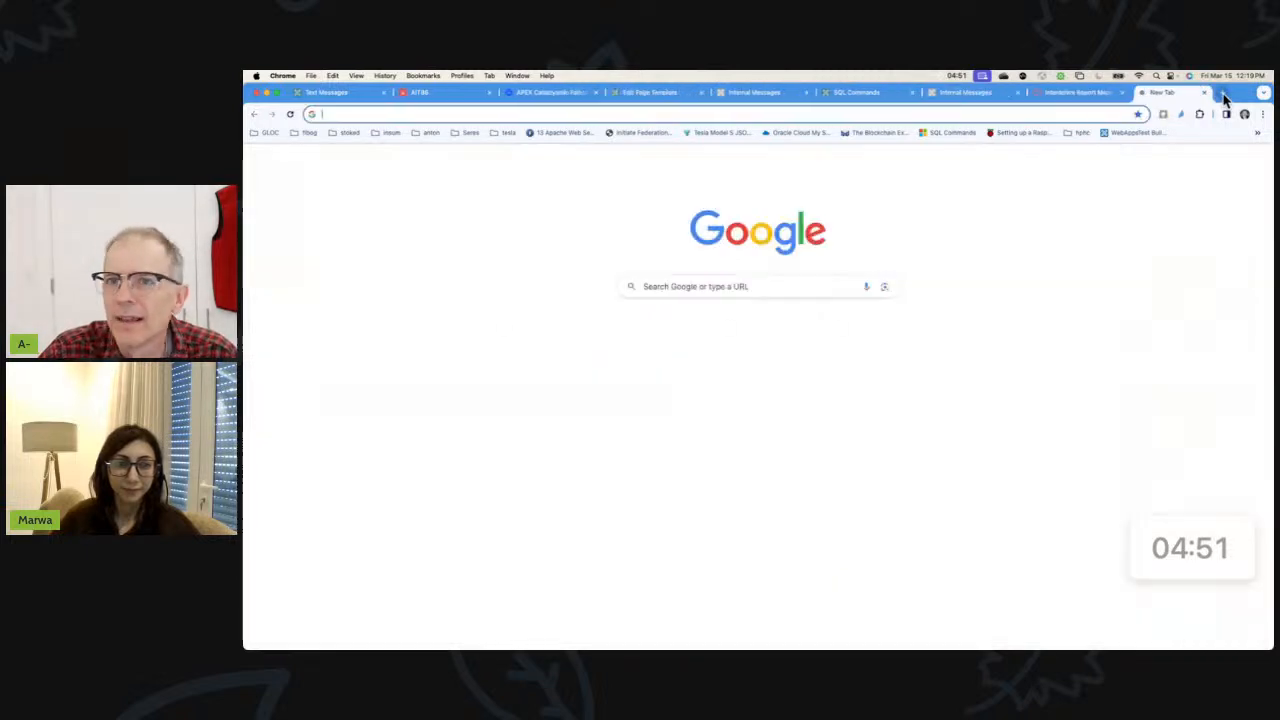
pyautogui.write('type')
pyautogui.press('Return')
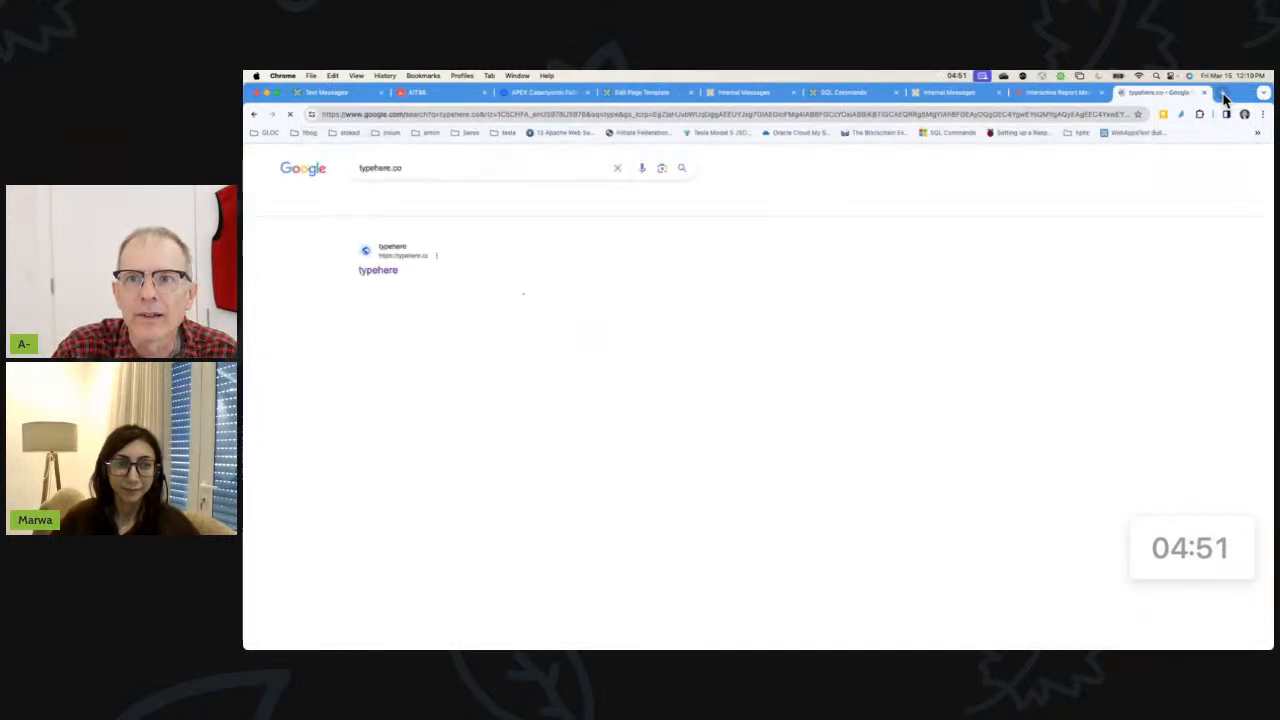
pyautogui.click(380, 271)
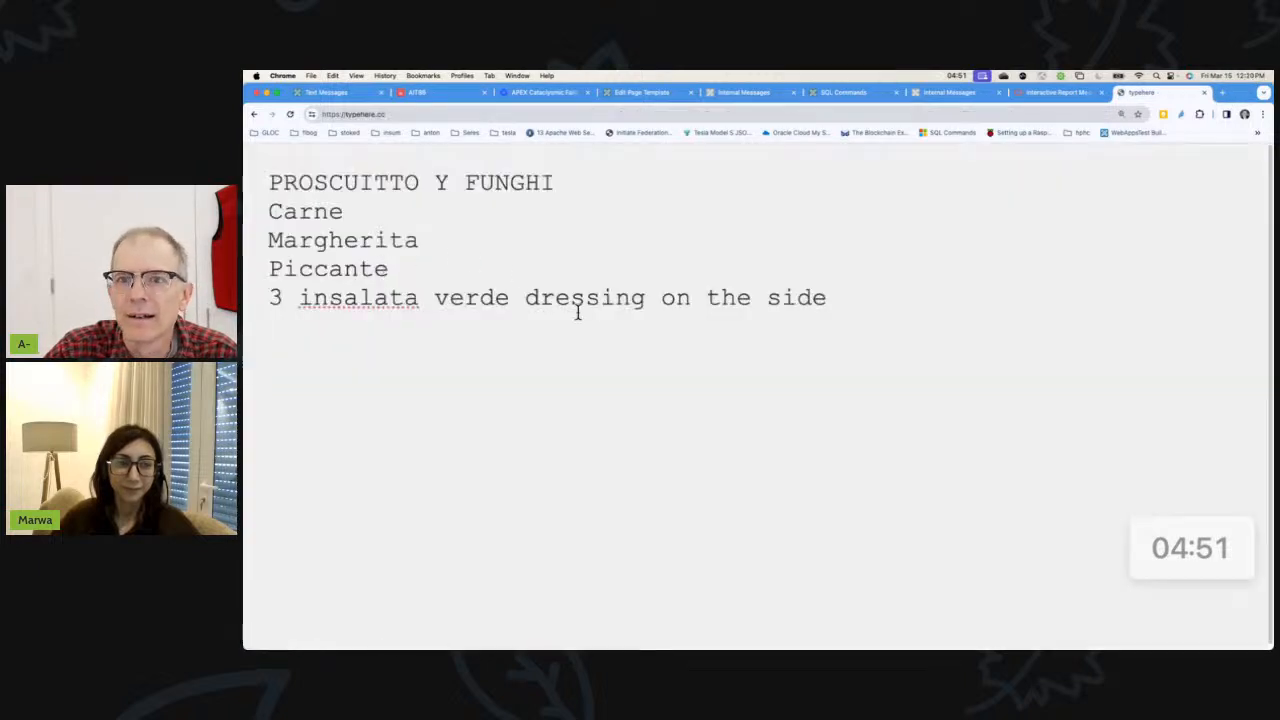
pyautogui.moveTo(484, 349); pyautogui.dragTo(257, 171)
pyautogui.press('BackSpace')
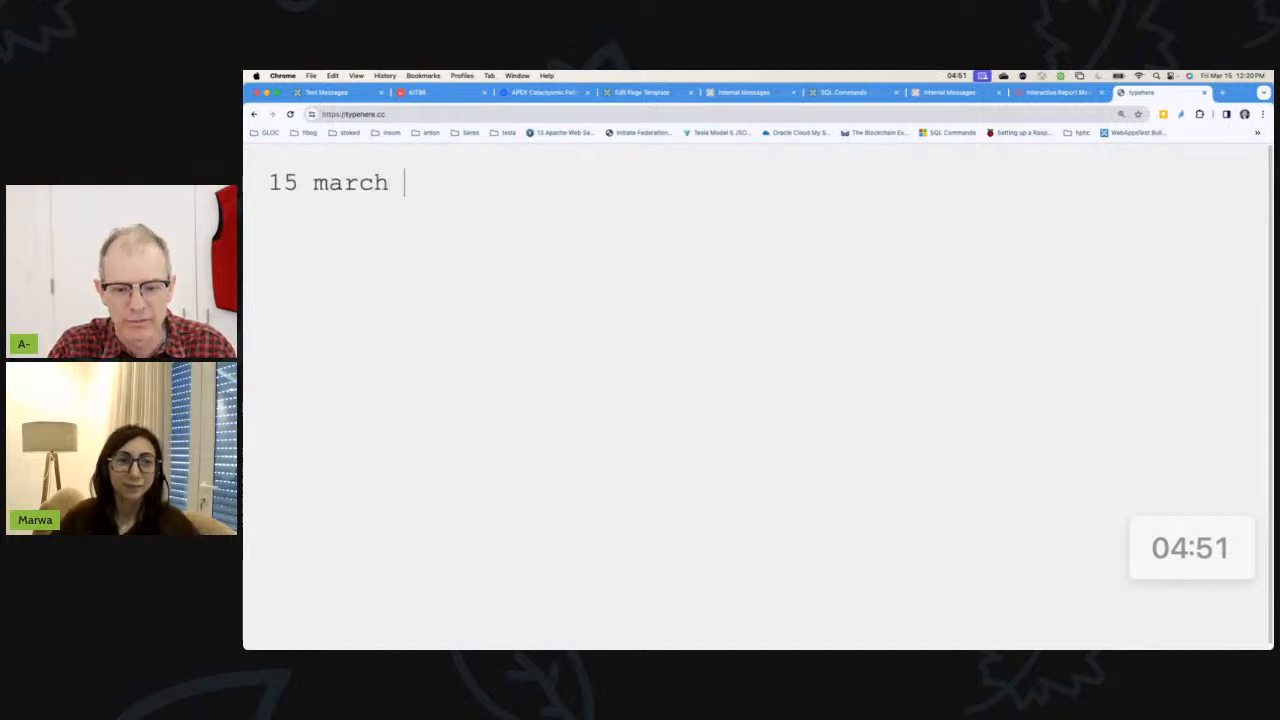
pyautogui.write('2023')
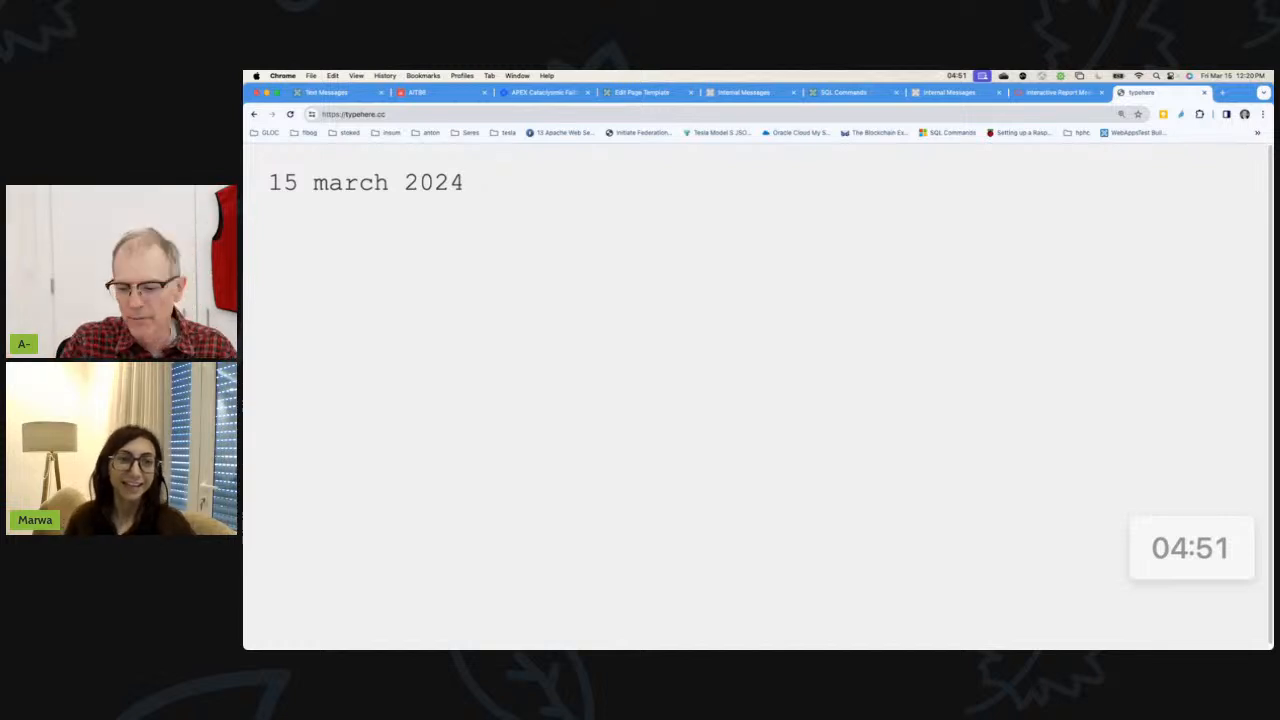
pyautogui.write('arch')
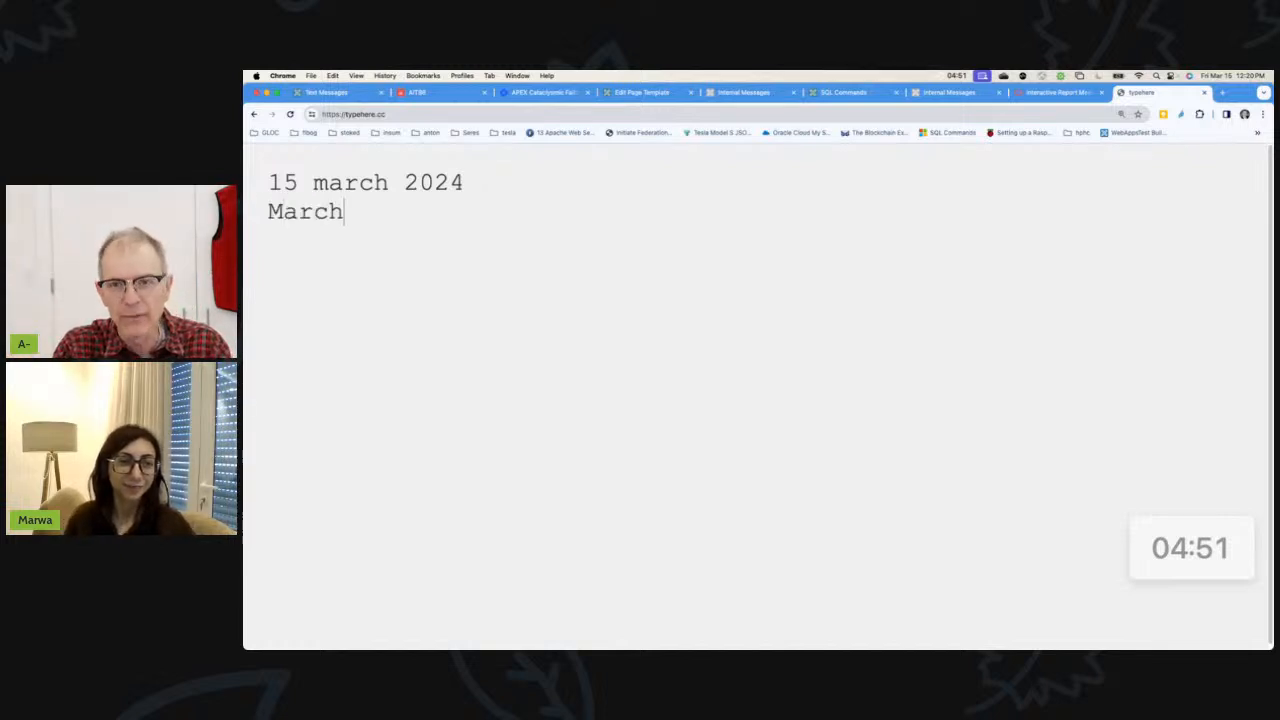
pyautogui.write(' 15, 2024')
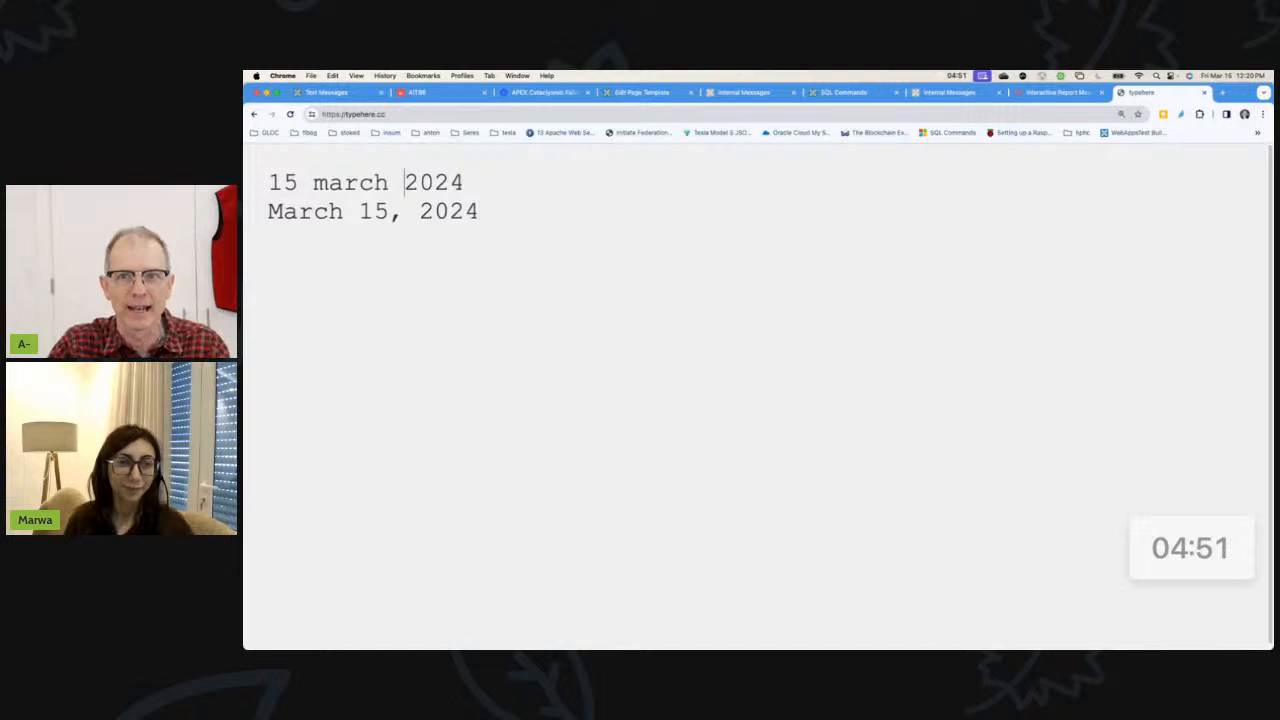
# - Write the date as 15 March 2024, March 15, 2024, 3/15 and 3/14, then close the pie photo preview
pyautogui.press('BackSpace')
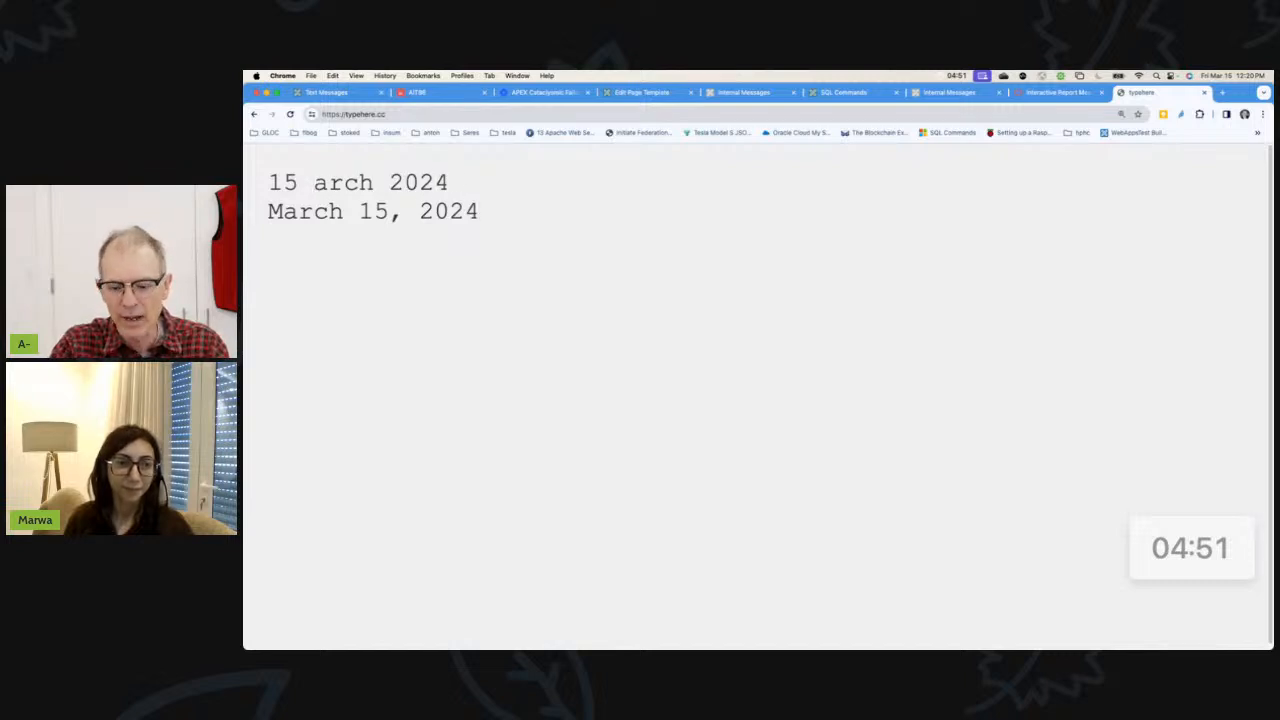
pyautogui.write('M')
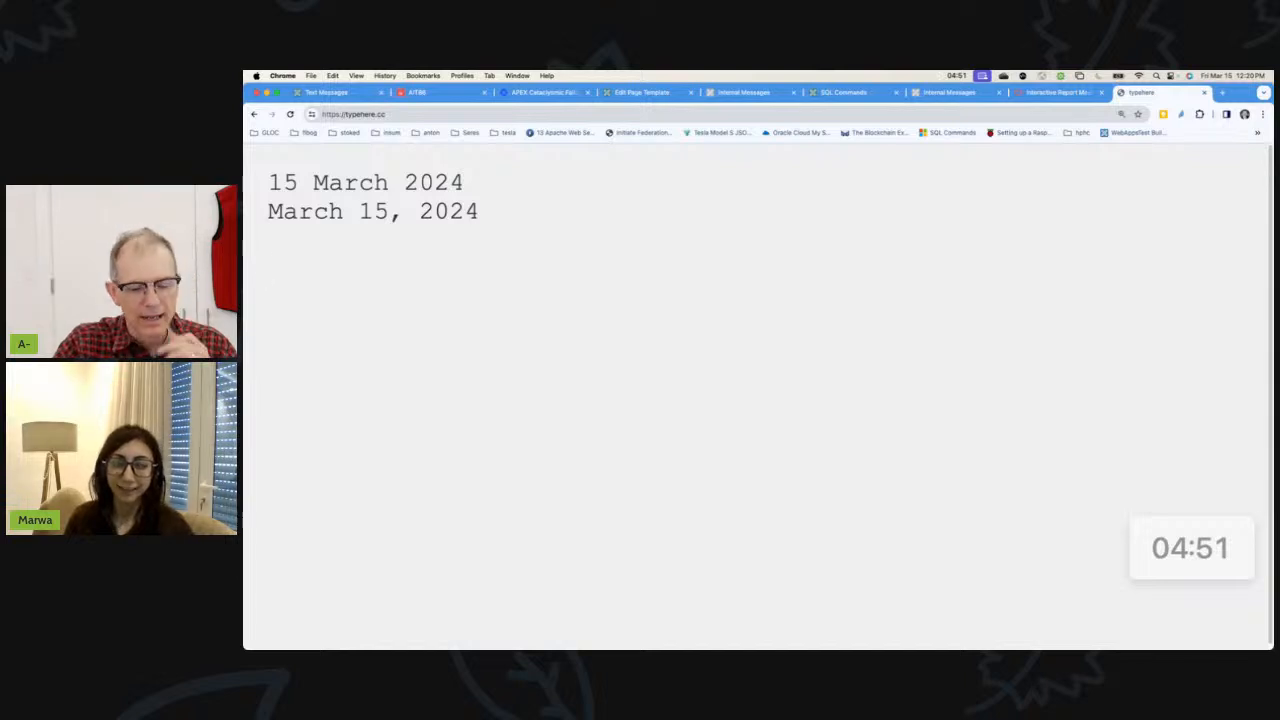
pyautogui.write('3/14')
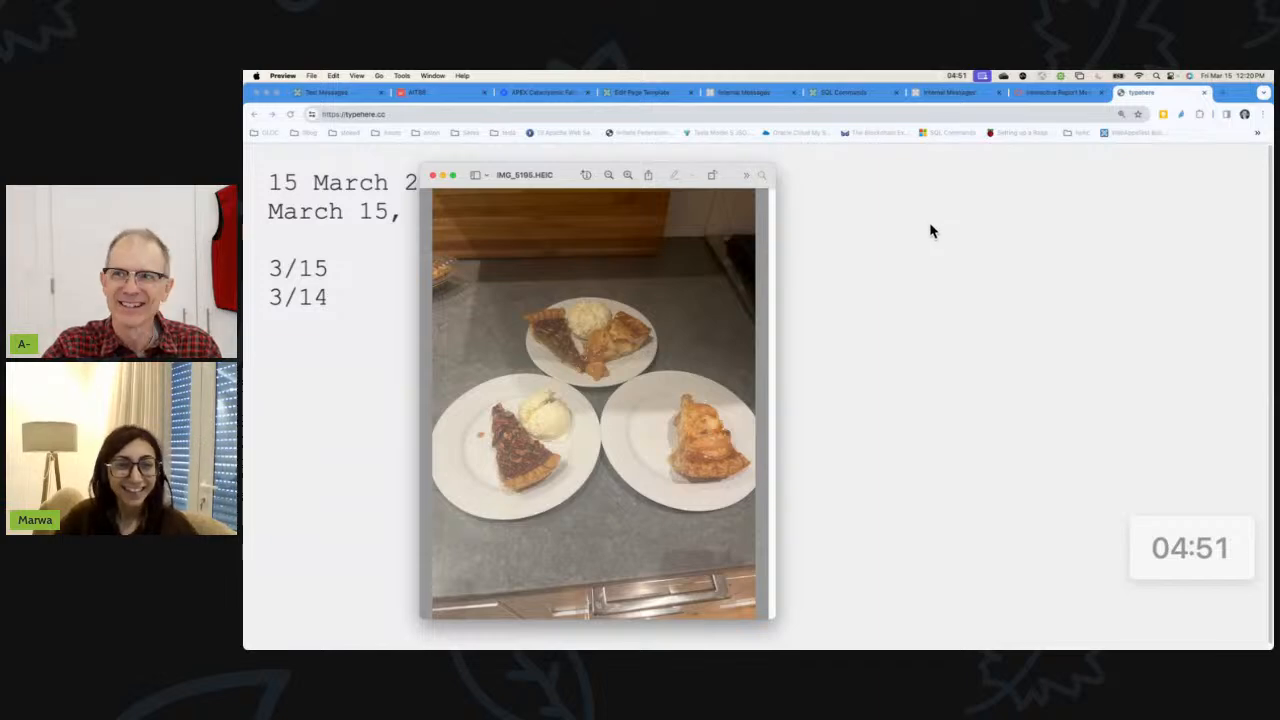
pyautogui.press('super+w')
# - From the report's 'Things you can do' menu, bring up the 'Pretty pictures' chart dialog offering Pie
pyautogui.click(728, 96)
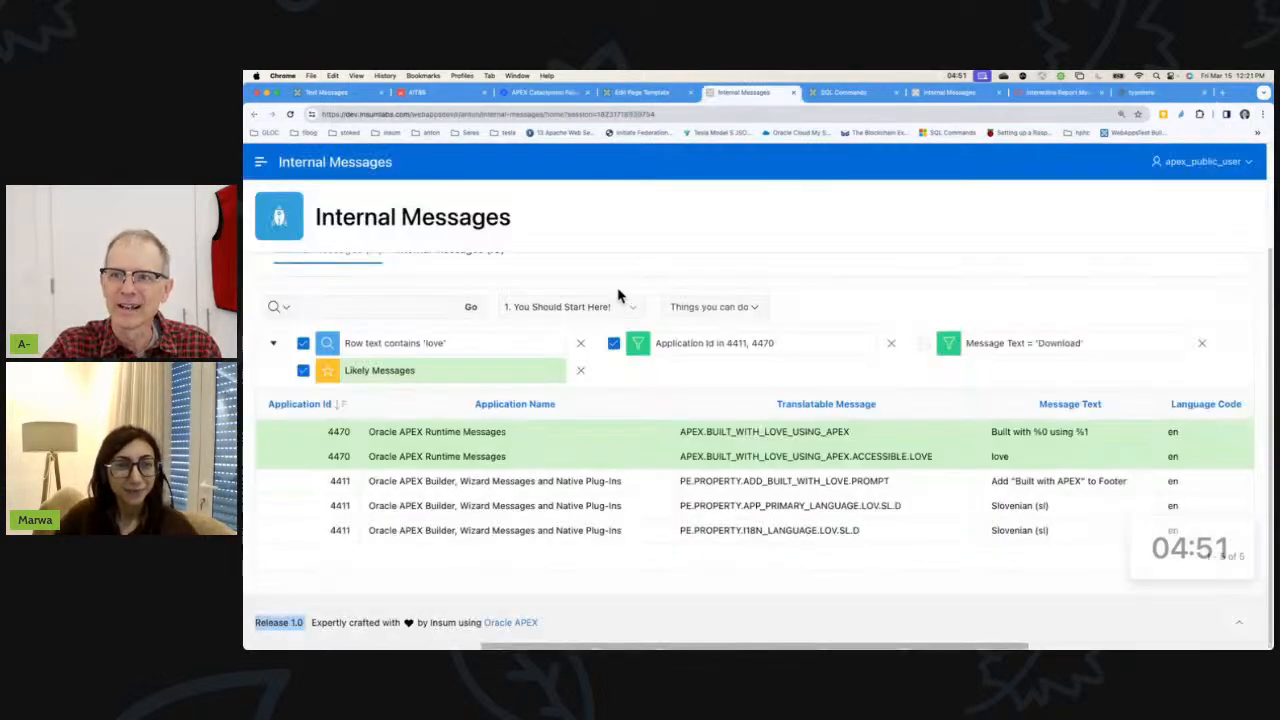
pyautogui.click(760, 312)
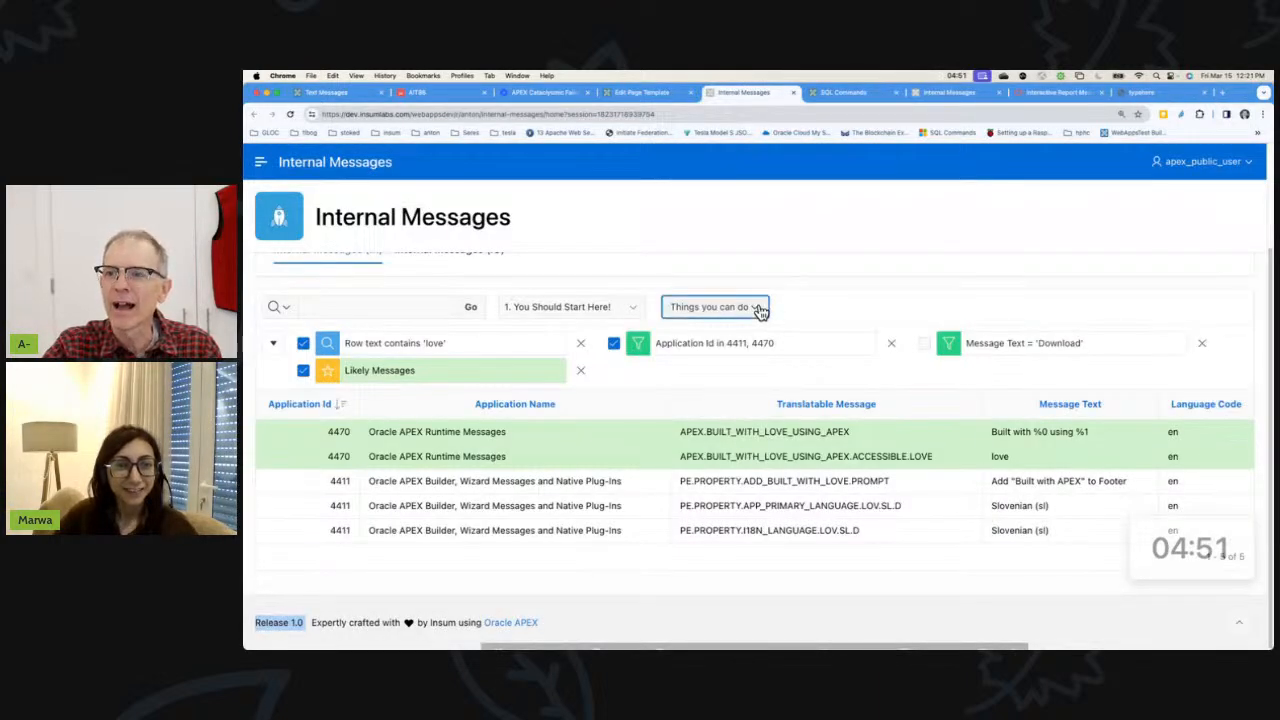
pyautogui.click(700, 450)
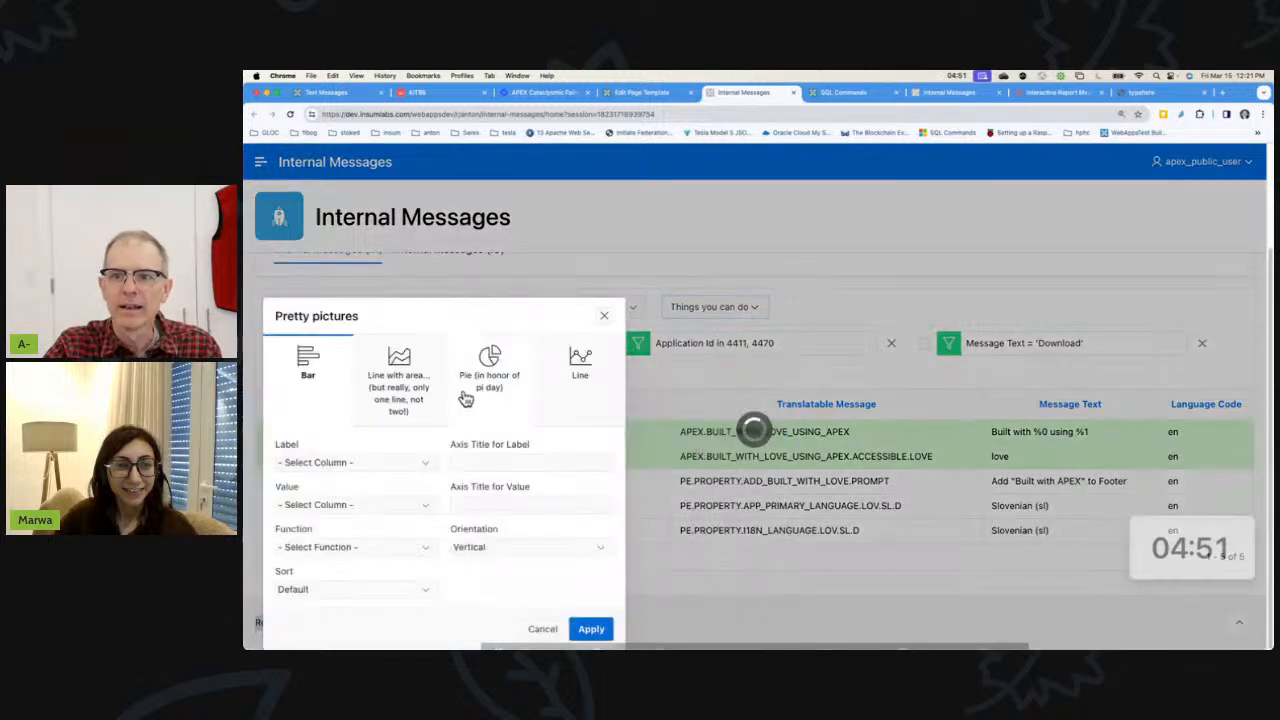